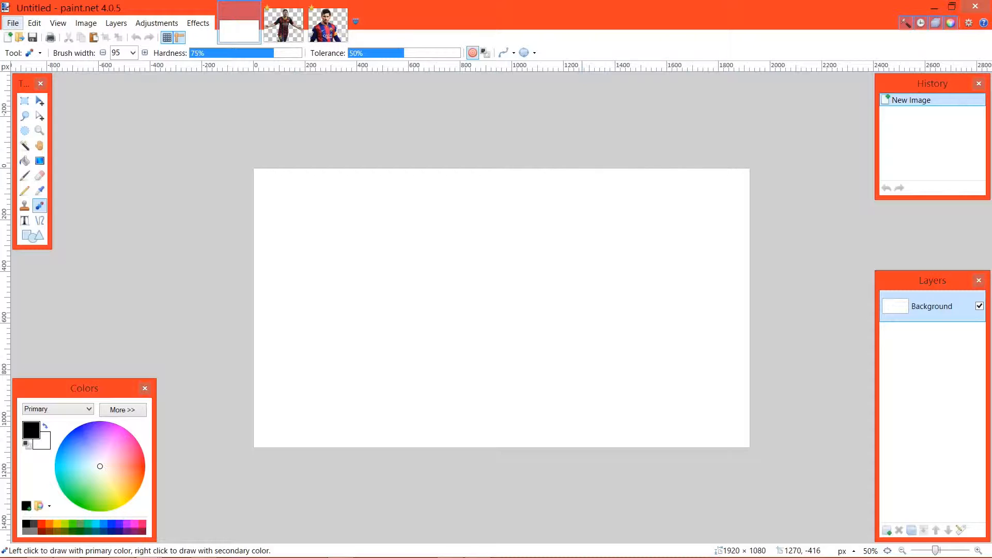
Examine the two open player cutout images and return to the blank canvas.
key("ctrl+Tab")
key("ctrl+Tab")
key("ctrl+shift+Tab")
key("ctrl+Tab")
key("ctrl+shift+Tab")
key("ctrl+Tab")
key("ctrl+shift+Tab")
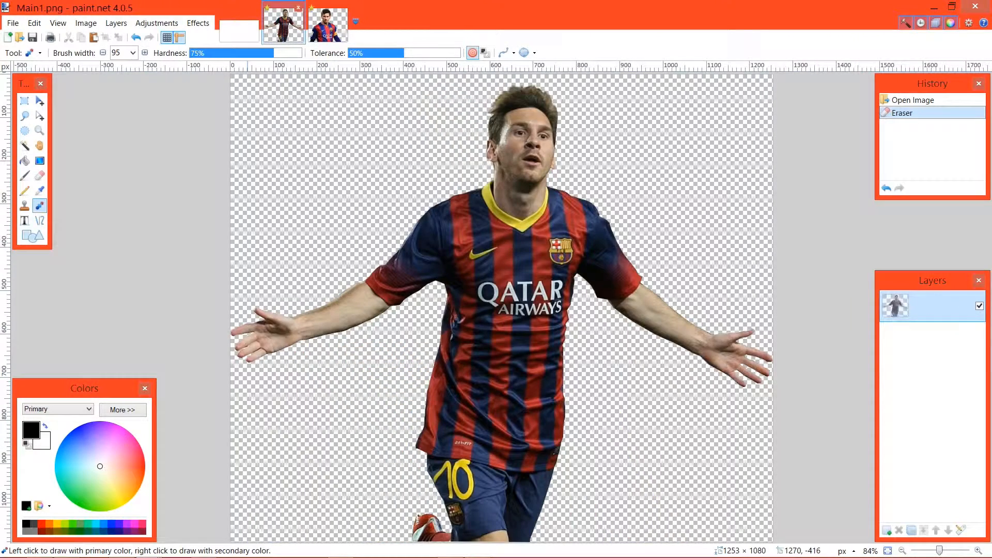
key("ctrl+Tab")
key("ctrl+shift+Tab")
key("ctrl+Tab")
key("ctrl+shift+Tab")
key("ctrl+Tab")
key("ctrl+shift+Tab")
key("ctrl+shift+Tab")
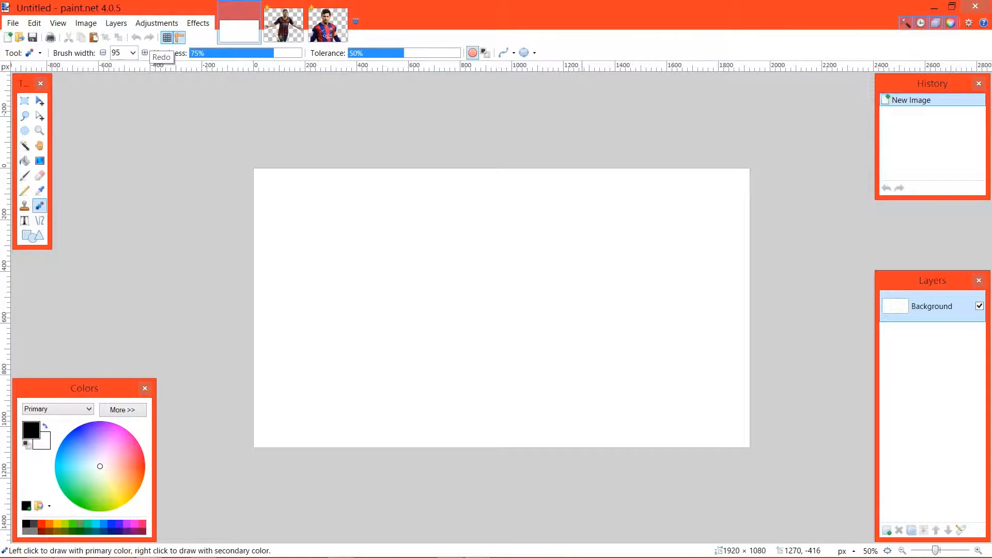
Fill the blank 1920 × 1080 canvas with solid black.
key("ctrl+plus")
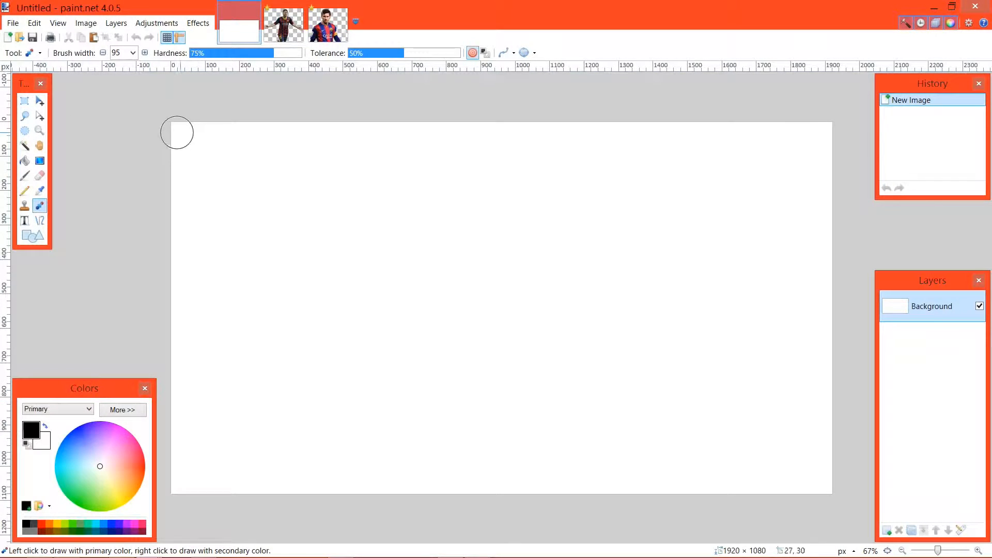
left_click(25, 161)
left_click(349, 240)
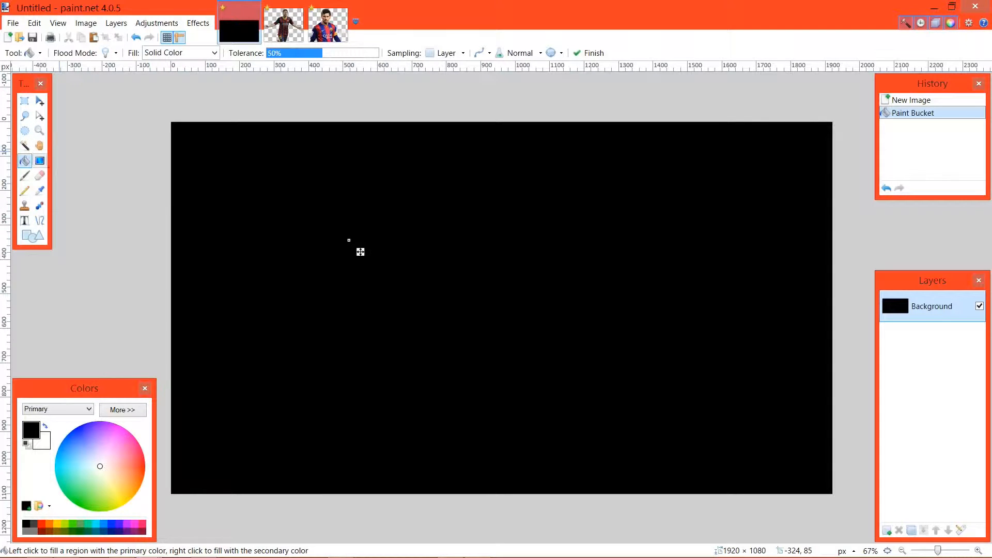
Draw a black-to-white radial gradient about 1978 px long, from right of the canvas centre out past the left edge.
left_click(40, 160)
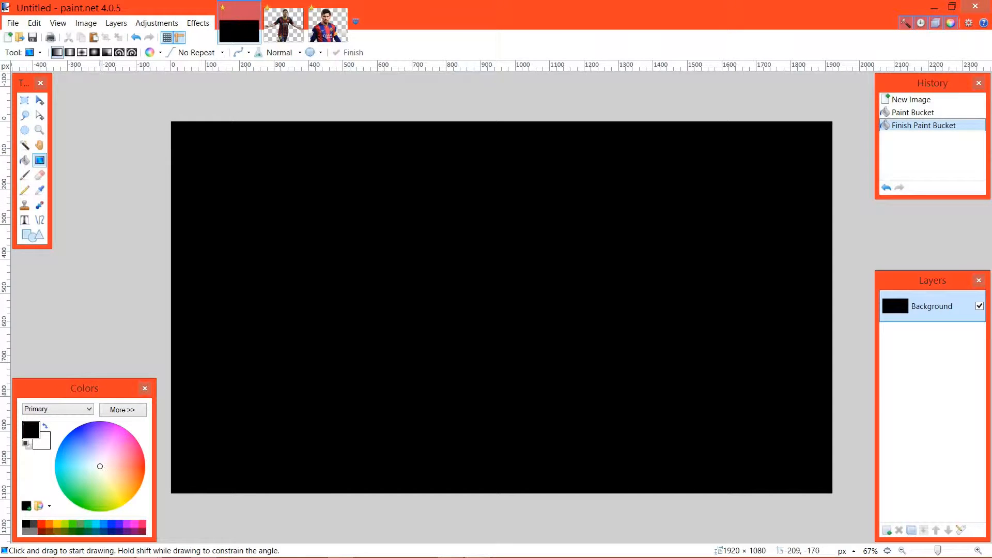
left_click(94, 53)
left_click_drag(640, 271, 0, 36)
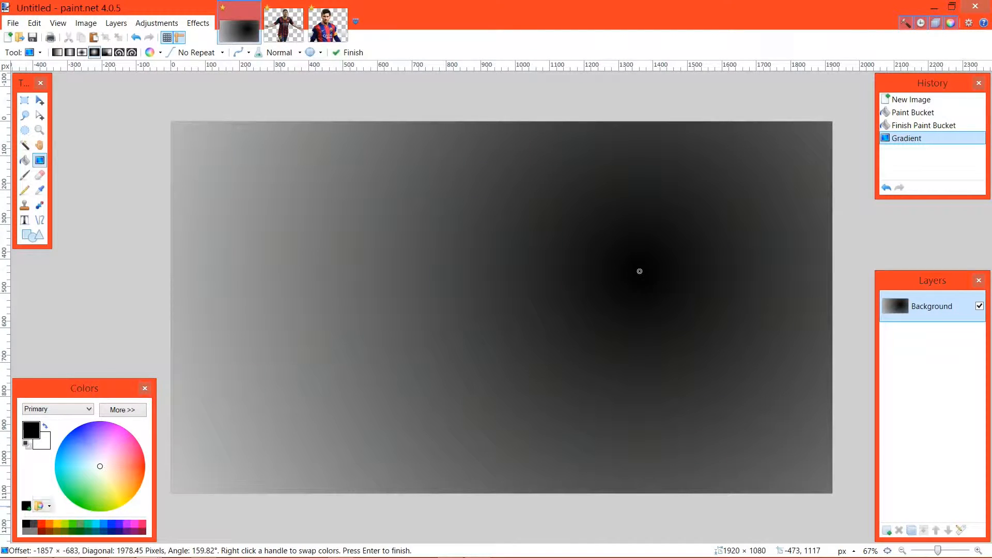
Recolour the radial gradient to dark grey at its centre and black outside, and redraw it about 1878 px long towards the left.
right_click(640, 271)
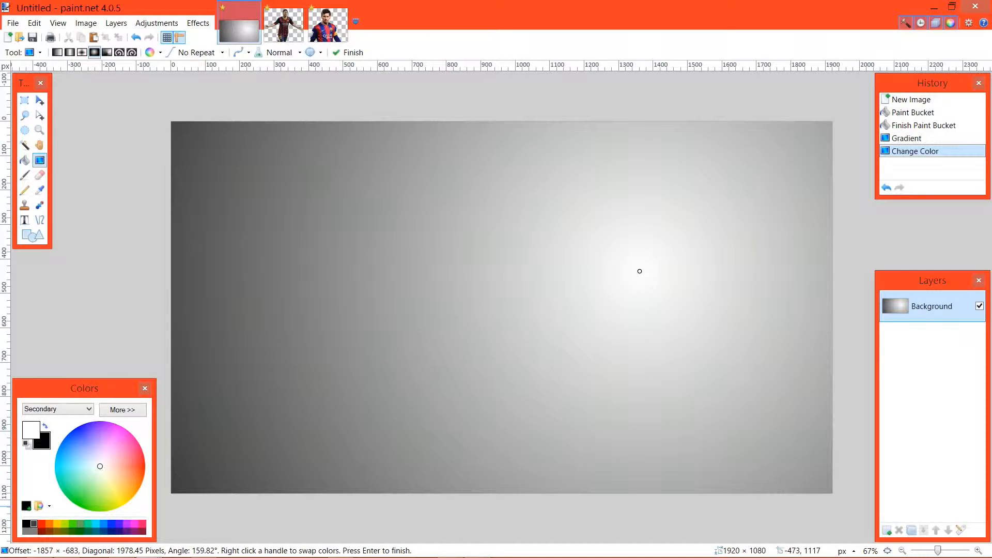
left_click(34, 524)
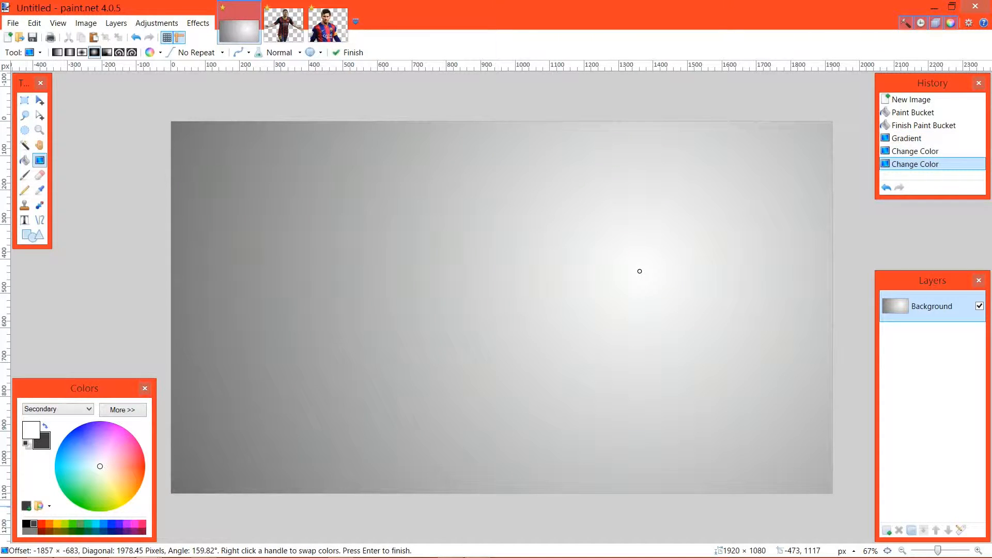
key("c")
left_click(26, 524)
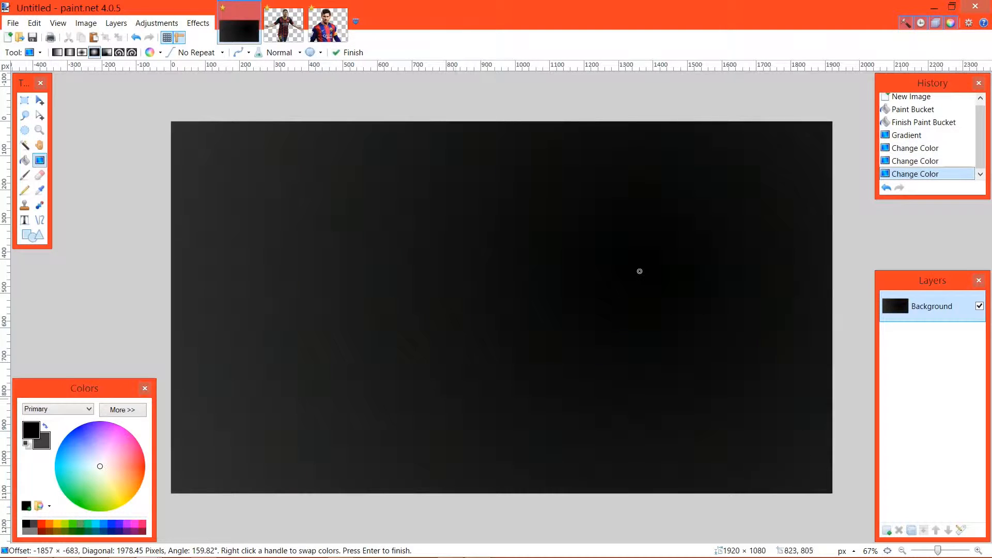
right_click(639, 271)
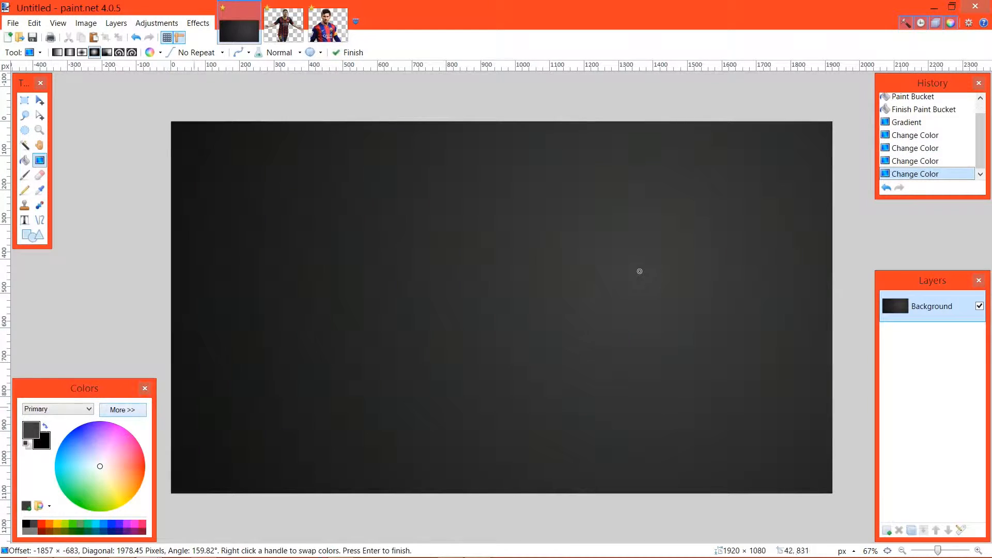
left_click_drag(633, 272, 0, 137)
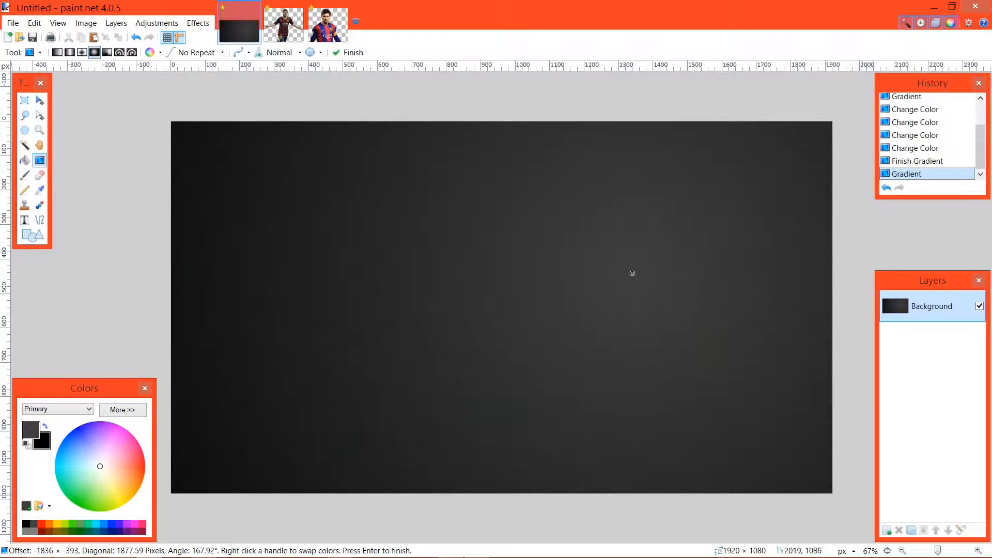
Add a new layer beneath the Background layer and fill it with black.
left_click(887, 530)
left_click_drag(899, 306, 899, 338)
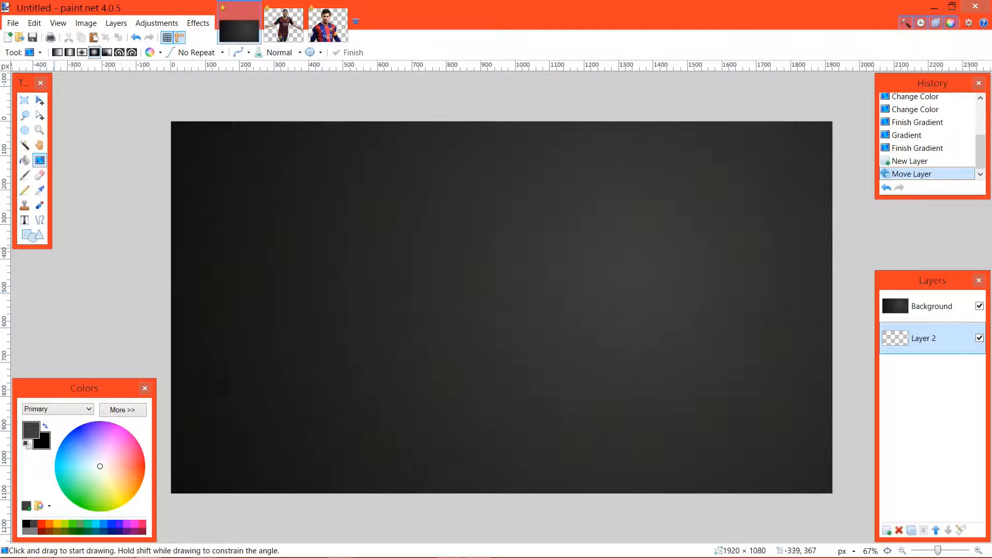
left_click(24, 161)
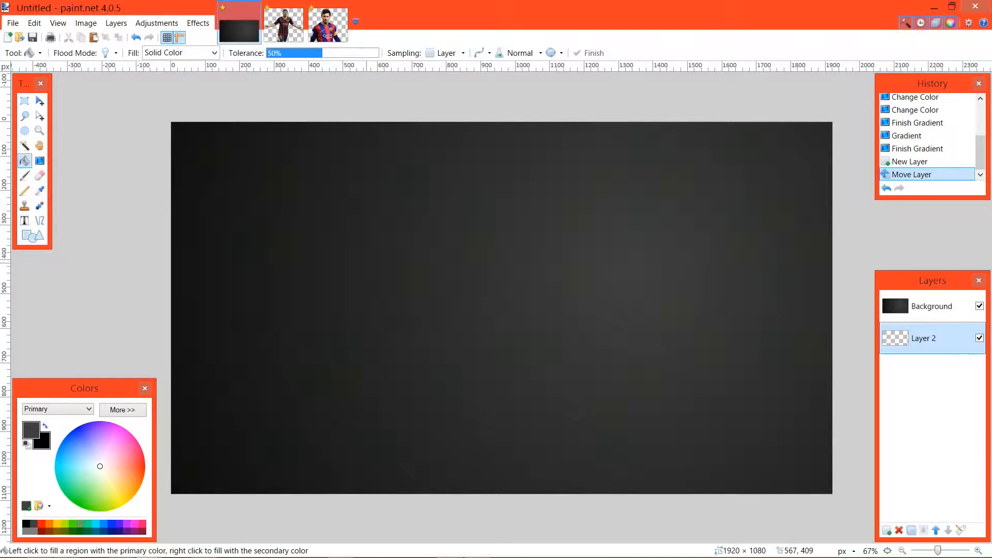
left_click(367, 263)
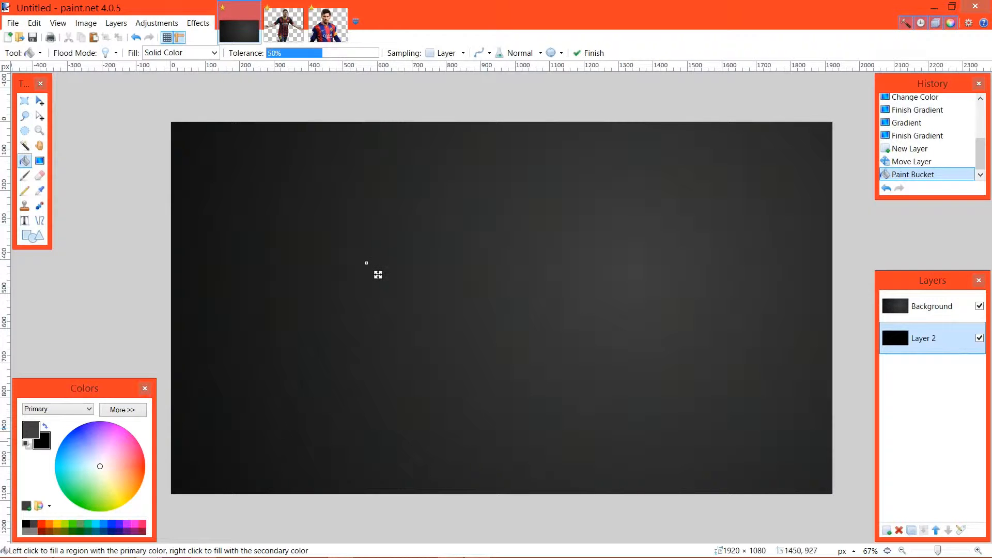
Rename the black-filled layer as "Black Backdrop".
key("F4")
type("Black Backdrop")
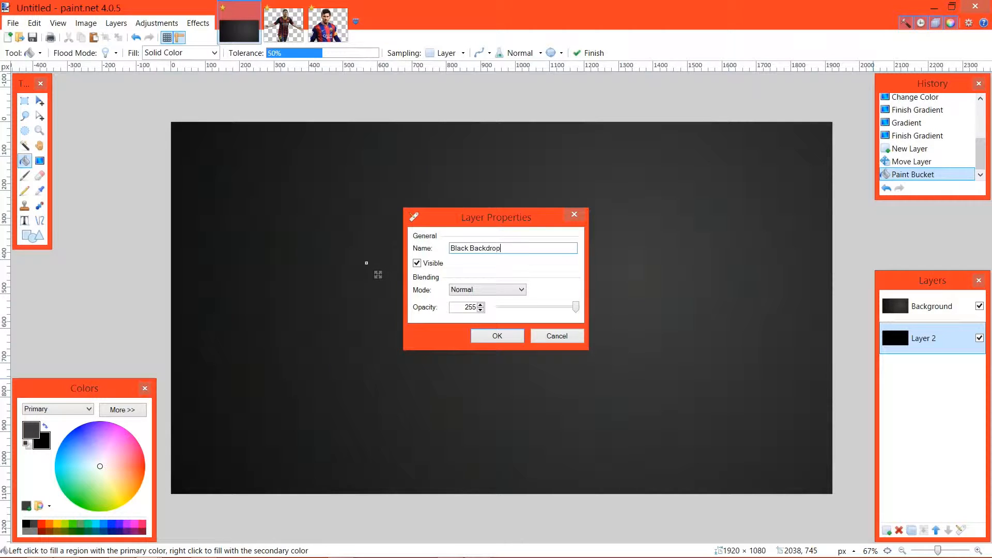
key("Return")
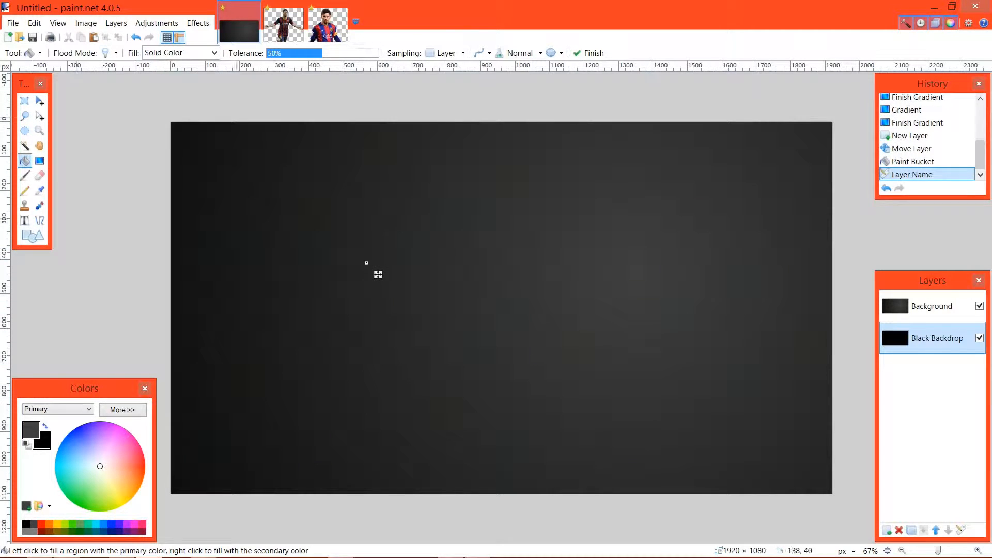
Set the Background layer's opacity to 159 and undo the stray fill on it.
key("alt+Page_Up")
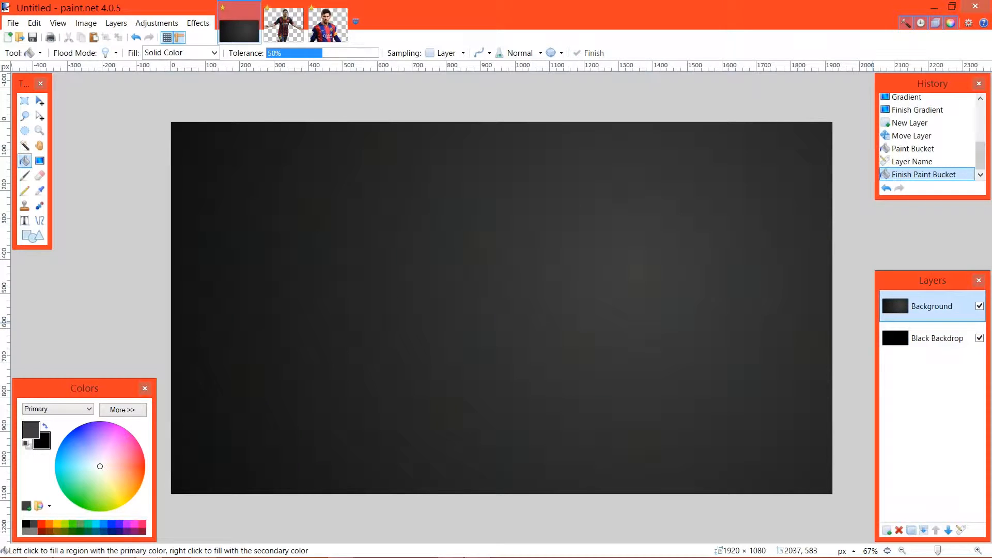
left_click(961, 530)
left_click(517, 307)
left_click(517, 307)
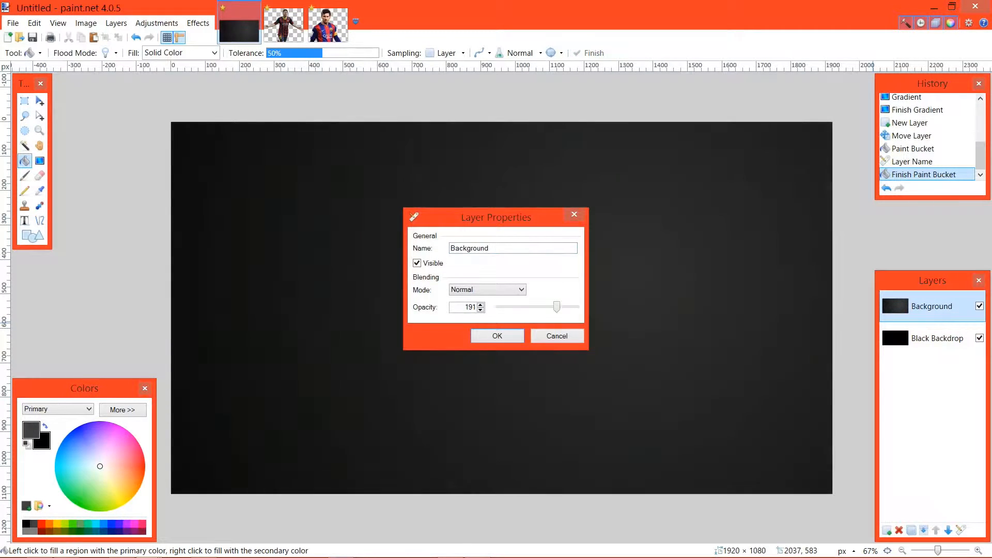
left_click(517, 307)
left_click(517, 307)
left_click(517, 307)
left_click(561, 307)
left_click(561, 307)
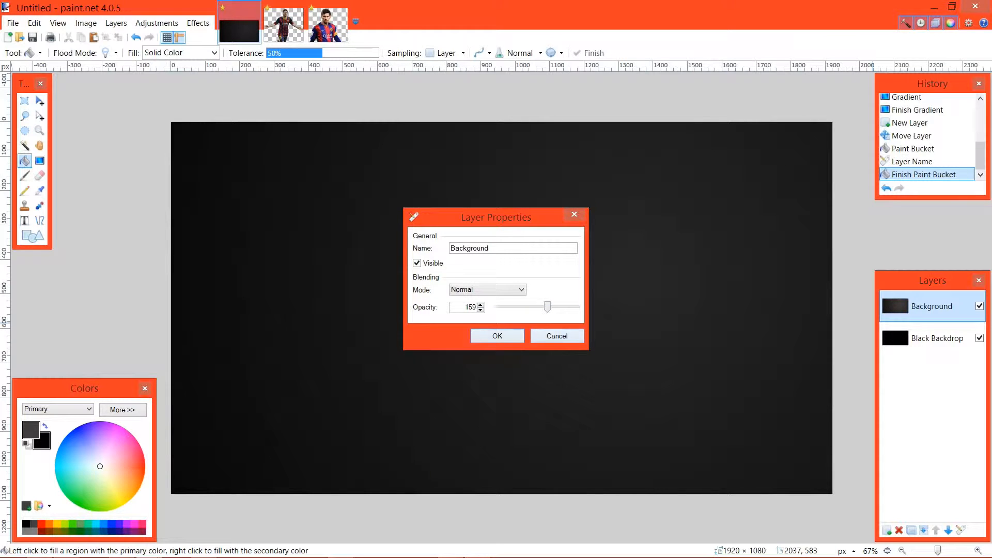
left_click(522, 336)
left_click(525, 337)
key("ctrl+z")
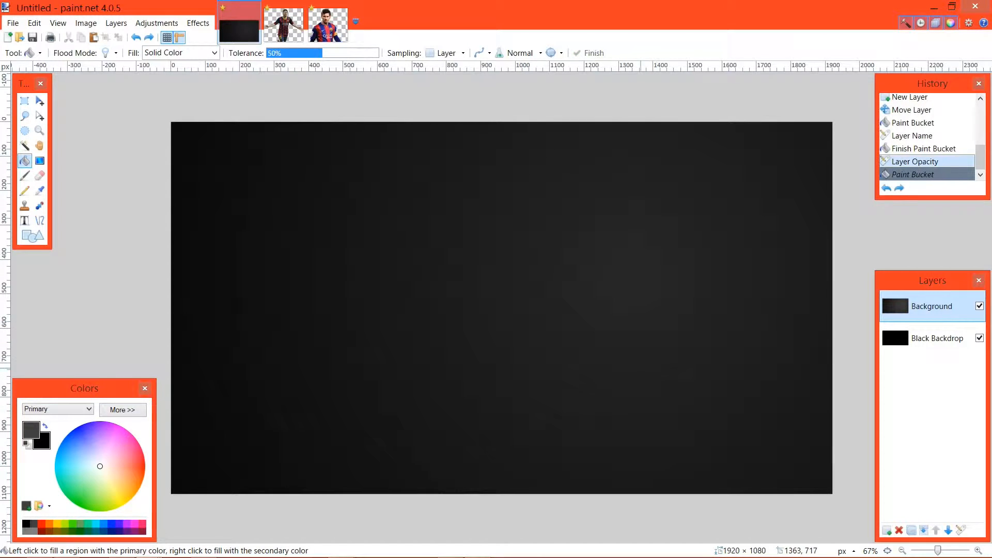
Copy the player cutout from Main 2.png and return to the untitled dark composition.
left_click(284, 23)
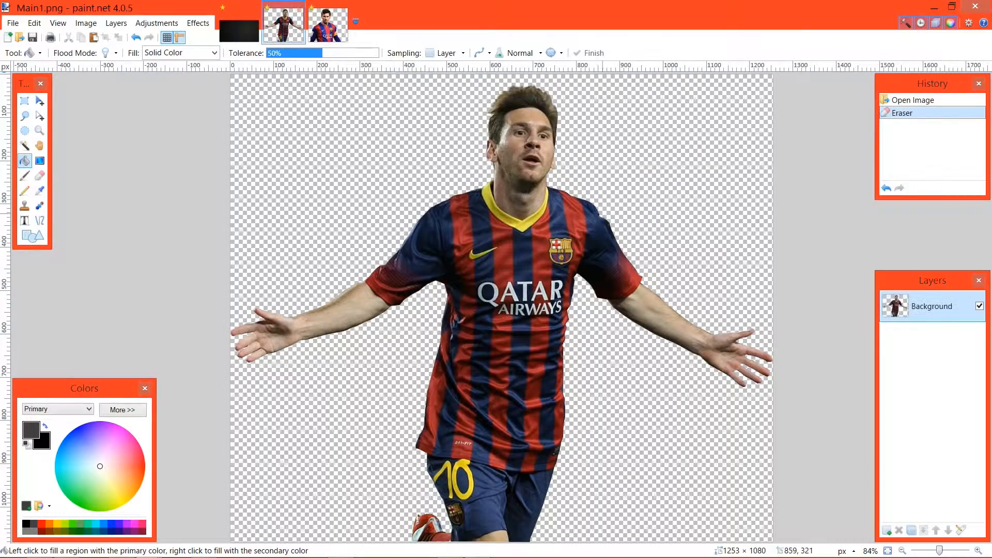
left_click(327, 25)
left_click(283, 25)
left_click(327, 24)
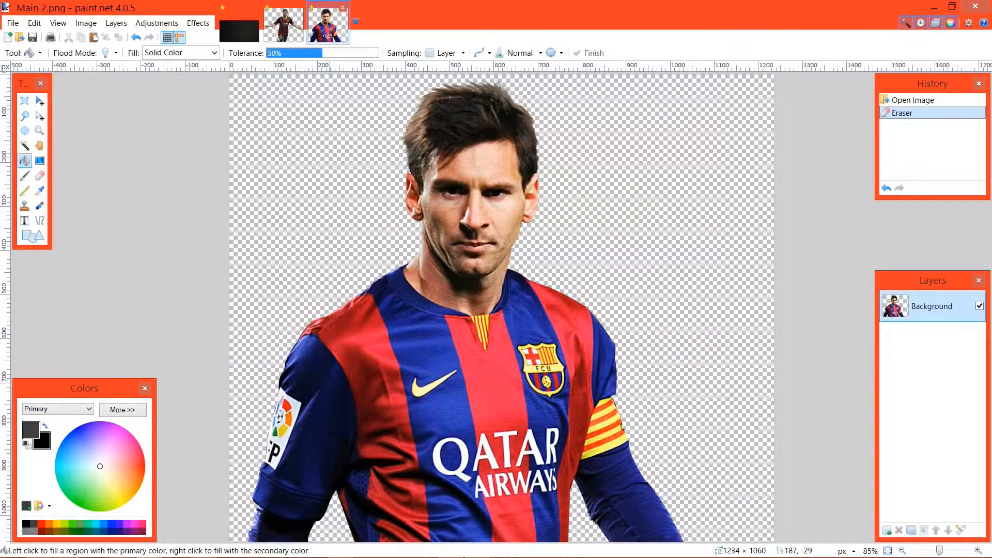
left_click(239, 26)
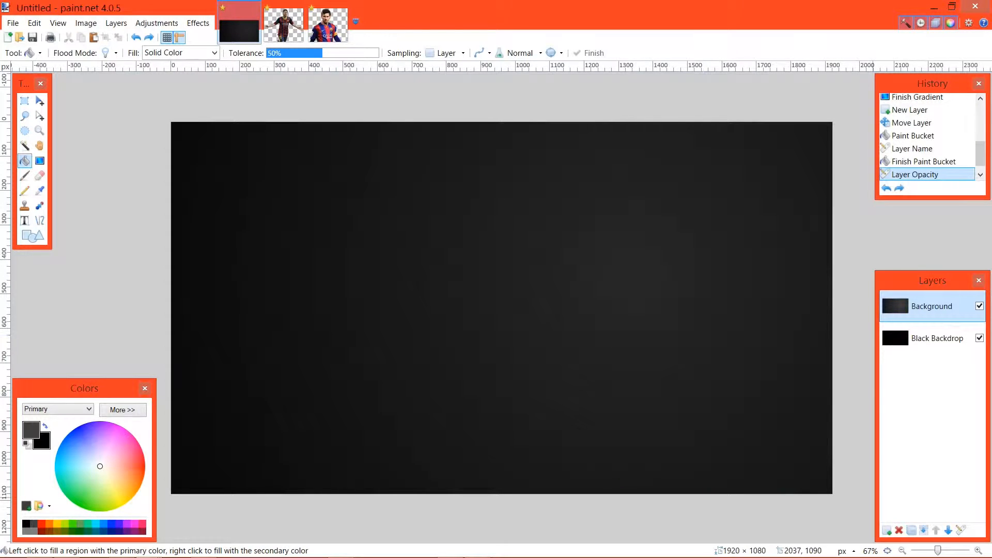
Add a new layer above Background and name it "Main Messi 1".
key("ctrl+shift+n")
key("F4")
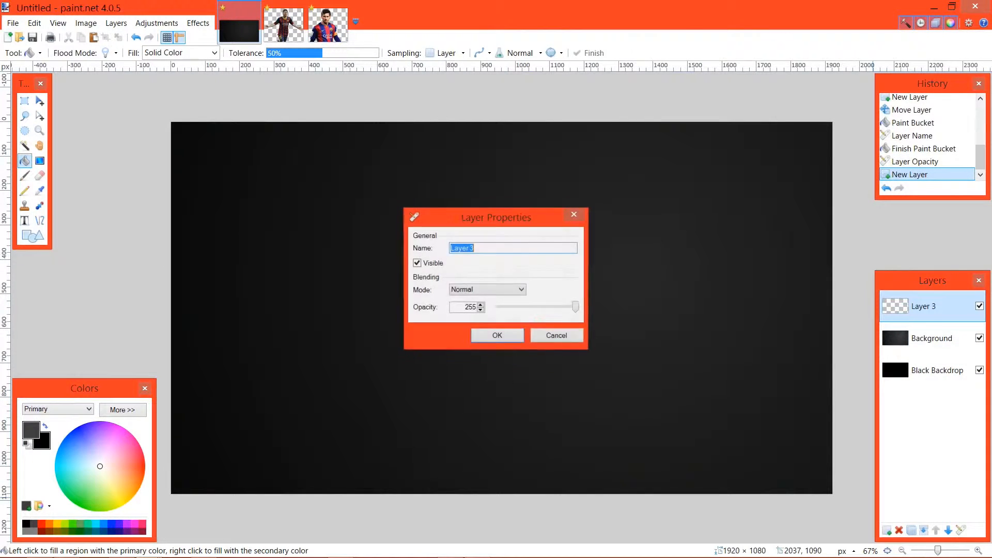
type("Main M")
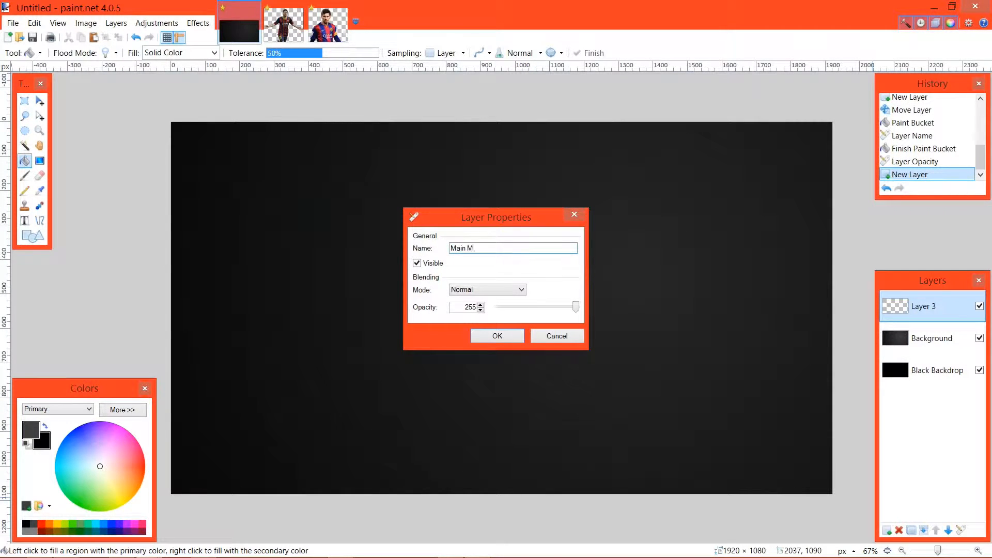
type("essi 1")
key("Return")
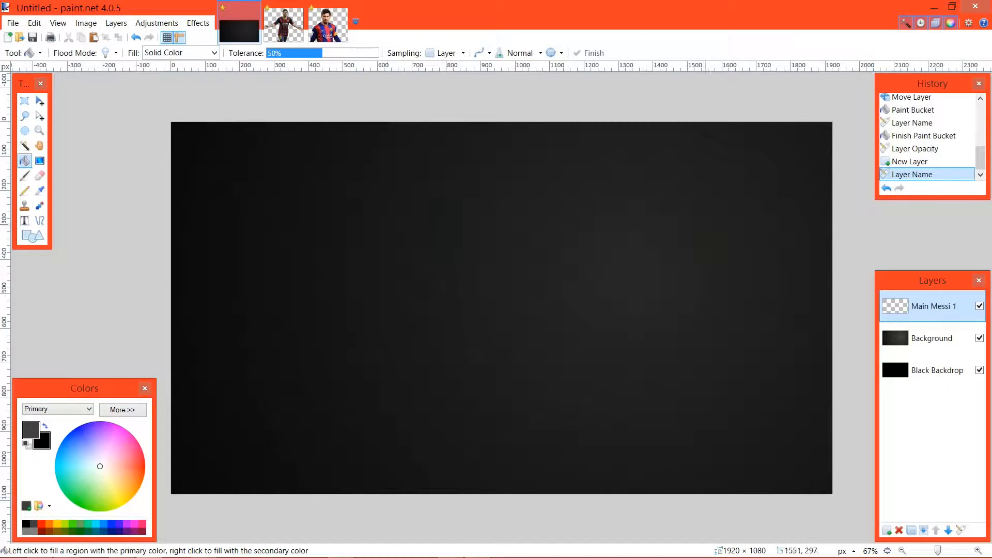
Paste the copied player cutout into Main Messi 1, move its top-left corner to about 666, 34, and deselect it.
key("ctrl+v")
left_click_drag(614, 502, 843, 513)
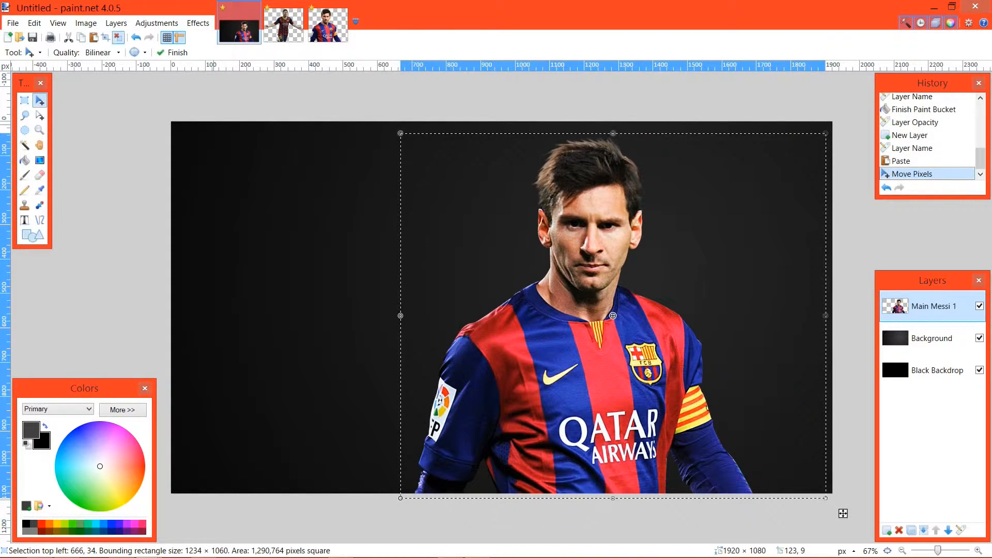
left_click(118, 37)
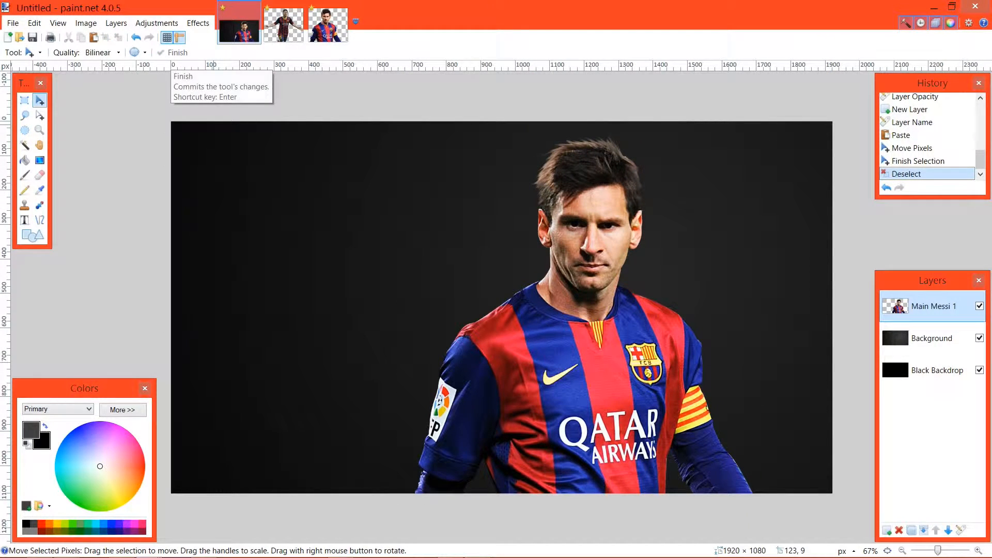
Adjust the Main Messi 1 layer's hue to 6, saturation to 0 and lightness to -25.
left_click(157, 23)
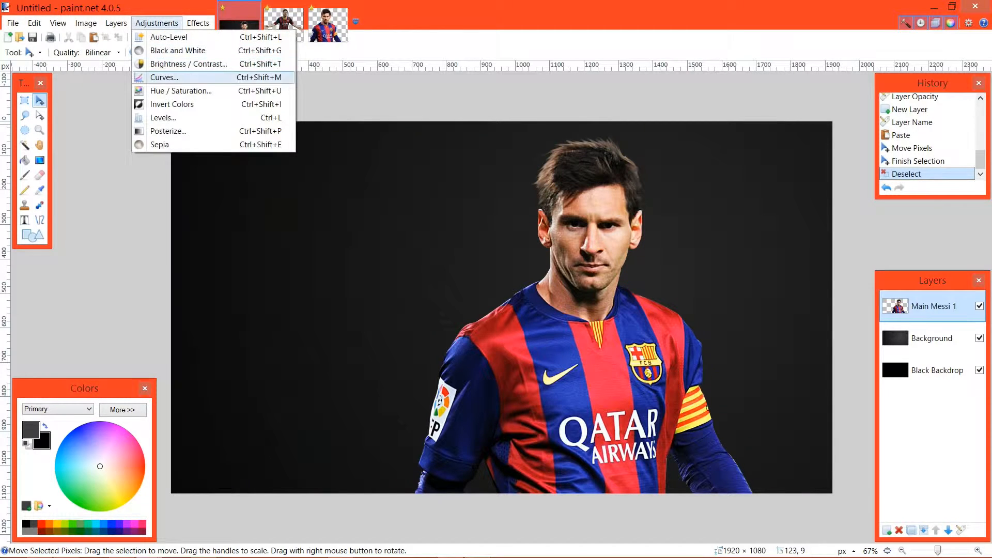
left_click(175, 90)
left_click_drag(445, 218, 167, 93)
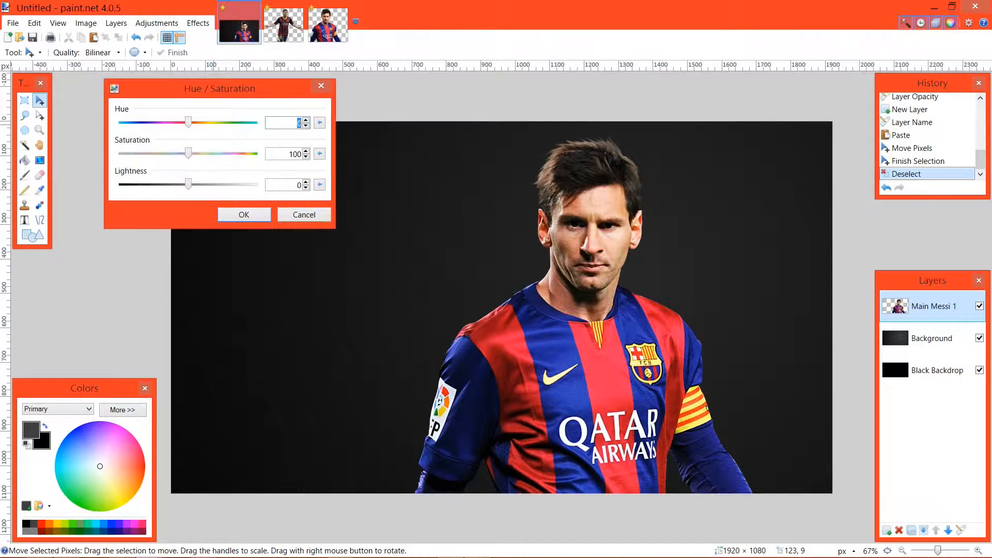
left_click_drag(188, 152, 129, 154)
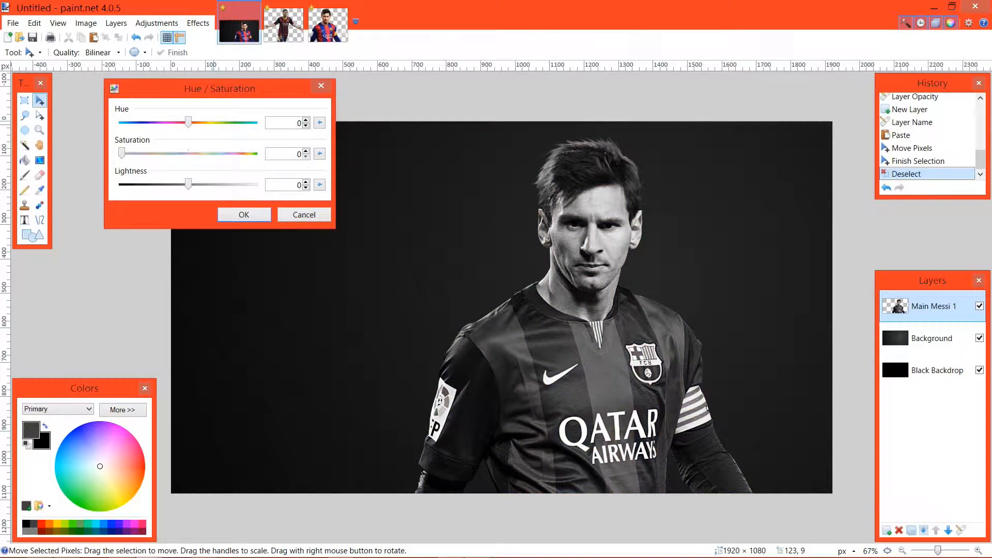
left_click_drag(188, 185, 171, 185)
mouse_move(188, 123)
left_mouse_down()
mouse_move(228, 123)
mouse_move(190, 122)
left_mouse_up()
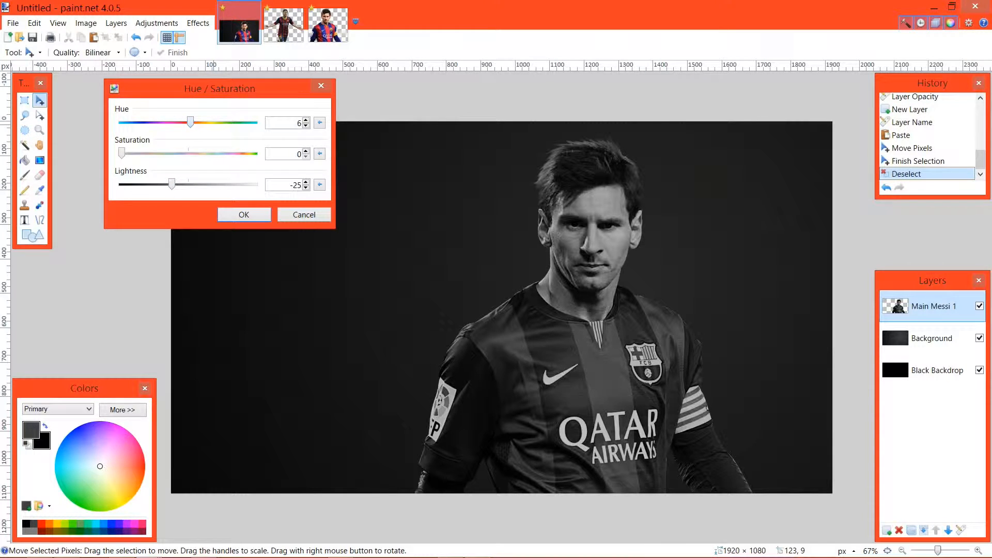
left_click(244, 214)
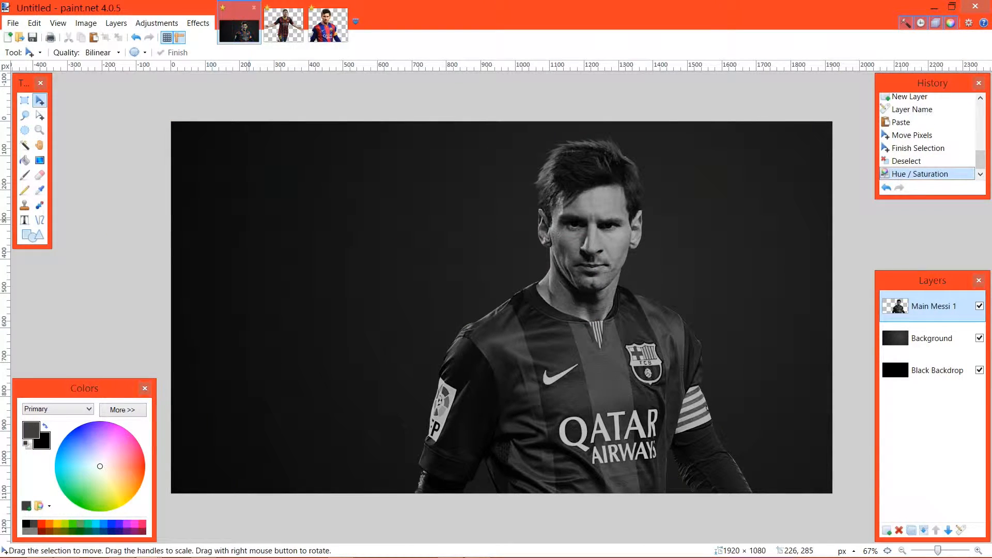
left_click(157, 23)
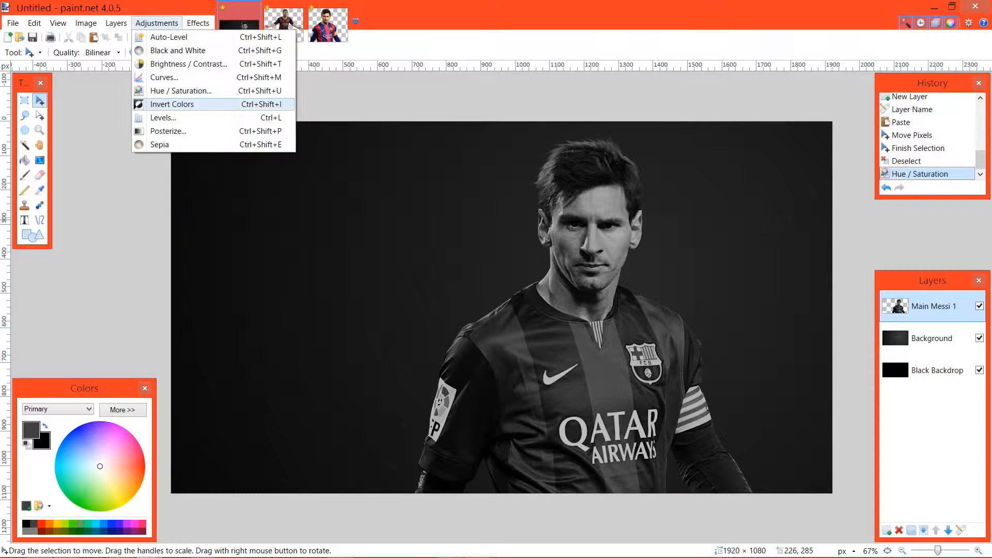
left_click(163, 118)
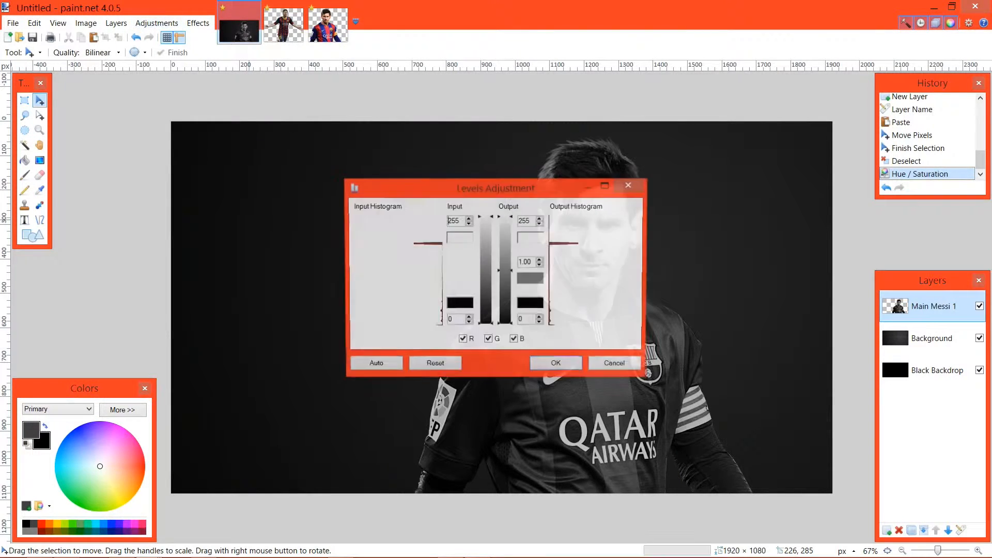
key("Escape")
Apply an RGB Curves adjustment to the Main Messi 1 layer, with one control point near the middle of the diagonal.
left_click(157, 23)
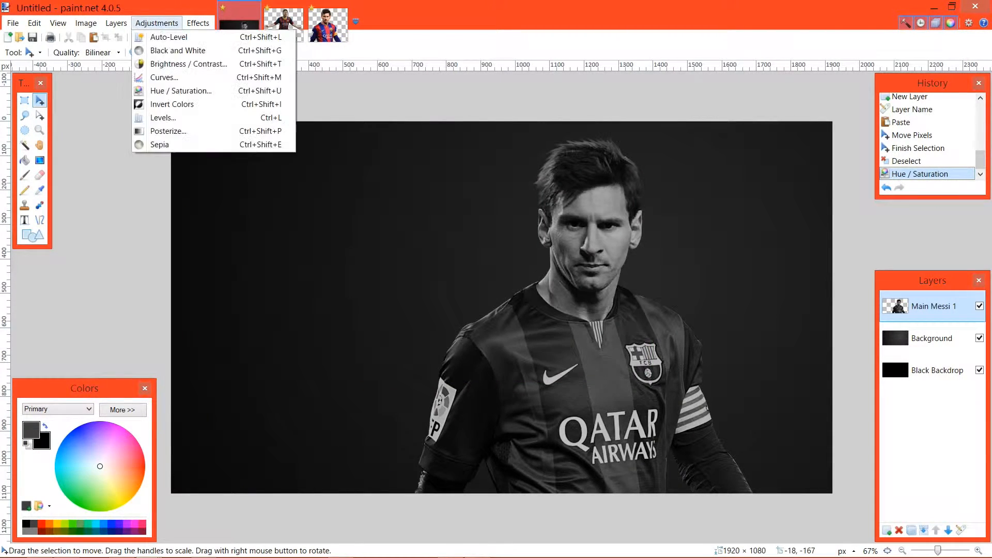
left_click(164, 77)
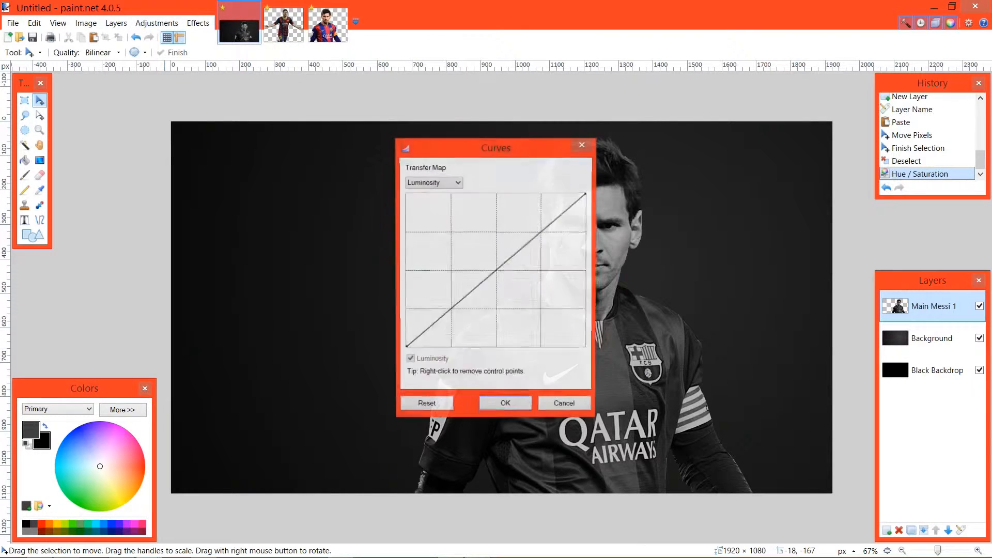
left_click_drag(443, 155, 220, 101)
mouse_move(273, 215)
left_mouse_down()
mouse_move(316, 235)
mouse_move(257, 200)
mouse_move(296, 215)
mouse_move(291, 206)
left_mouse_up()
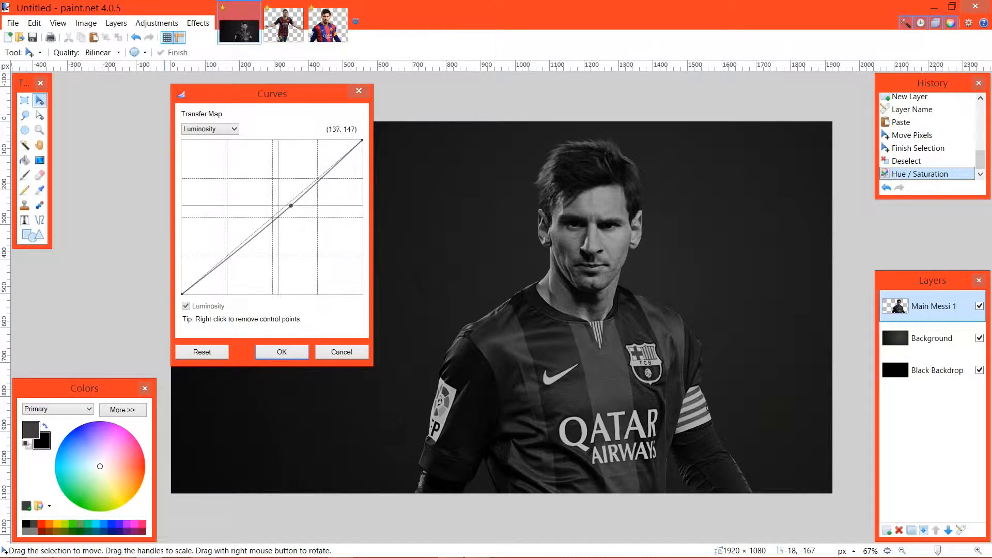
left_click_drag(291, 206, 307, 173)
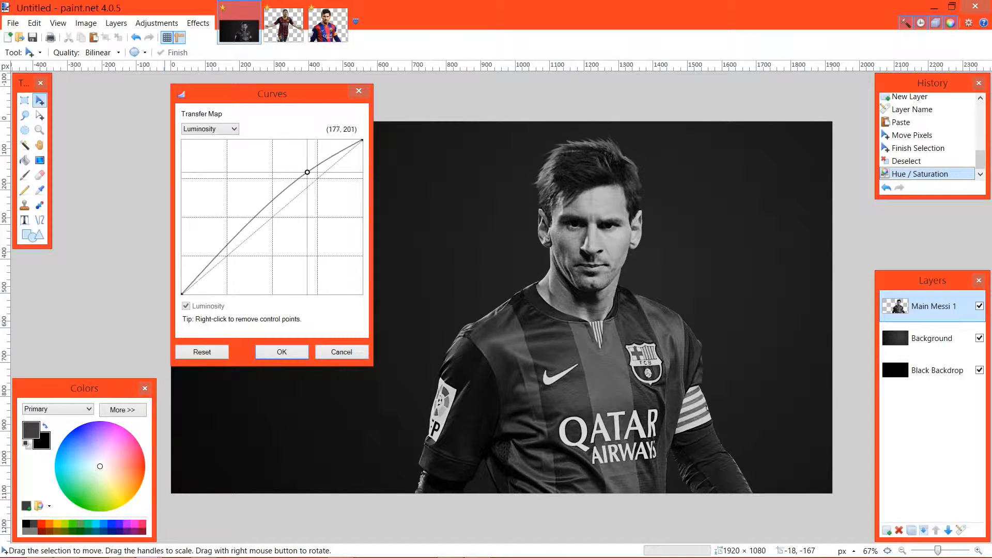
left_click_drag(227, 245, 238, 253)
left_click(210, 129)
left_click(197, 148)
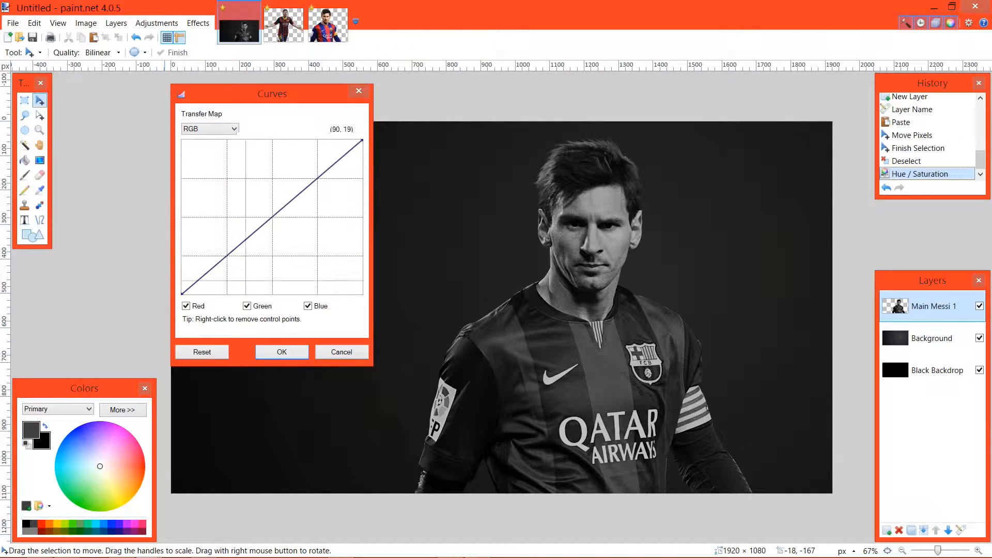
left_click_drag(233, 250, 264, 223)
key("Return")
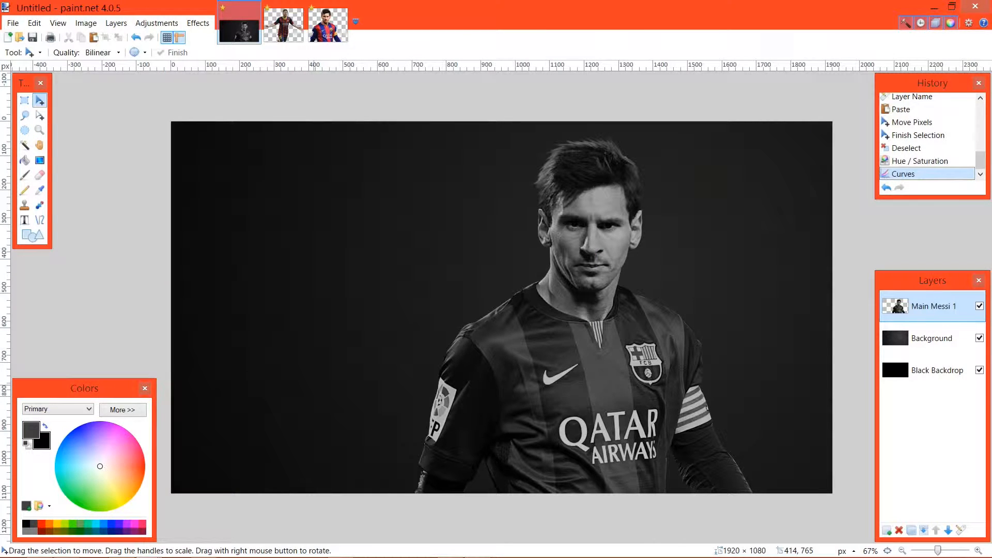
Compare the Main Messi 1 layer with and without the Curves adjustment, leaving the adjustment applied.
key("ctrl+z")
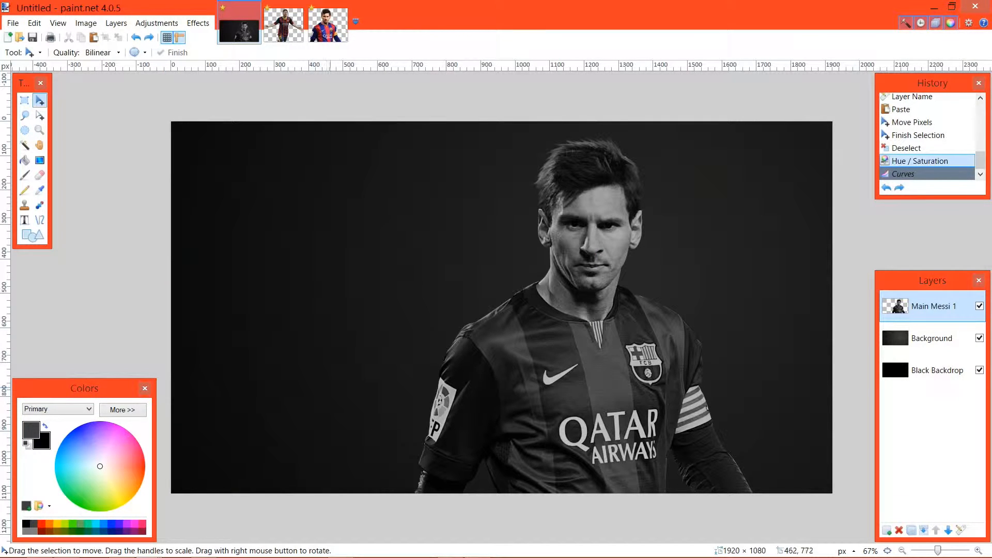
key("ctrl+y")
key("ctrl+z")
key("ctrl+y")
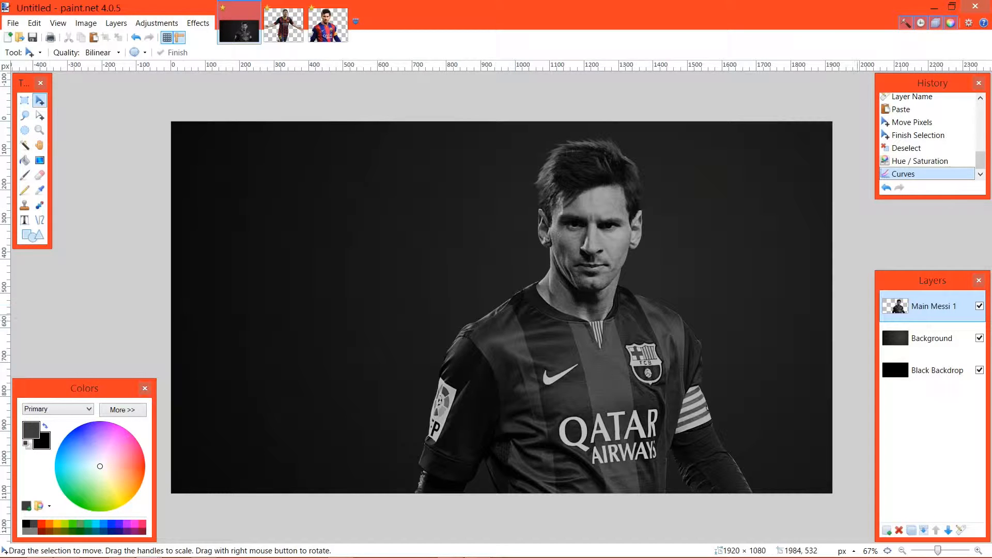
Set the Background layer's opacity to 76.
left_click(932, 338)
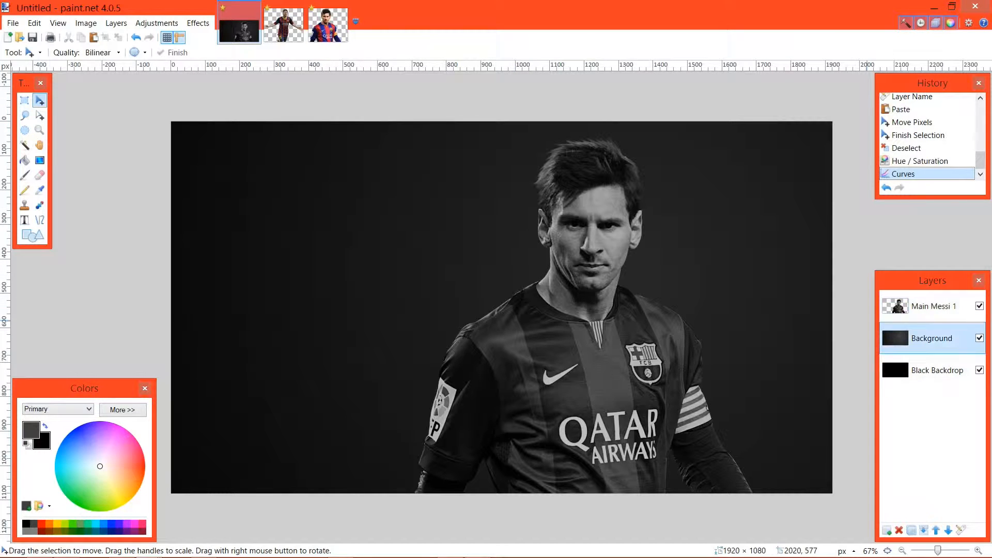
left_click(961, 530)
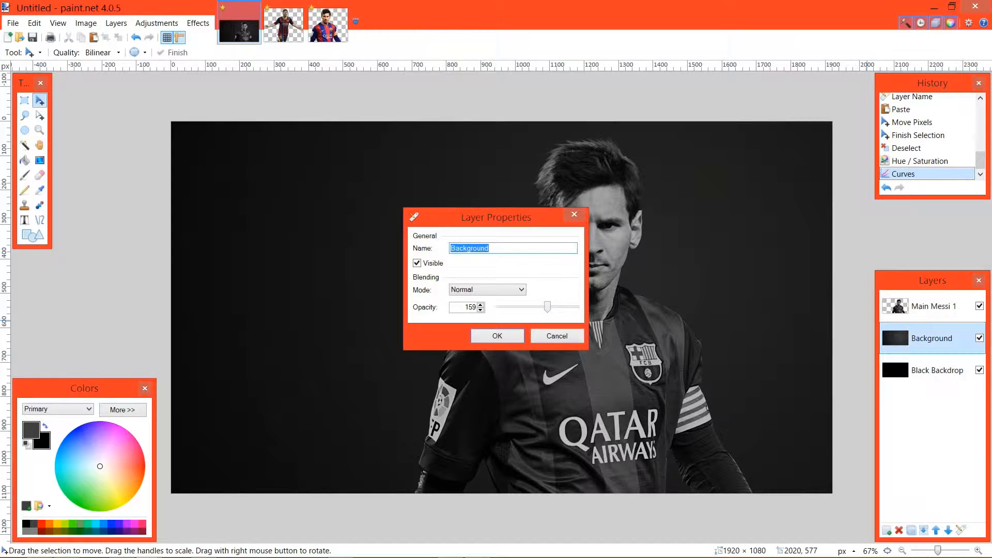
left_click_drag(547, 307, 523, 307)
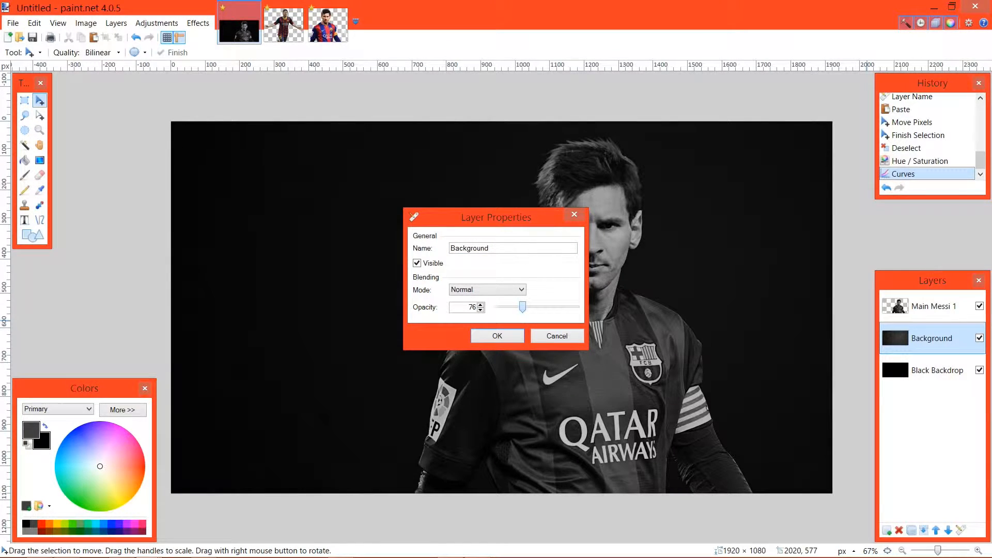
left_click(521, 336)
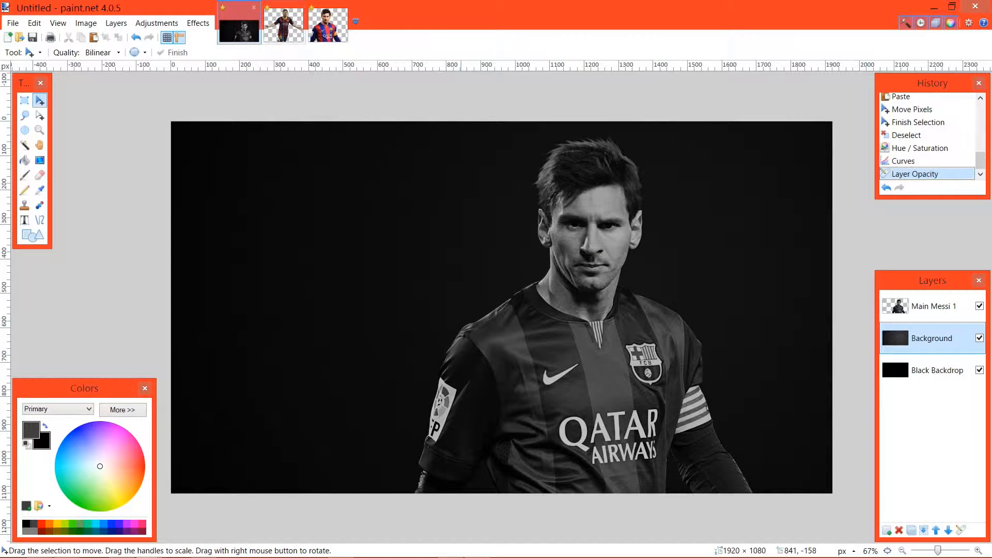
Open Media_Militia_Particles023, maxresdefault, Flare and the blue flare image together from the soccer poster project's "particles and lights" folder.
left_click(12, 23)
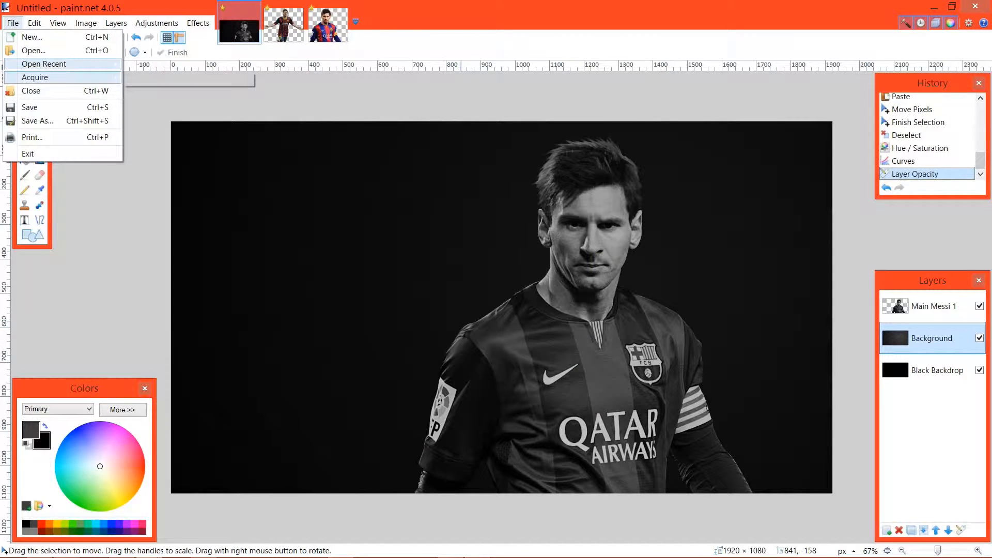
mouse_move(62, 64)
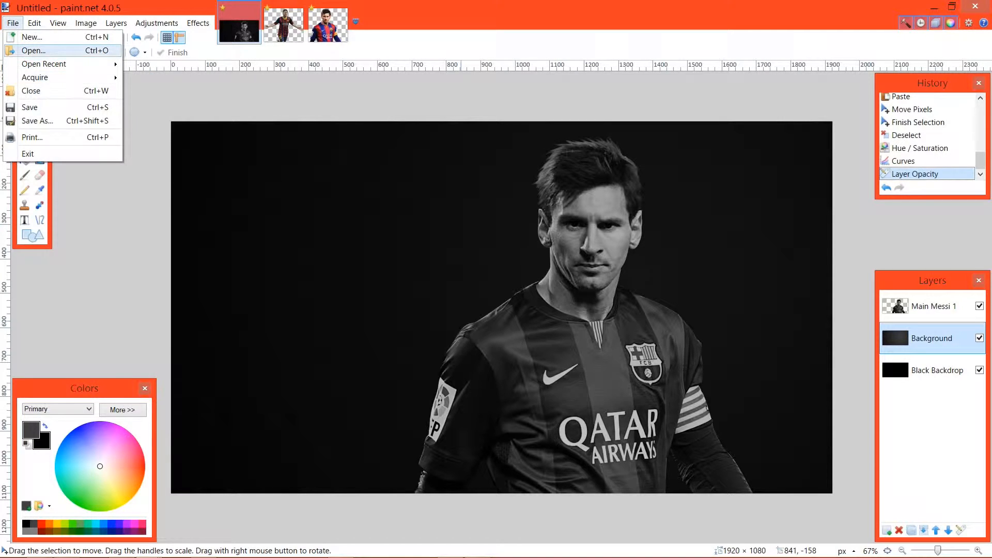
left_click(62, 50)
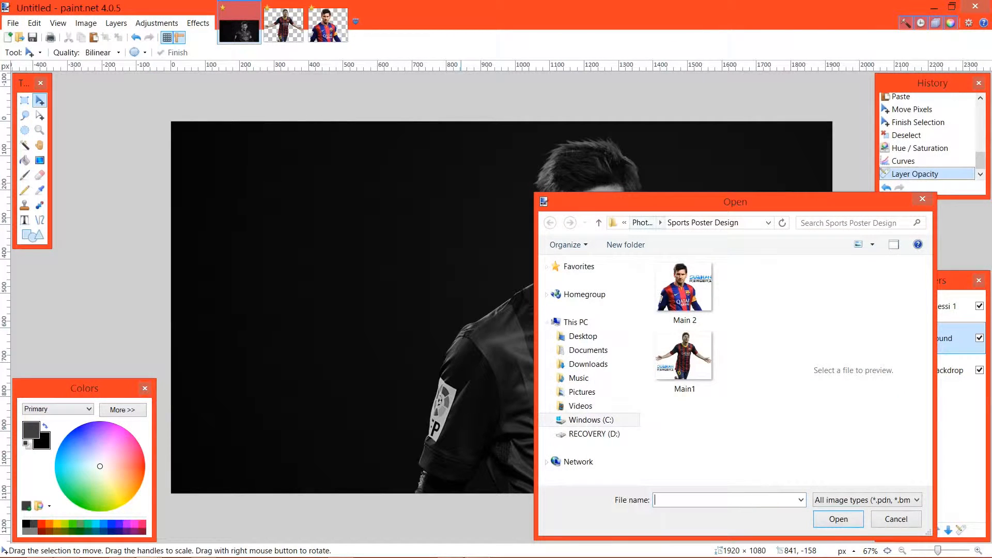
left_click(642, 223)
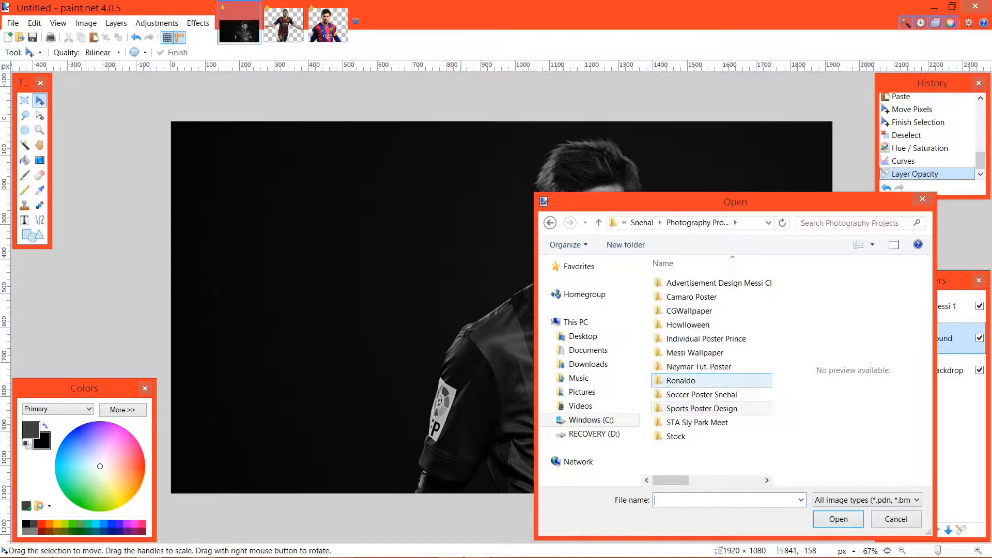
double_click(692, 394)
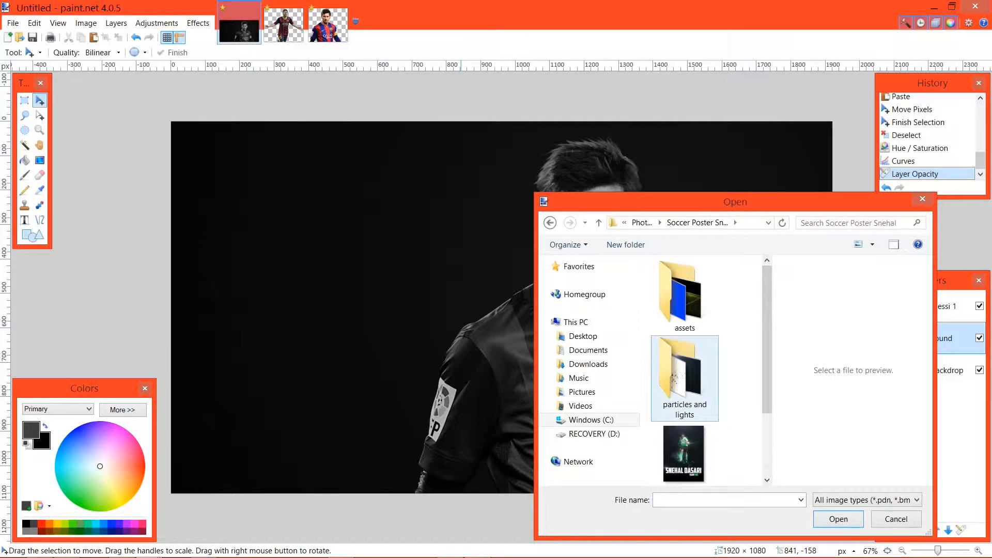
double_click(685, 378)
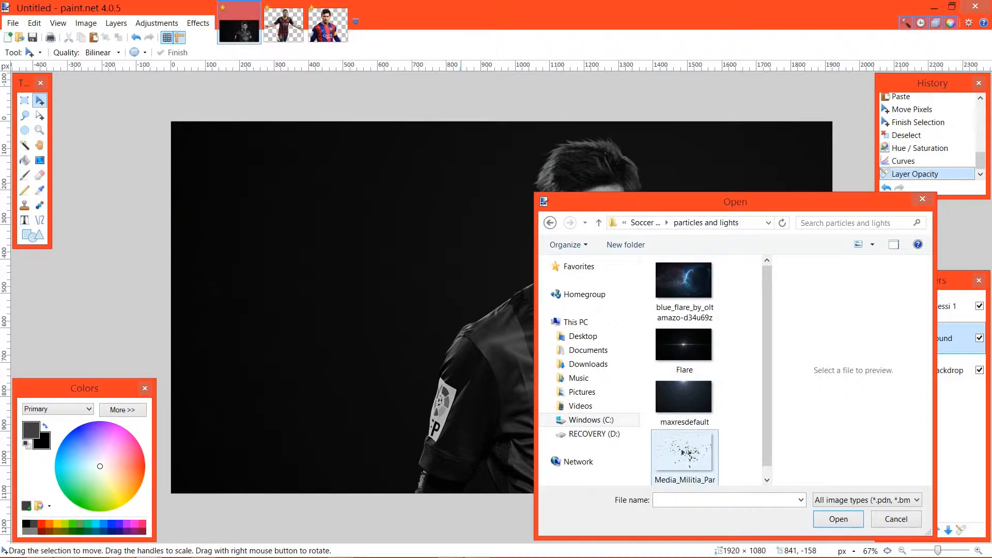
left_click(684, 454)
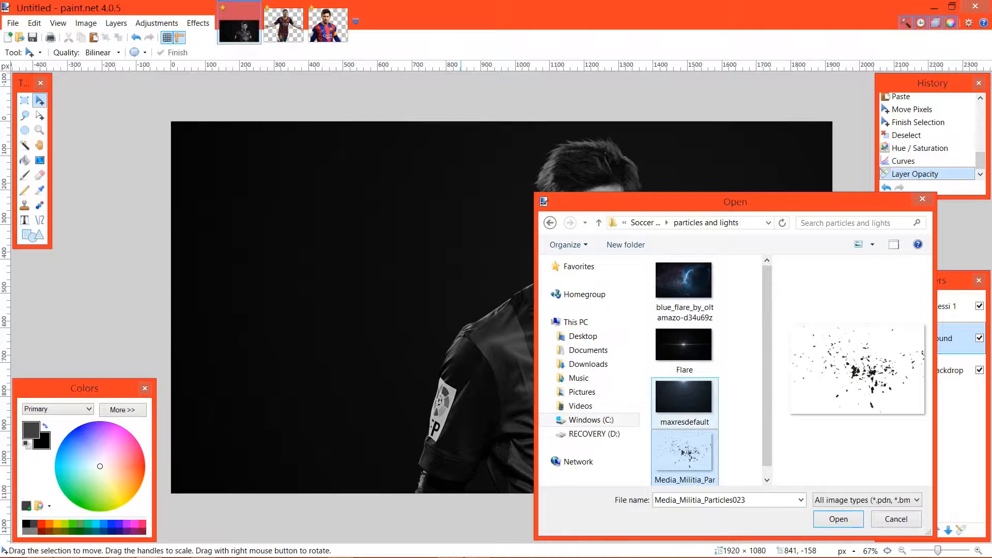
left_click(684, 402, "ctrl")
left_click(683, 345, "ctrl")
left_click(684, 290, "ctrl")
key("Return")
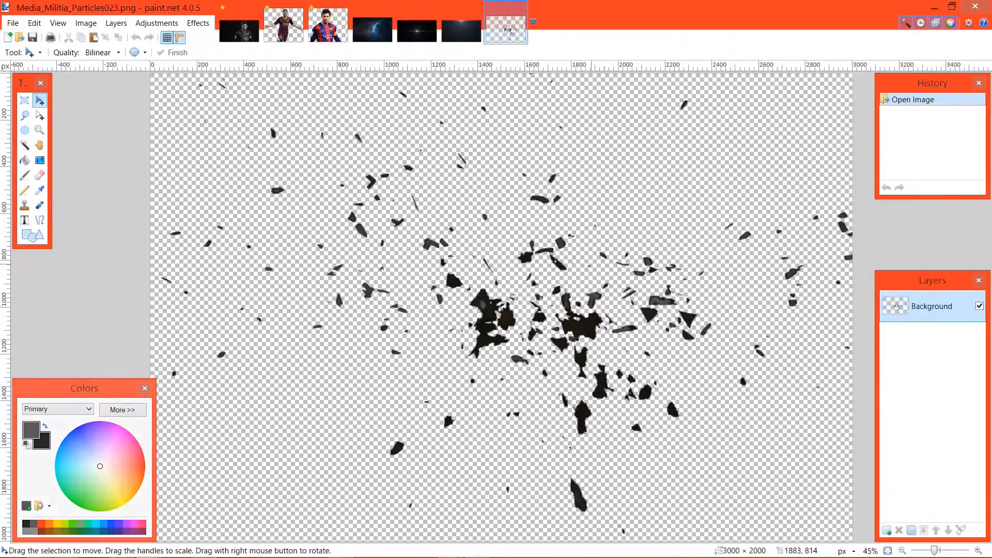
Copy the maxresdefault.jpg image and add a new layer named "Light 1" above Main Messi 1 in the untitled composition.
left_click(461, 30)
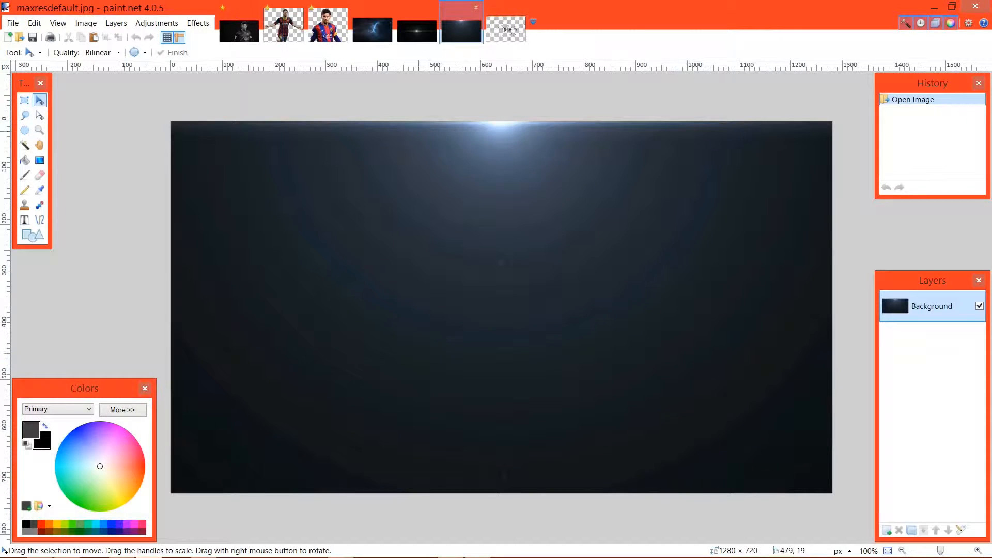
left_click(239, 30)
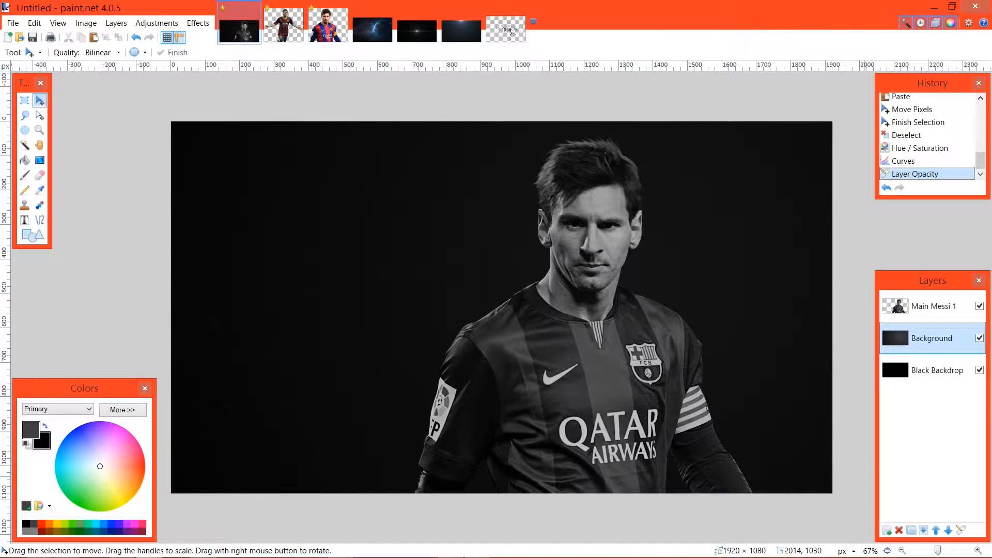
left_click(887, 530)
left_click_drag(930, 338, 931, 306)
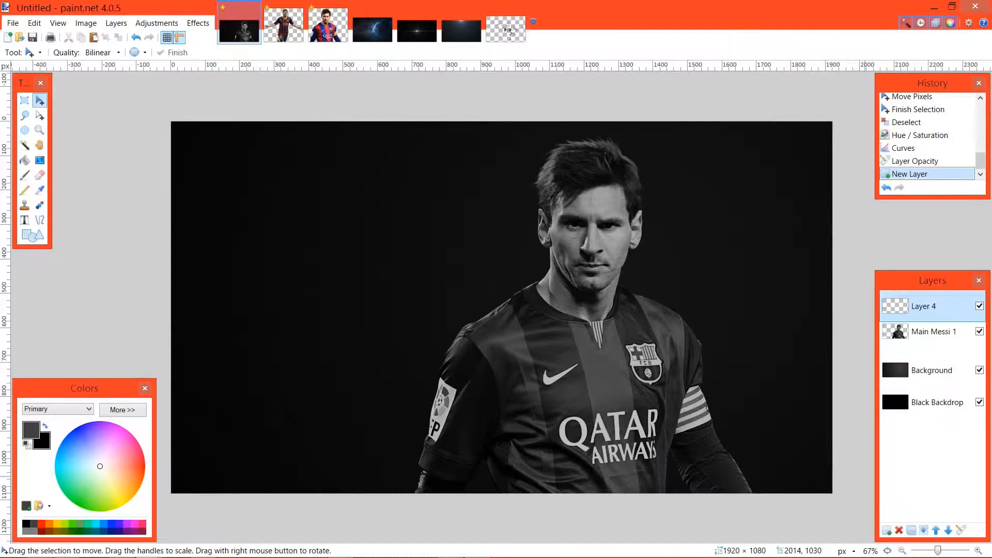
double_click(930, 306)
type("Light 1")
key("Return")
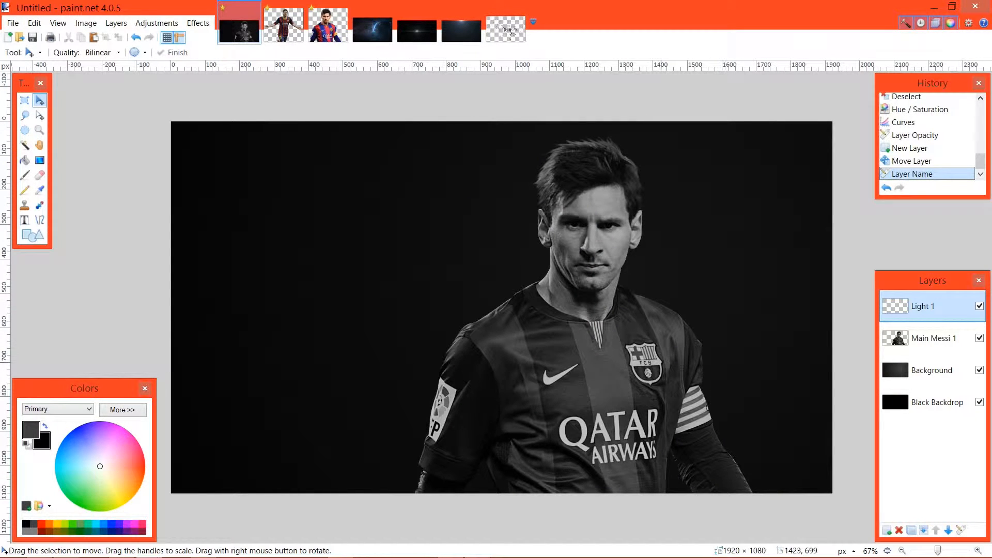
Paste the copied light image into Light 1, enlarge it to about 1928 × 1084 to cover the canvas, and deselect it.
key("ctrl+v")
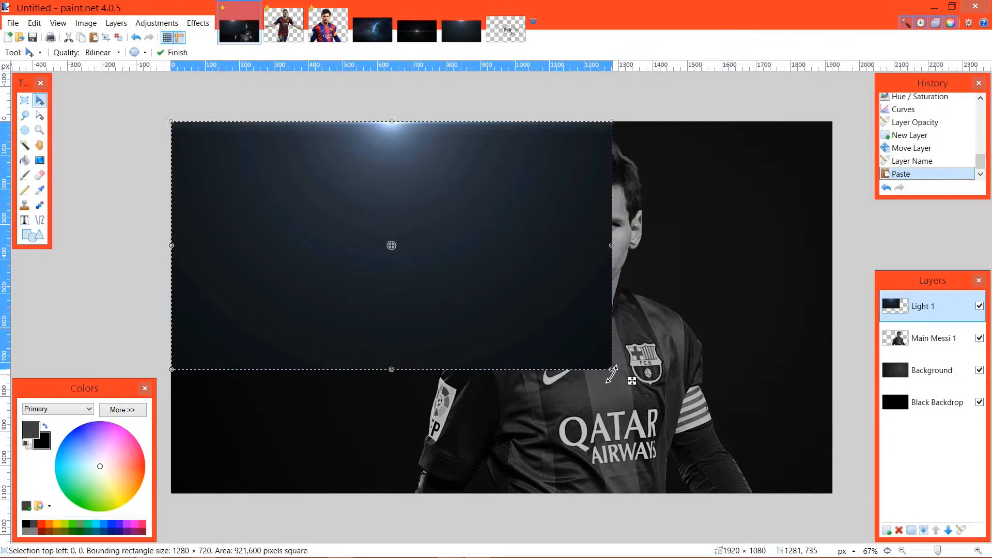
left_click_drag(632, 381, 855, 506)
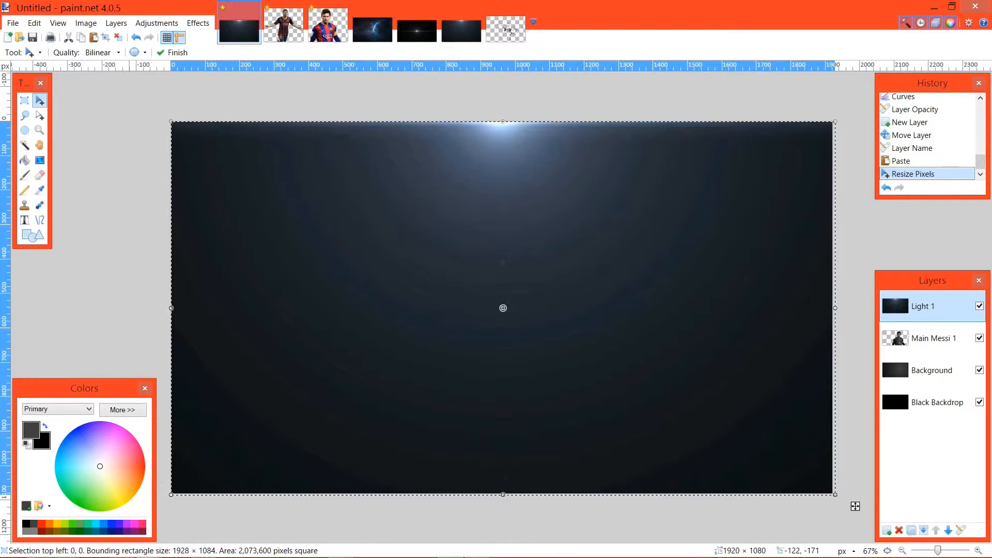
key("ctrl+d")
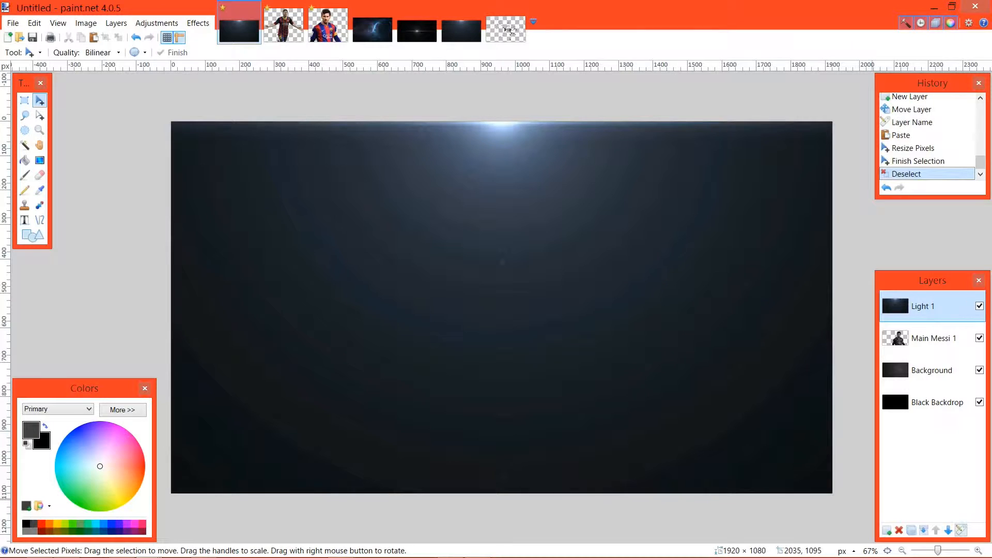
Set the Light 1 layer's blending mode to Additive and its opacity to 191.
left_click(962, 530)
left_click(487, 289)
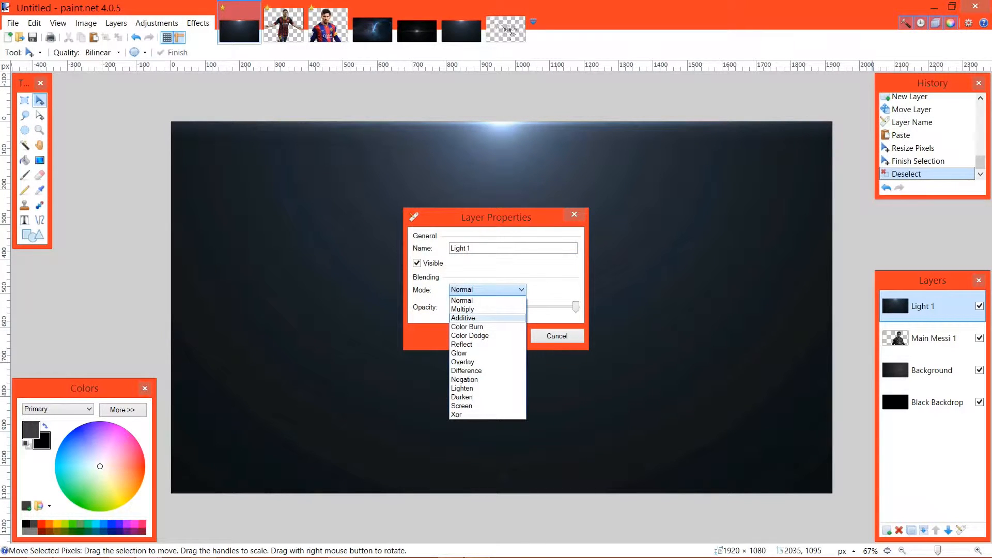
key("Return")
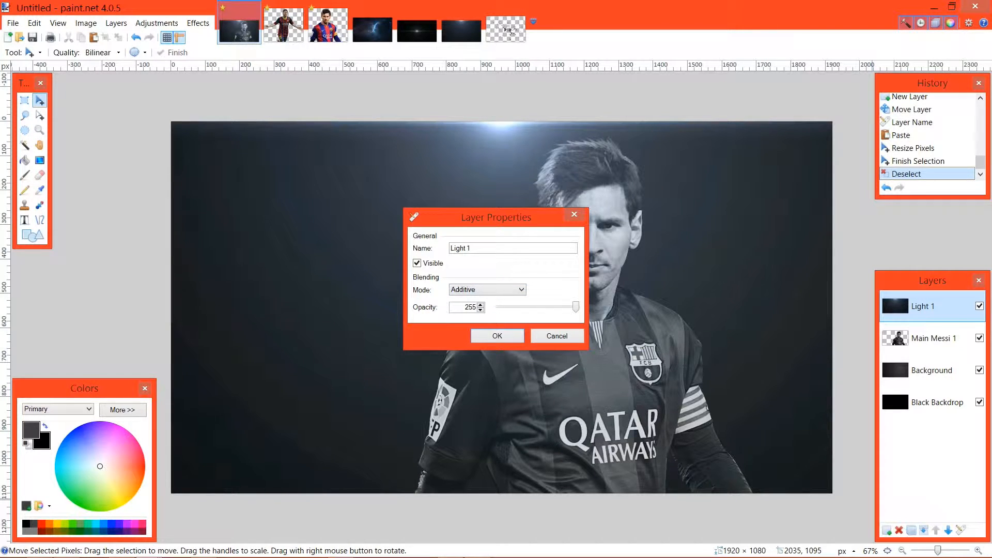
left_click_drag(575, 307, 556, 307)
left_click(497, 336)
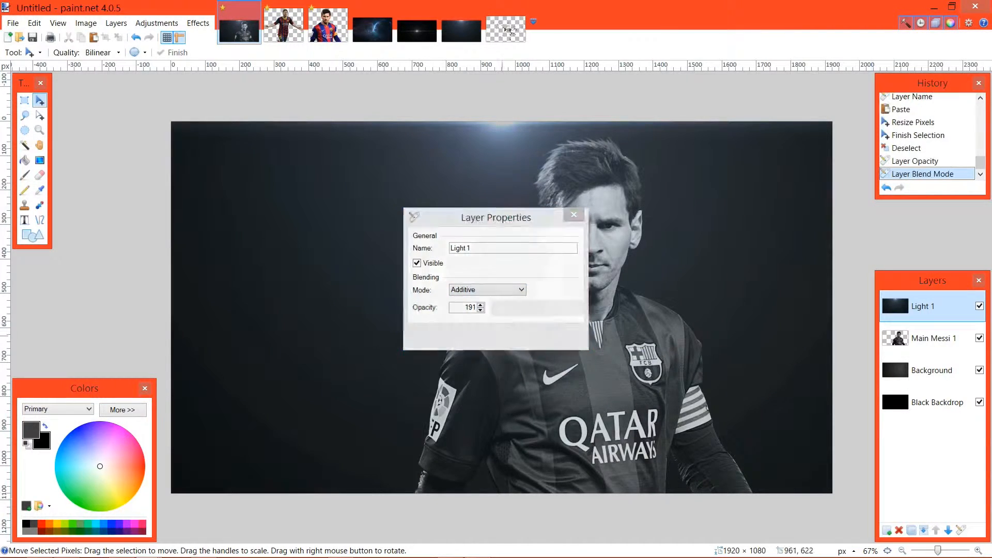
Apply a Gaussian Blur with a radius of 39 to the Light 1 layer.
left_click(198, 22)
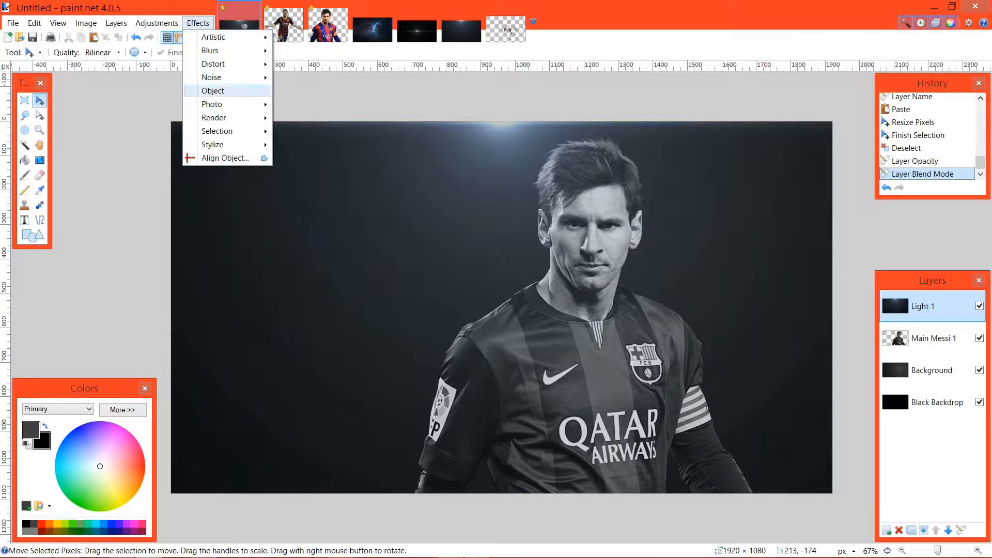
mouse_move(232, 50)
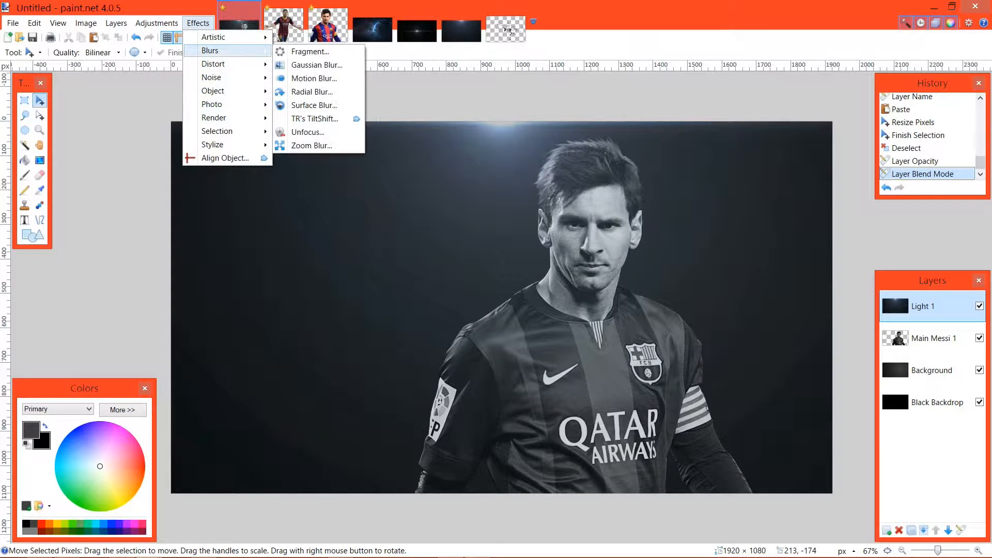
left_click(310, 66)
left_click_drag(454, 239, 247, 166)
type("23")
left_click_drag(216, 204, 303, 205)
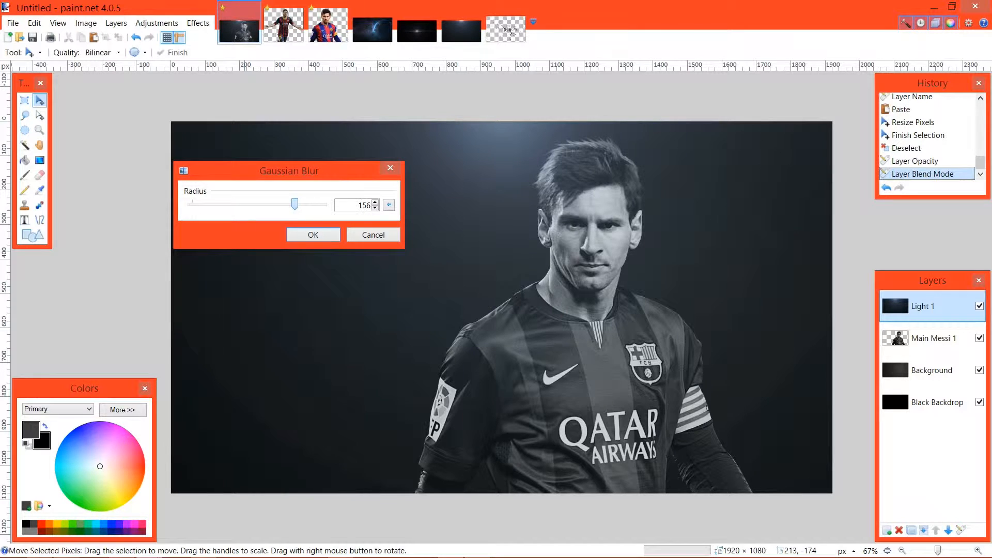
left_click_drag(295, 205, 216, 204)
key("Return")
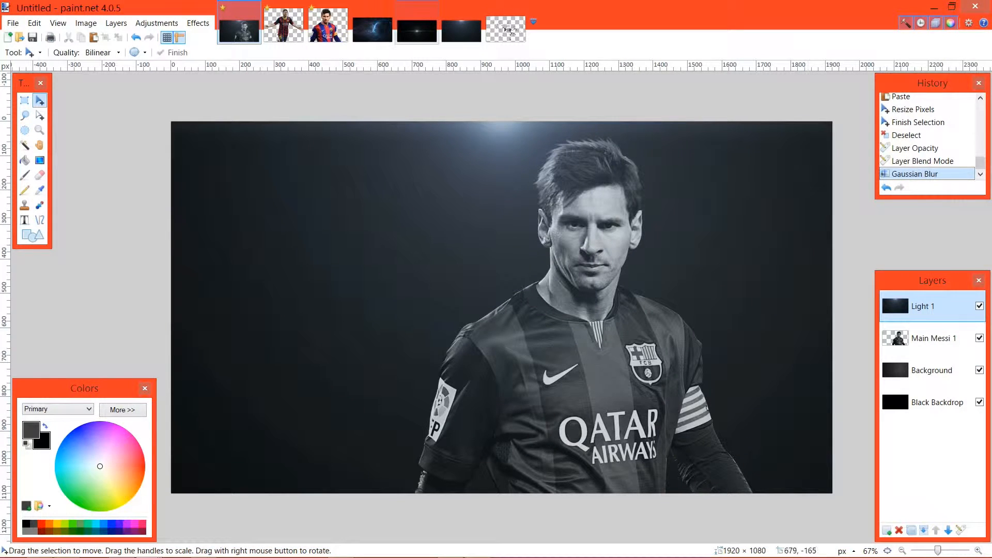
Look through the other open player, flare and light images and return to the untitled composition.
left_click(328, 25)
left_click(372, 30)
left_click(416, 30)
left_click(461, 30)
left_click(416, 30)
left_click(461, 30)
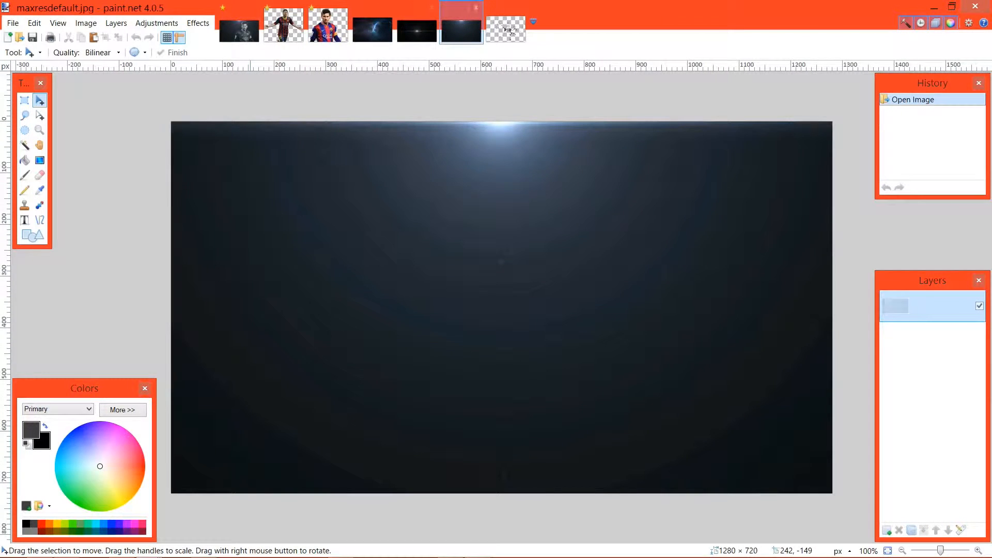
left_click(239, 30)
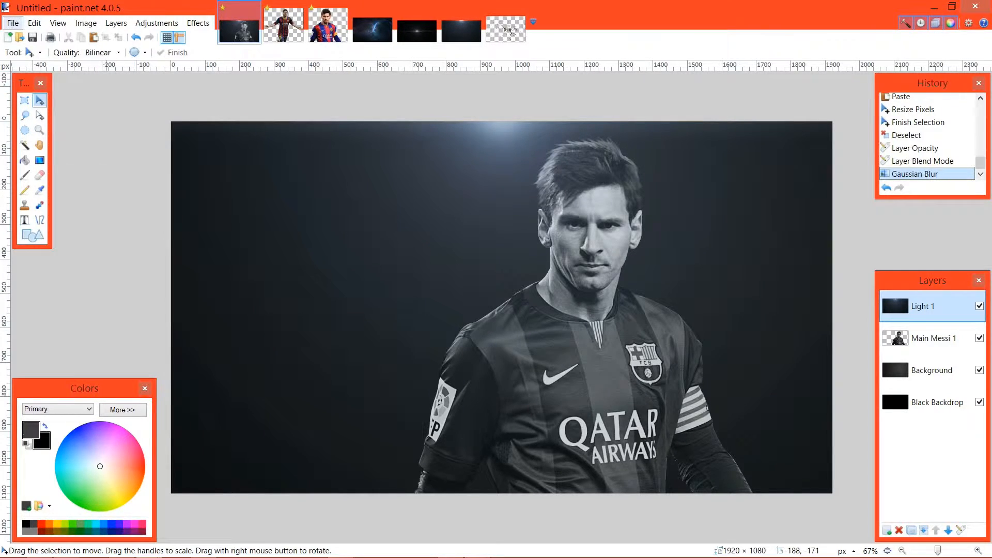
Open the Stadium image from the "Neymar Tut. Poster" project folder.
left_click(13, 23)
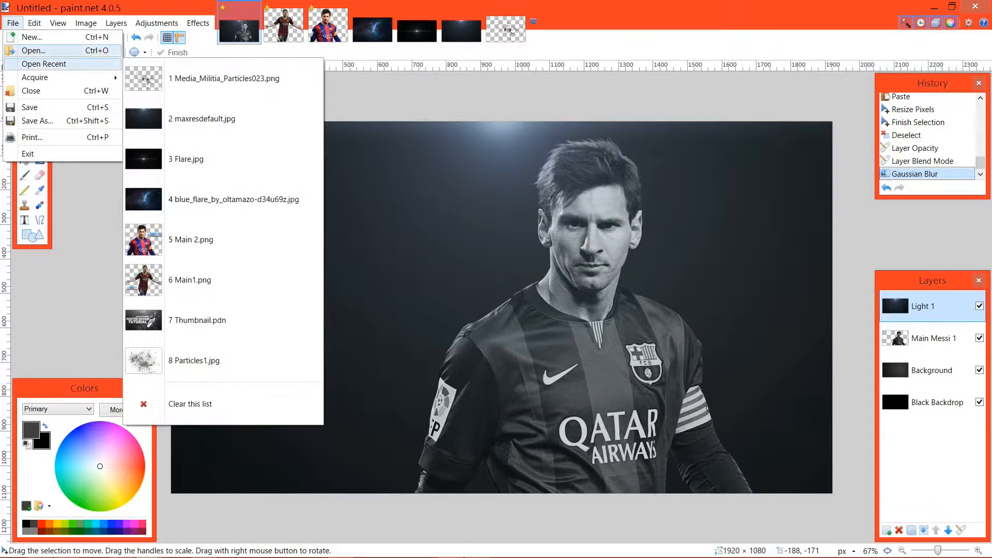
left_click(33, 50)
left_click(645, 223)
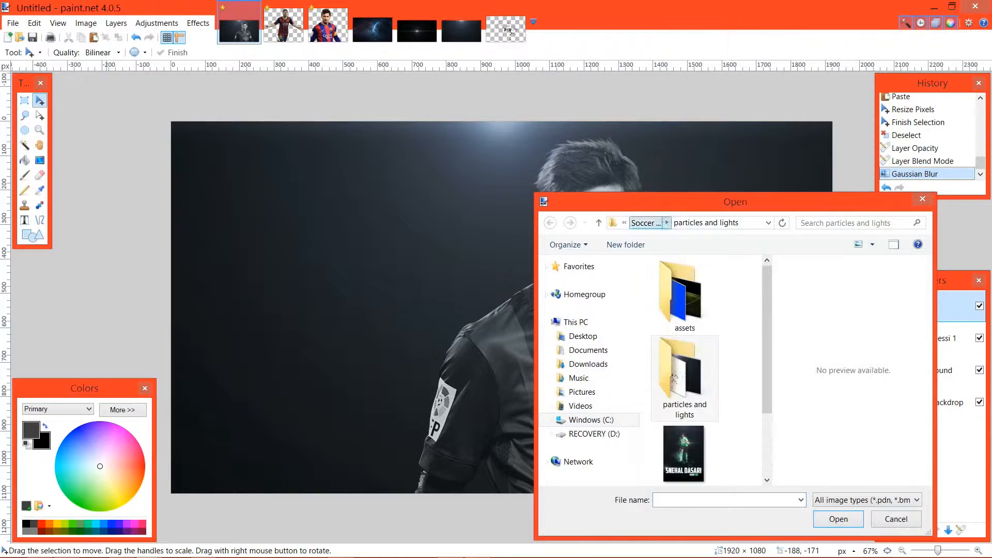
scroll(685, 369, "down", 2)
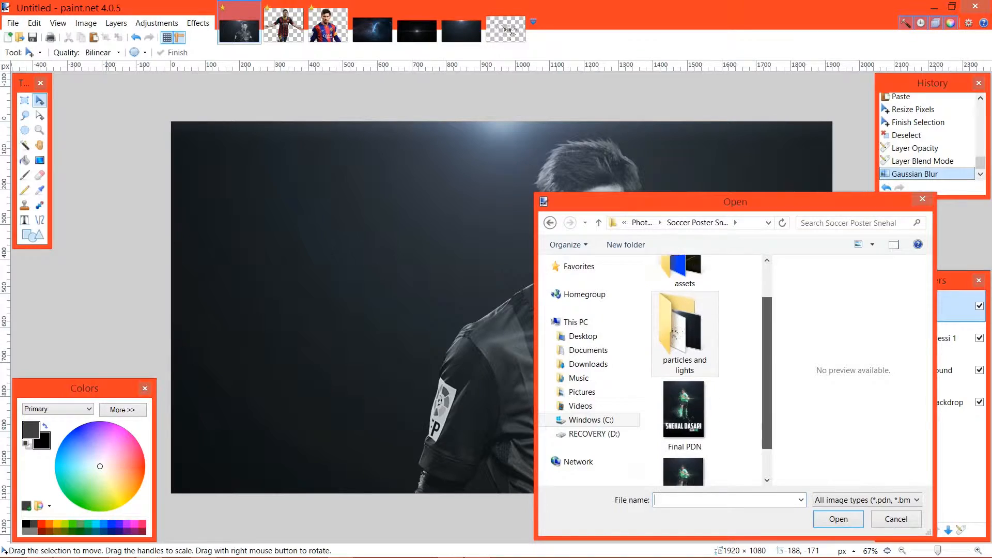
left_click(643, 223)
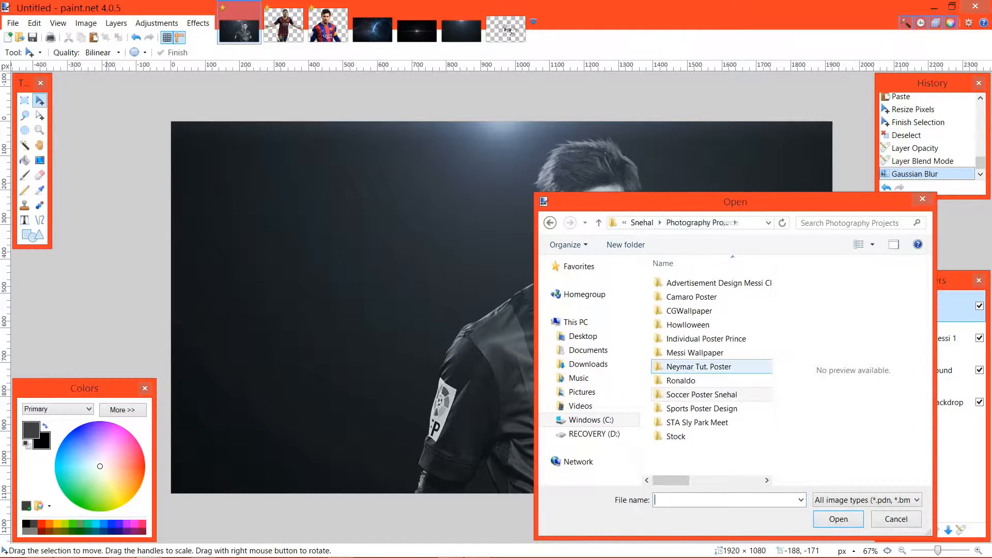
double_click(692, 323)
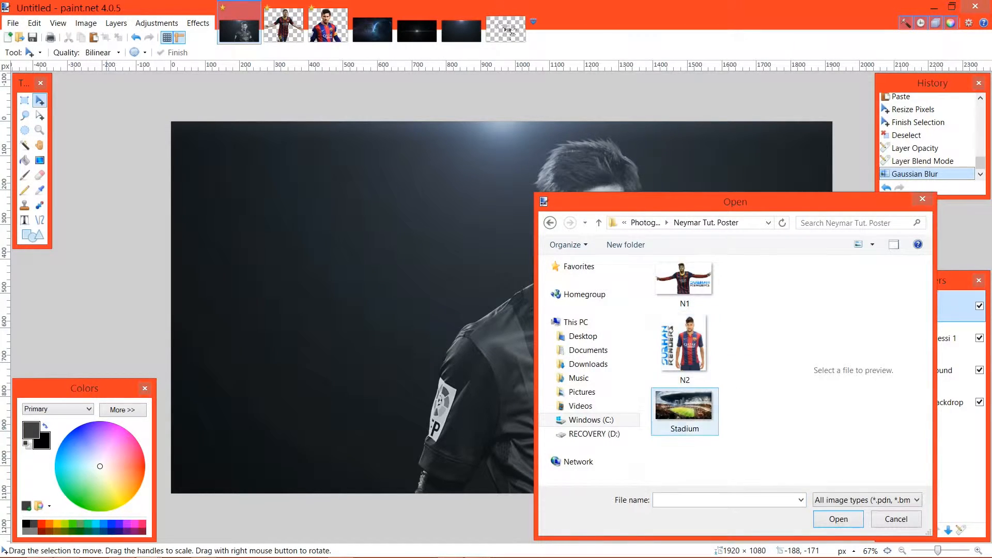
double_click(684, 407)
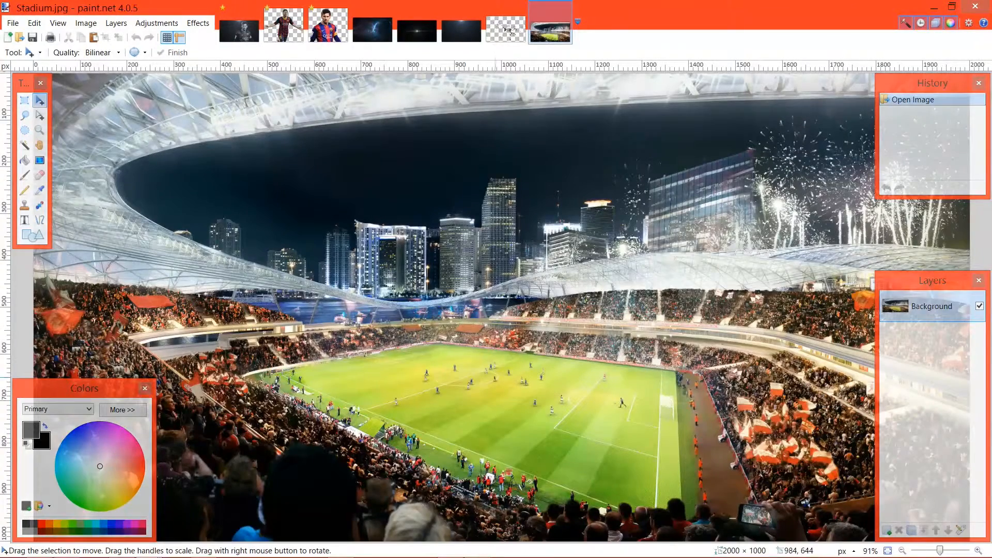
Add a new layer named "Stadium" between Main Messi 1 and Background in the untitled composition.
left_click(239, 30)
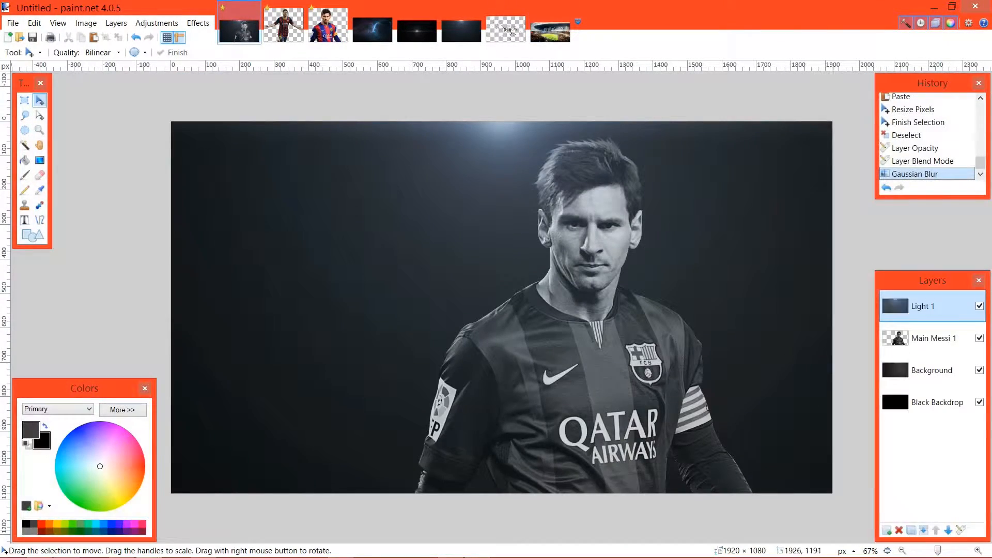
left_click(886, 531)
left_click_drag(924, 306, 923, 370)
double_click(924, 370)
type("Stadium")
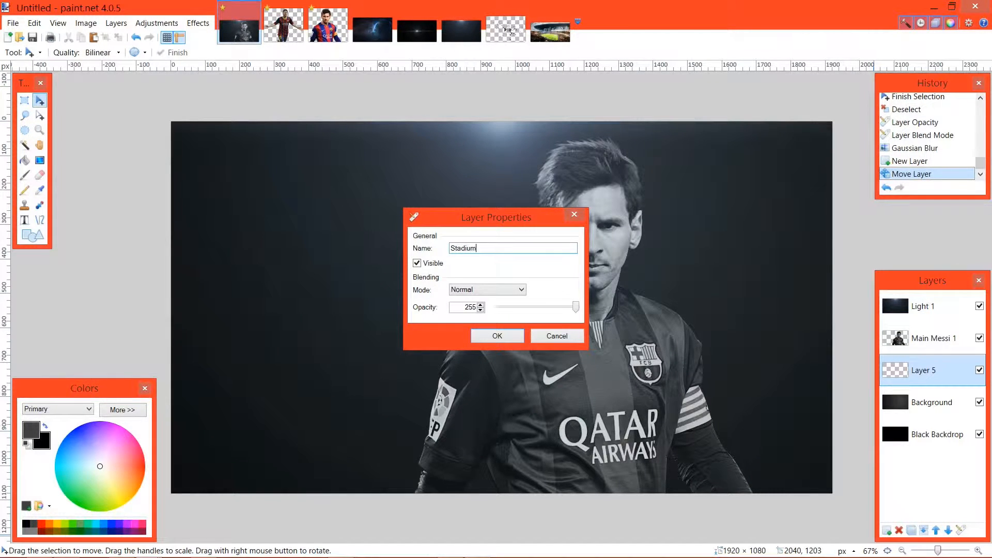
key("Return")
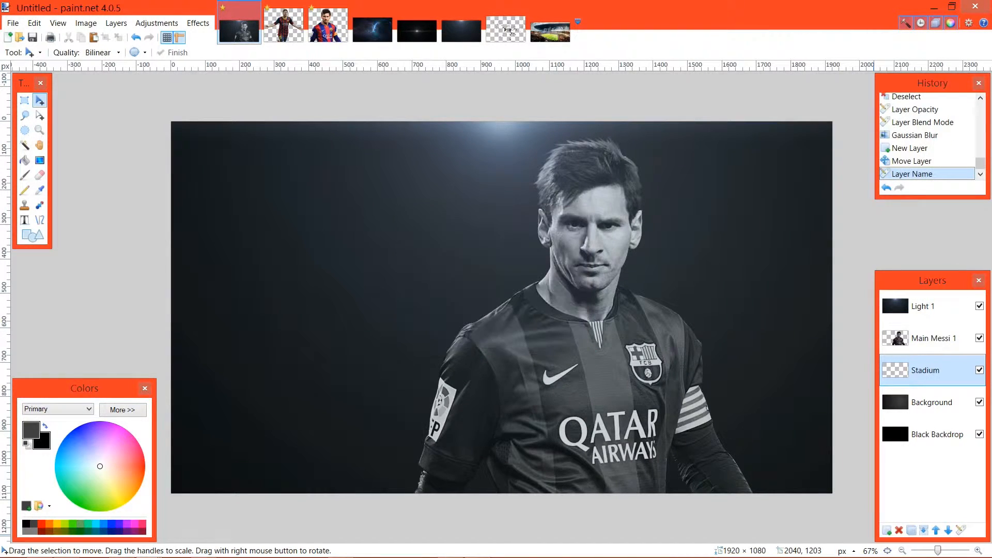
Paste the stadium image into the Stadium layer, enlarge it to about 2454 × 1227 to cover the canvas, and deselect it.
key("ctrl+v")
left_click(438, 370)
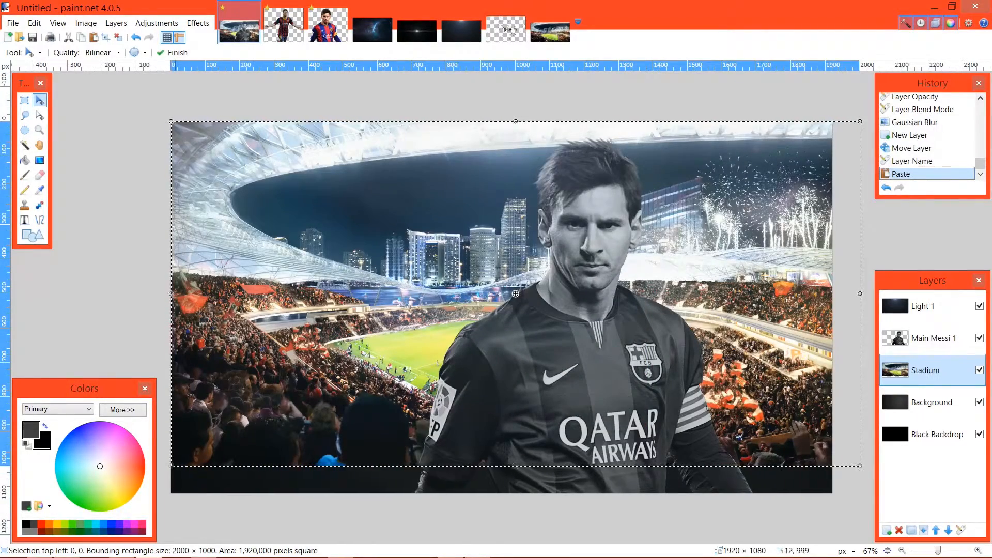
left_click_drag(173, 466, 16, 555)
left_click_drag(366, 303, 339, 295)
left_click(105, 38)
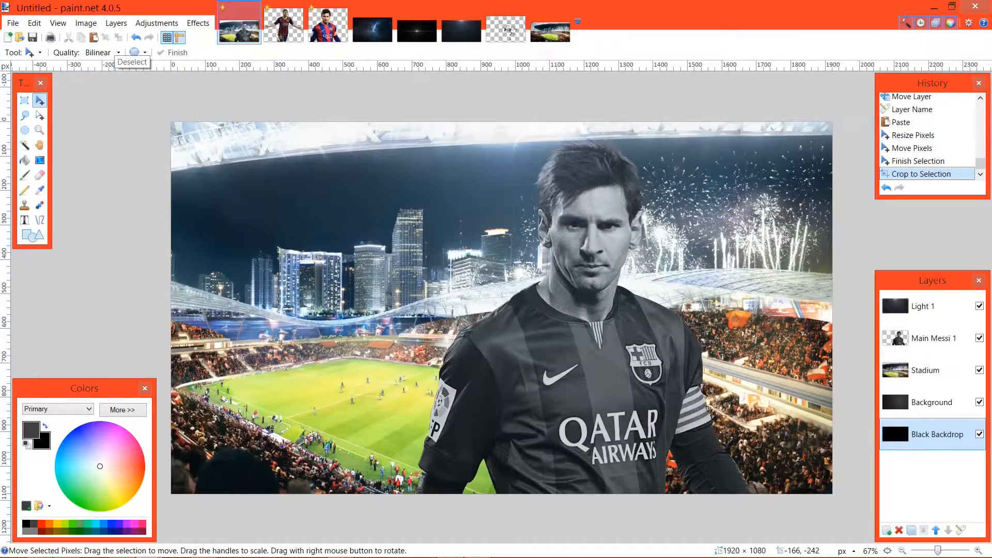
left_click(136, 37)
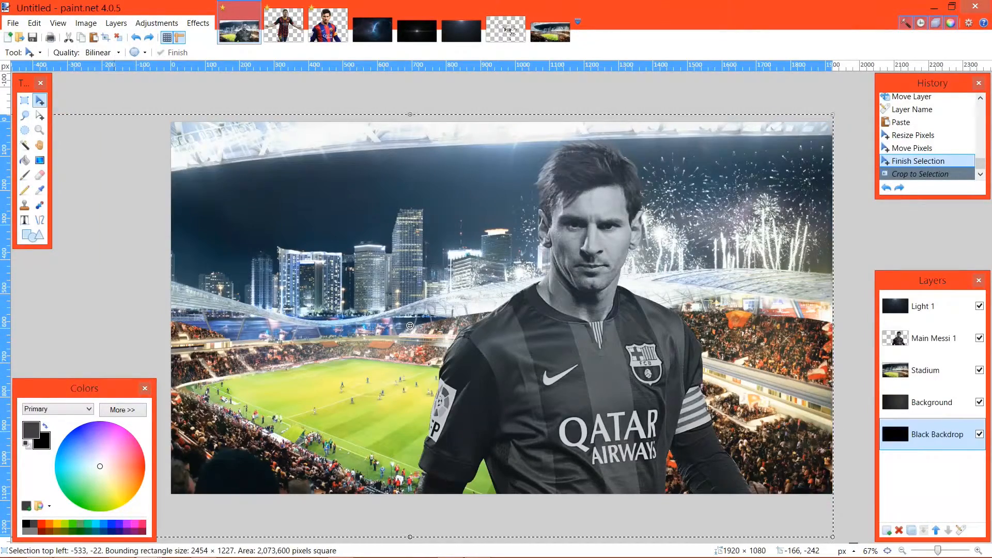
key("ctrl+d")
left_click(198, 23)
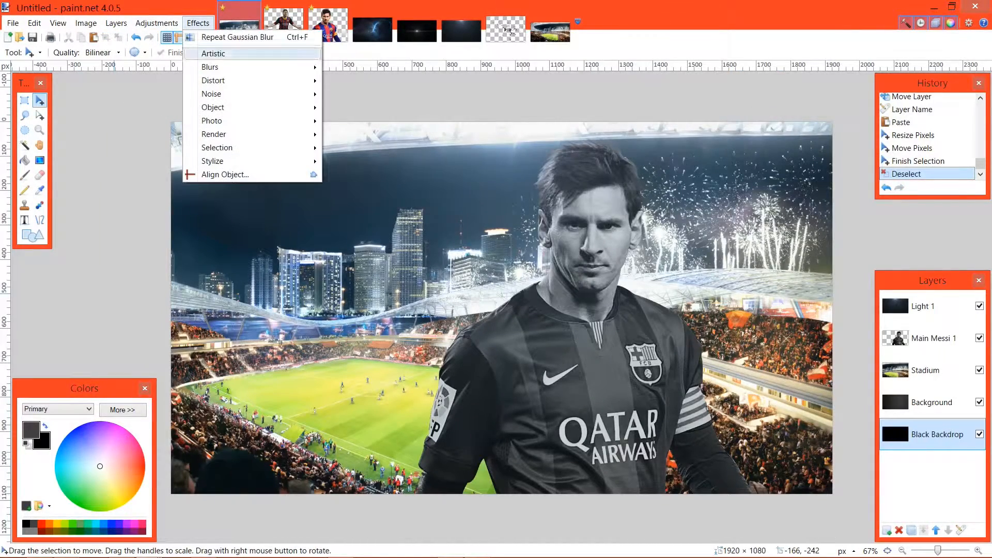
mouse_move(233, 66)
left_click(357, 81)
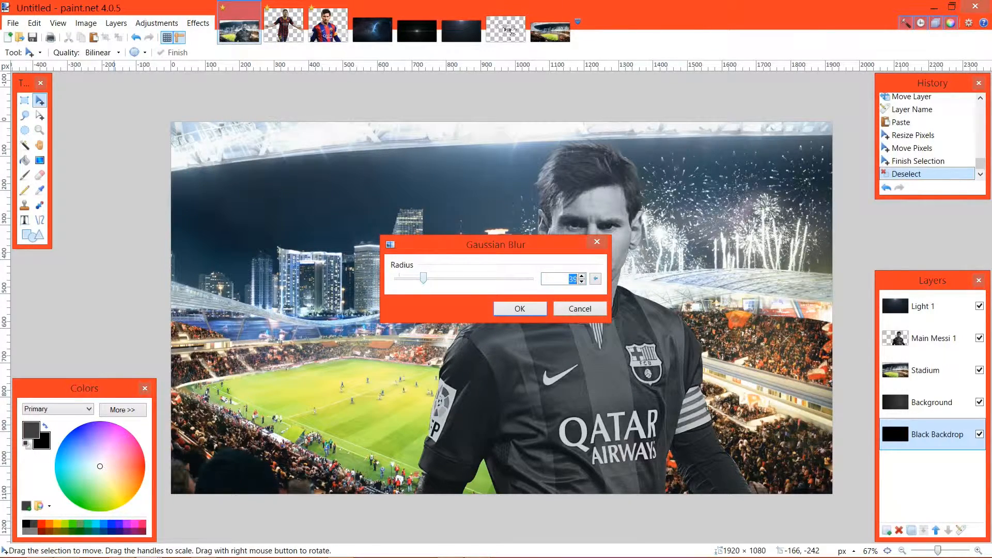
key("Escape")
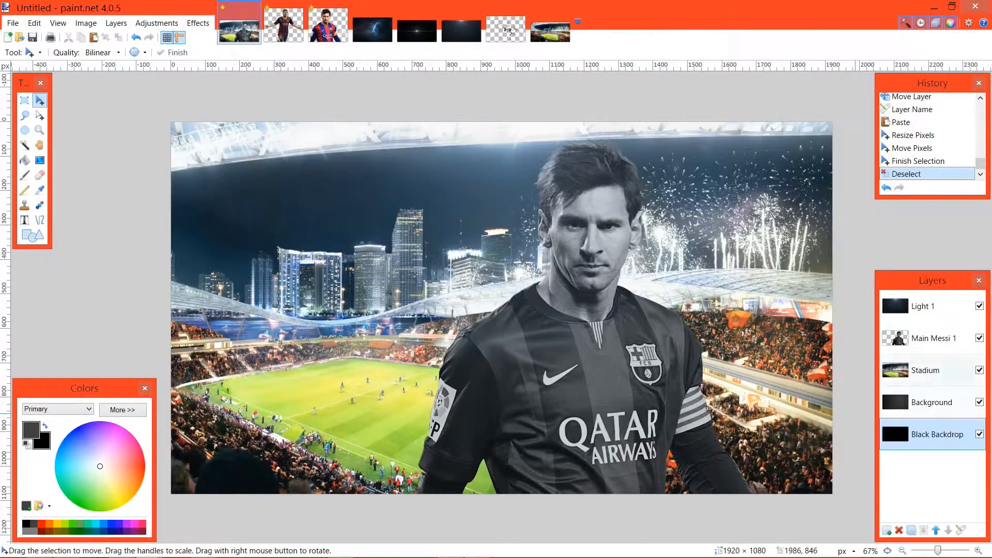
Apply a Gaussian Blur with a radius of 11 to the Stadium layer.
left_click(925, 370)
left_click(198, 23)
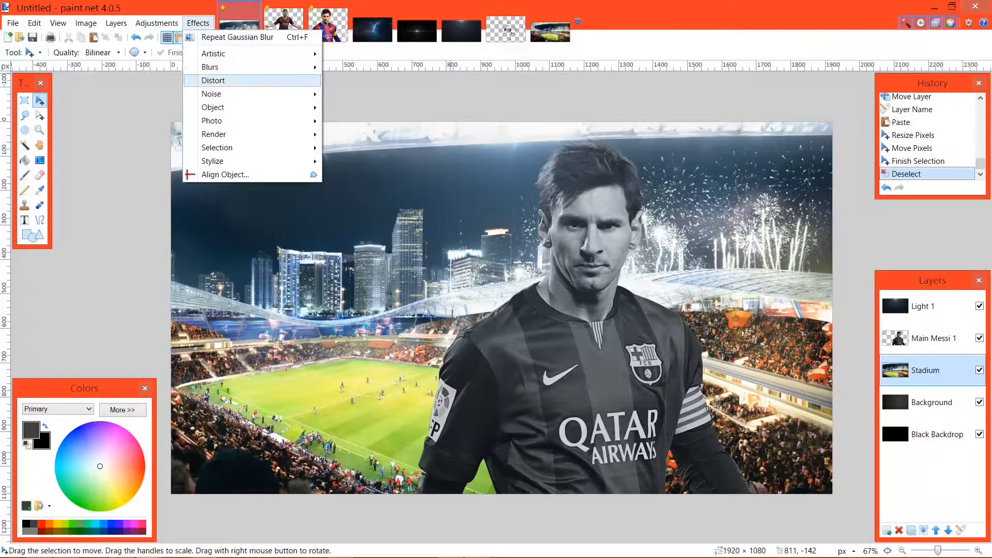
mouse_move(233, 67)
left_click(365, 82)
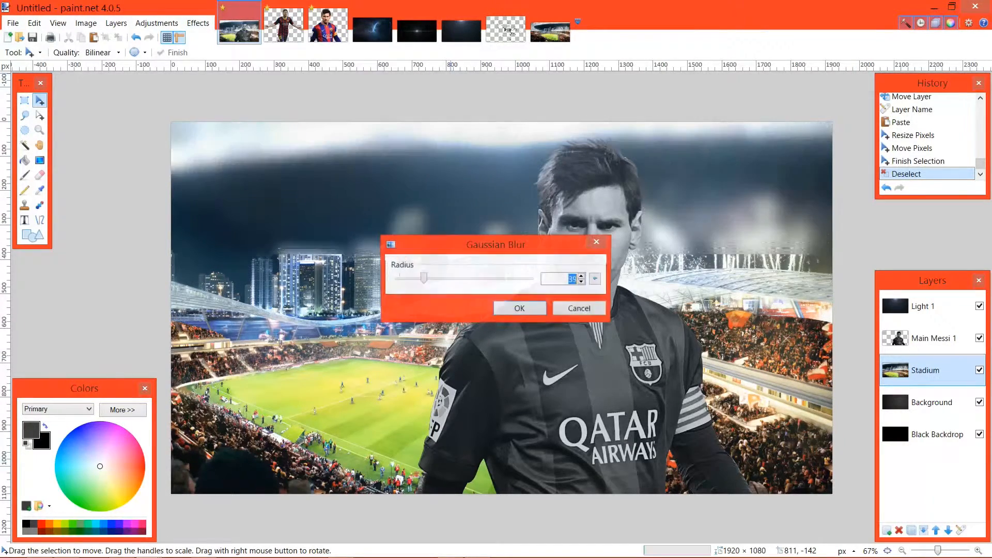
left_click_drag(459, 242, 70, 84)
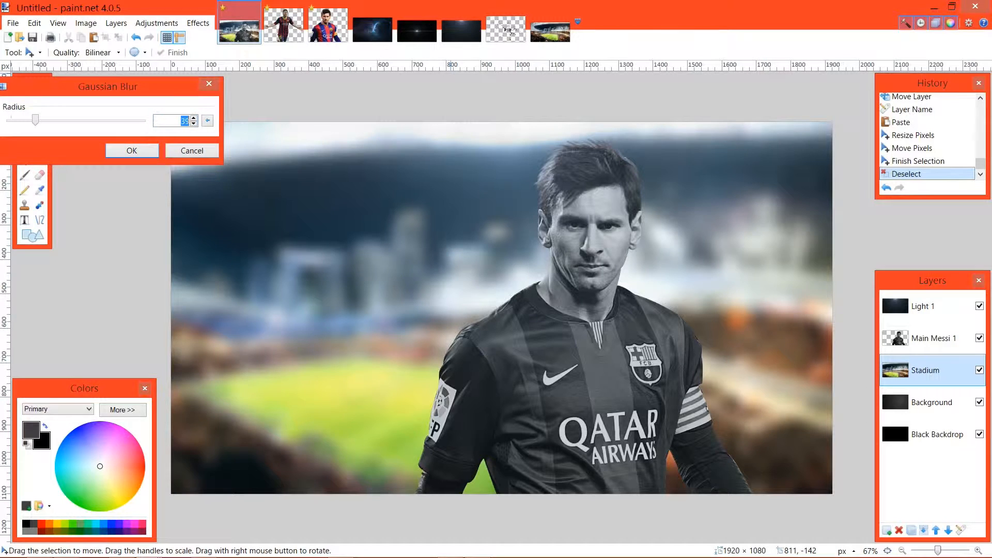
key("Down")
key("Down")
key("Down")
key("Down")
key("Down")
key("Down")
key("Down")
key("Down")
key("Down")
key("Down")
key("Down")
key("Down")
key("Down")
key("Down")
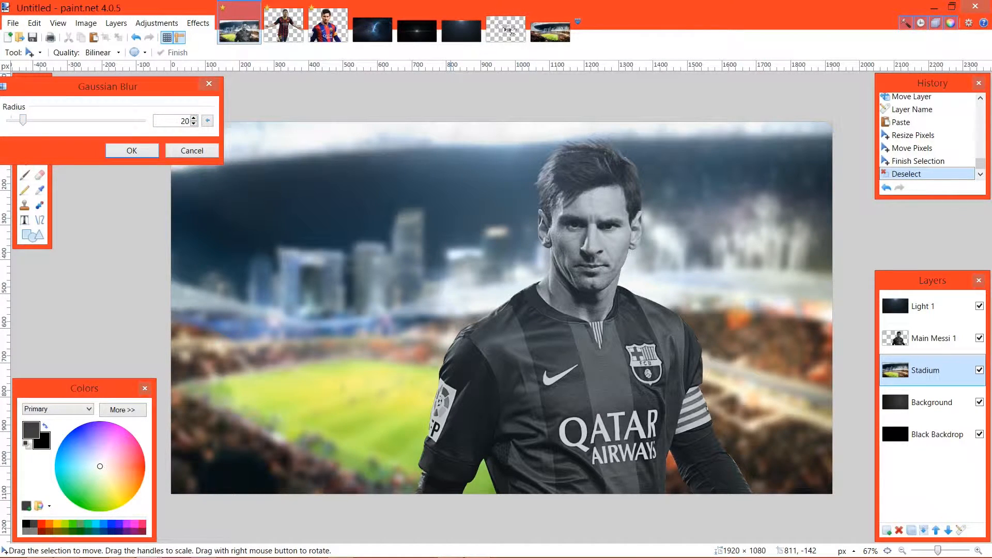
left_click_drag(70, 84, 172, 71)
key("Down")
key("Down")
key("Down")
key("Down")
key("Down")
key("Down")
key("Down")
key("Down")
key("Down")
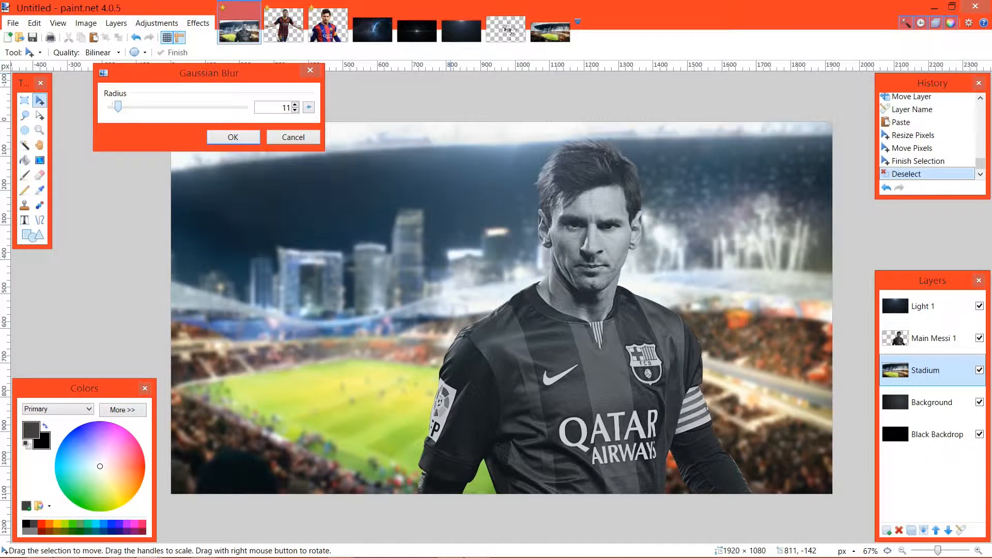
key("Return")
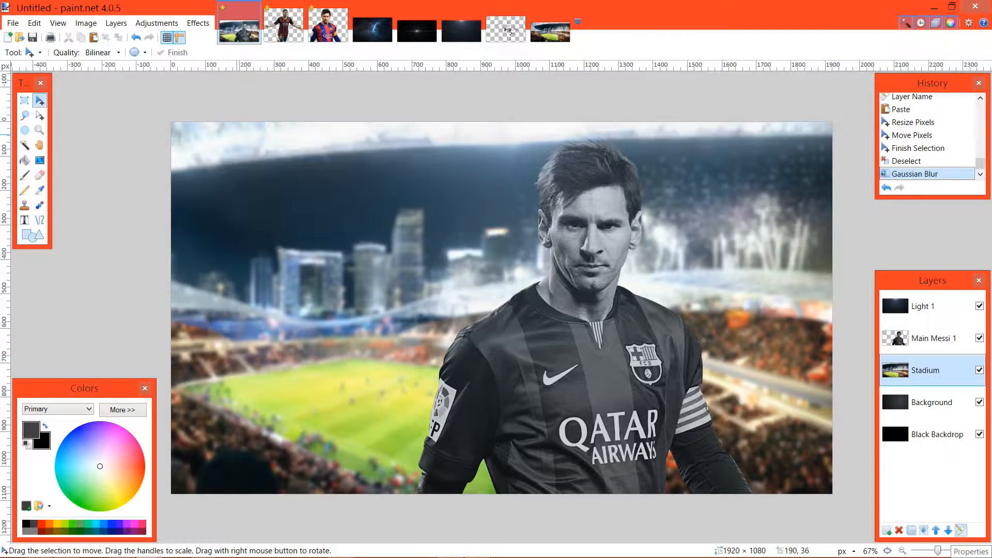
Set the Stadium layer's opacity to 75.
left_click(961, 529)
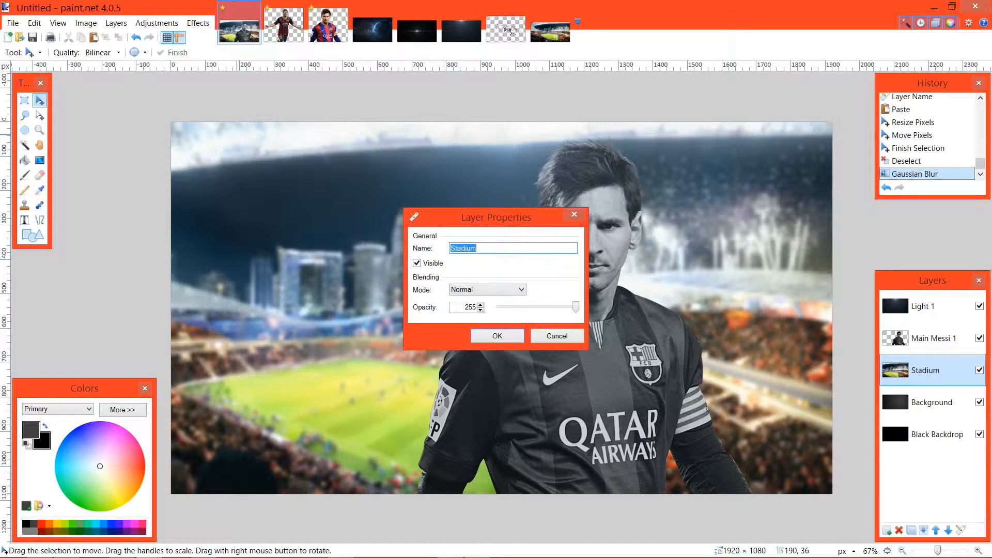
left_click_drag(575, 307, 522, 307)
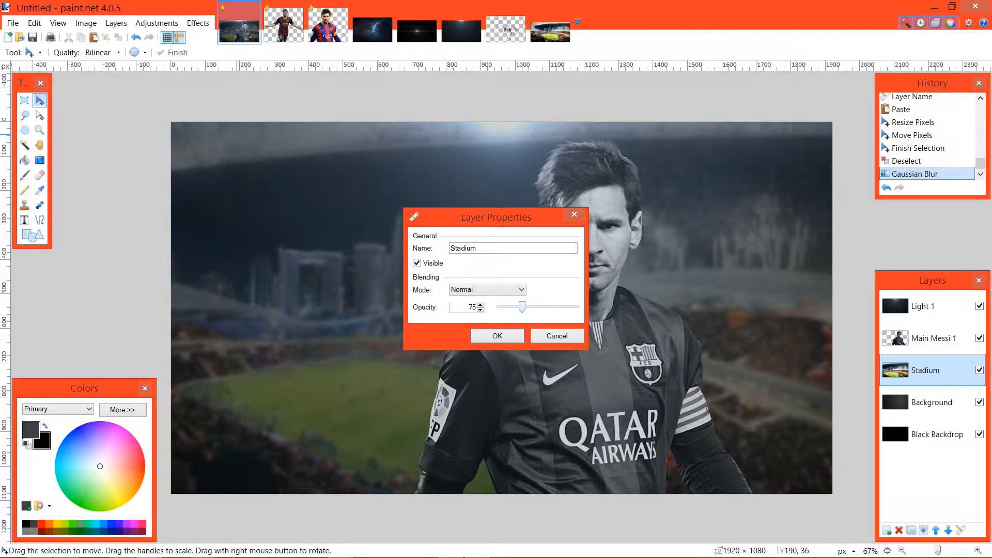
left_click(497, 336)
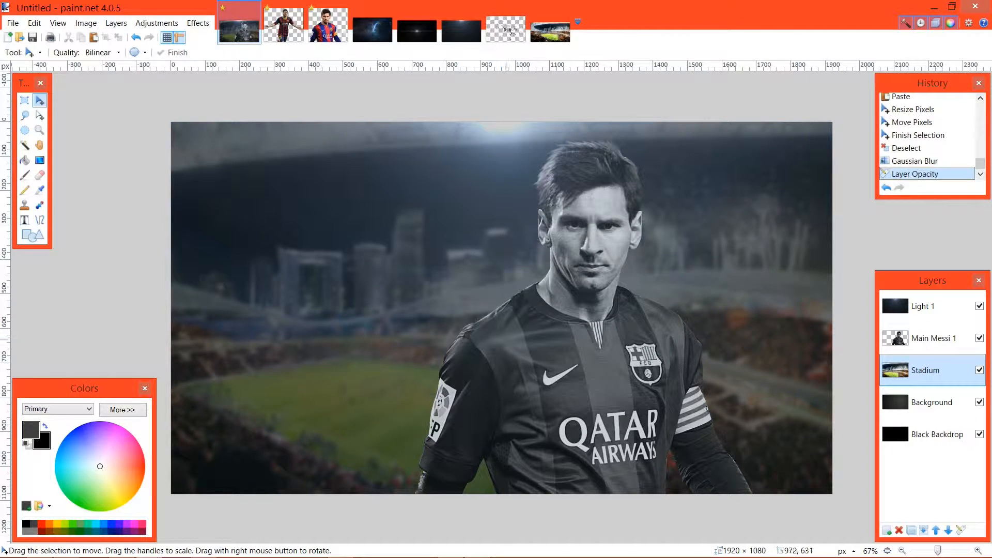
Partly desaturate the Stadium layer and darken it with a lightness of -25 using Hue / Saturation.
left_click(157, 22)
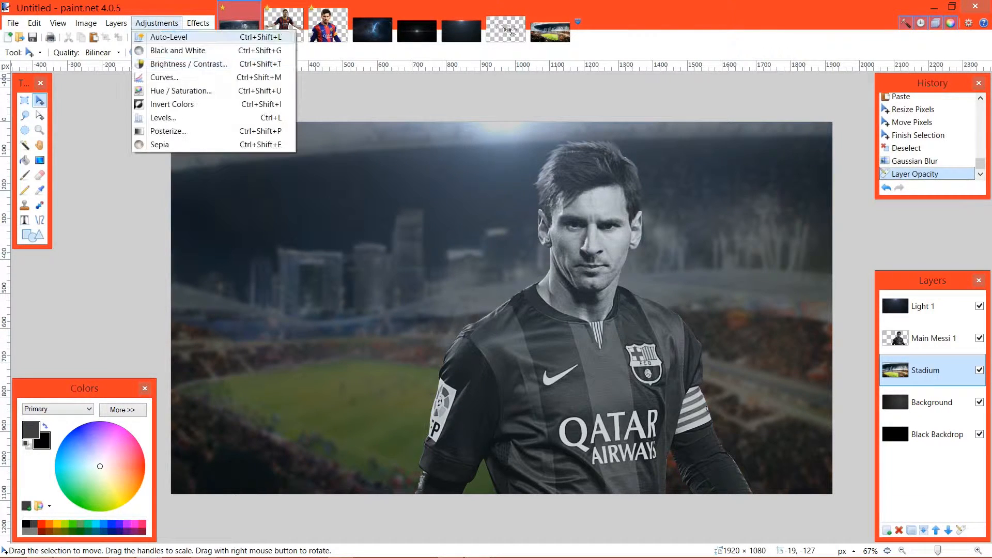
left_click(165, 91)
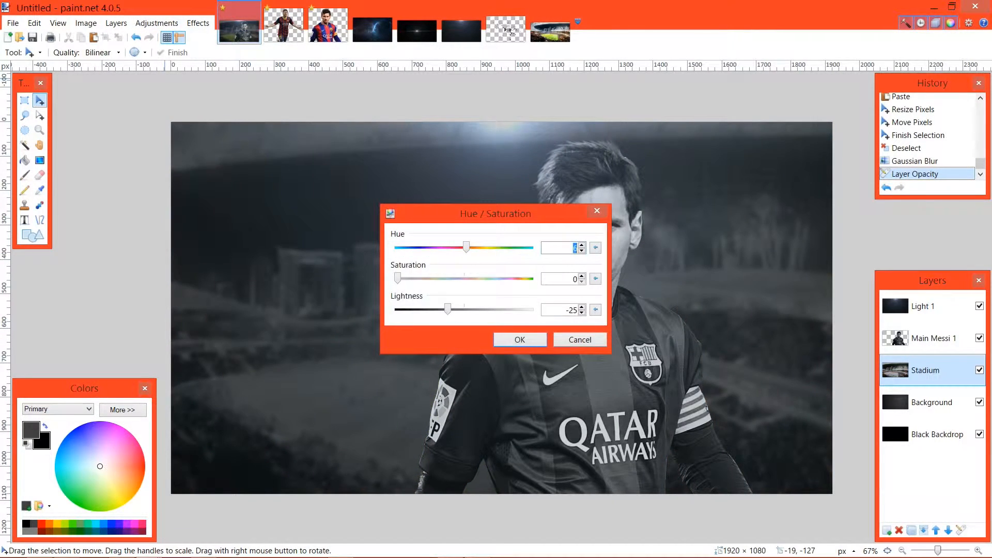
left_click_drag(398, 278, 422, 279)
key("Return")
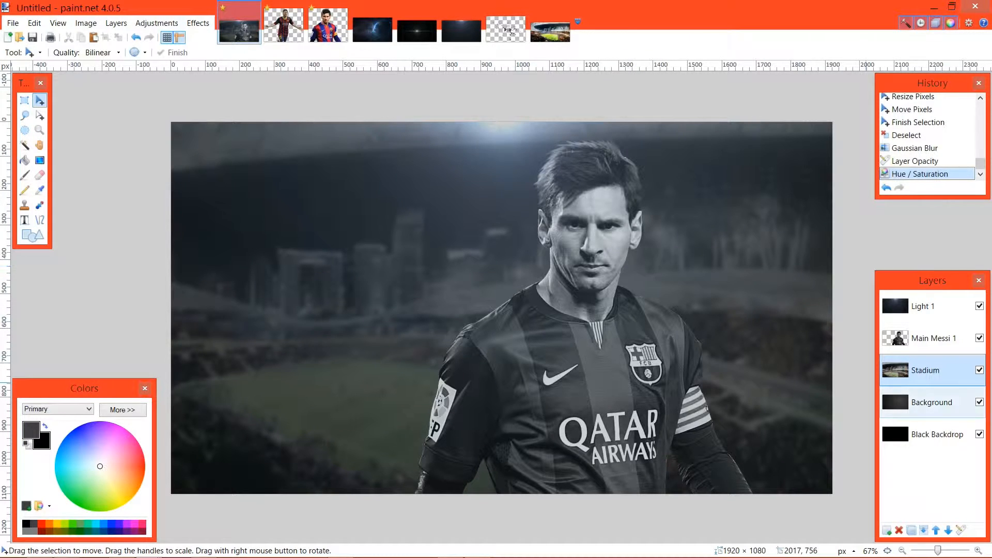
Add a new layer named "Glows 1" directly above the Main Messi 1 layer.
left_click(932, 338)
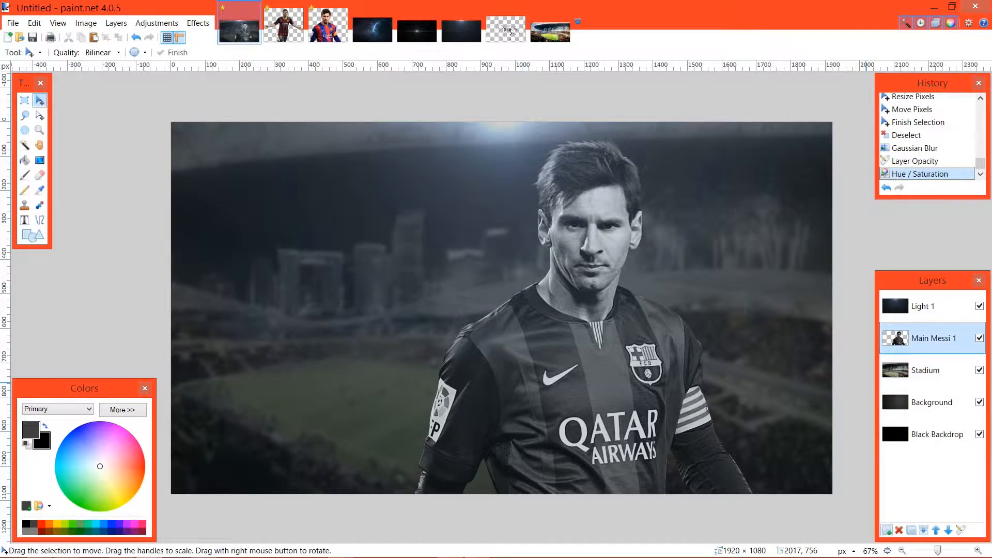
key("ctrl+shift+n")
key("F4")
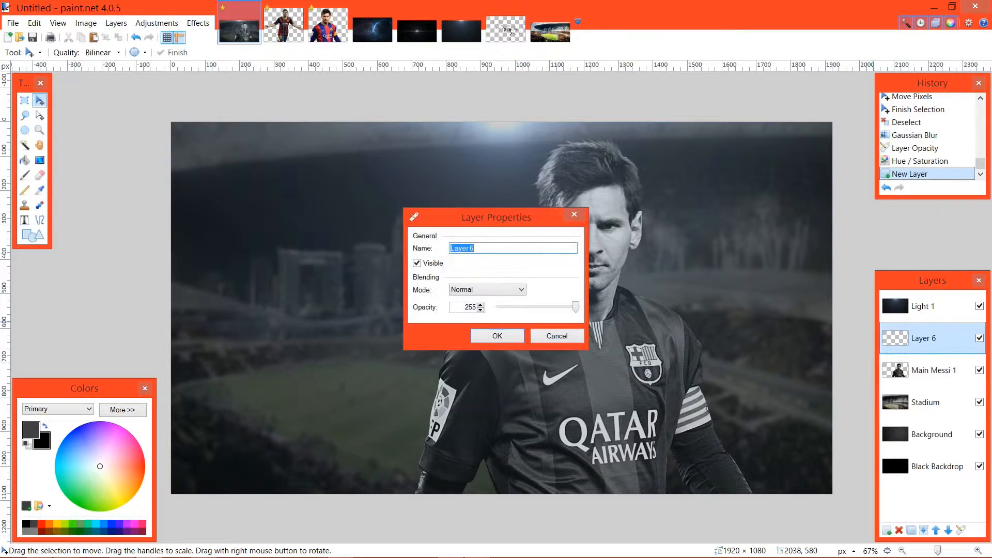
type("Llows 1")
key("Return")
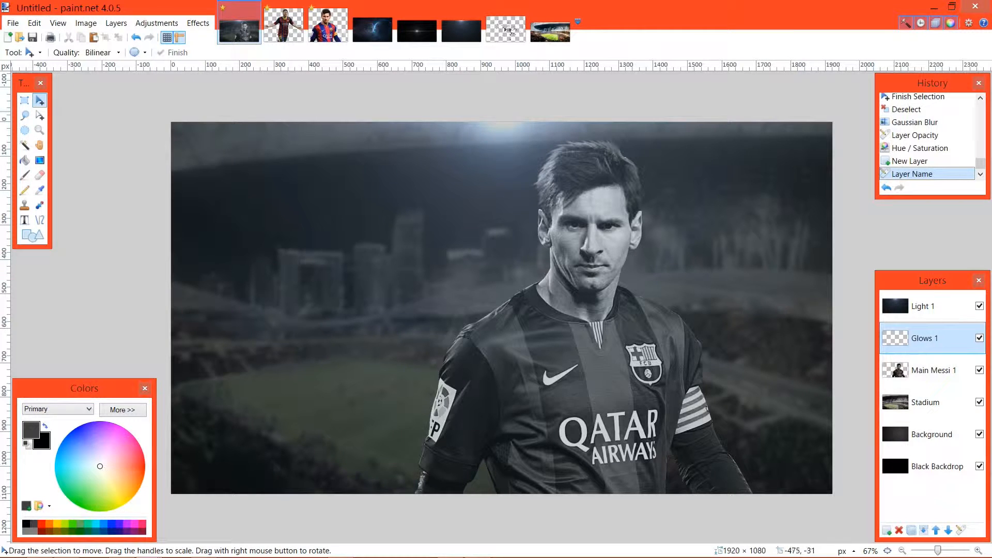
Set the Glows 1 layer's blending mode to Color Dodge, and try a gray Paintbrush stroke over the player, then undo it.
left_click(24, 176)
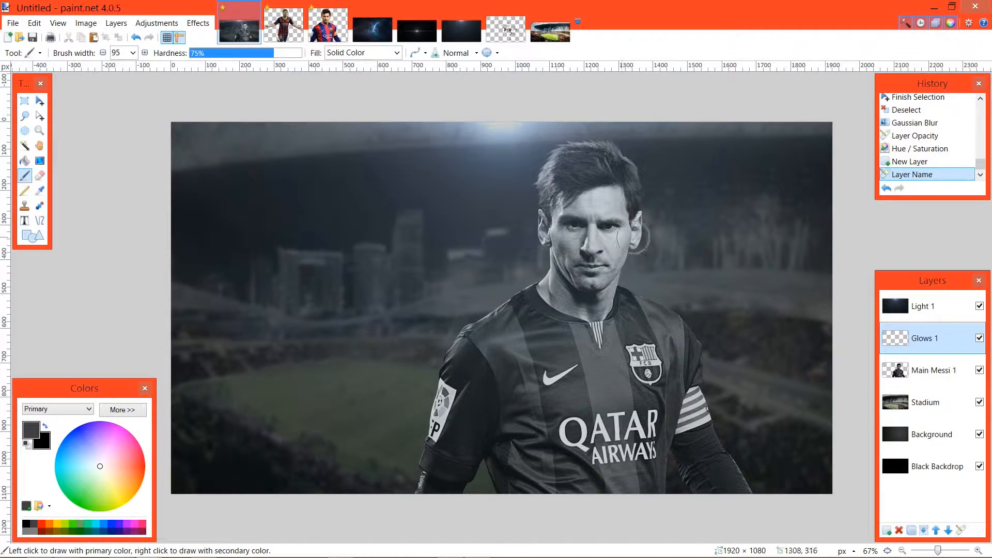
double_click(868, 326)
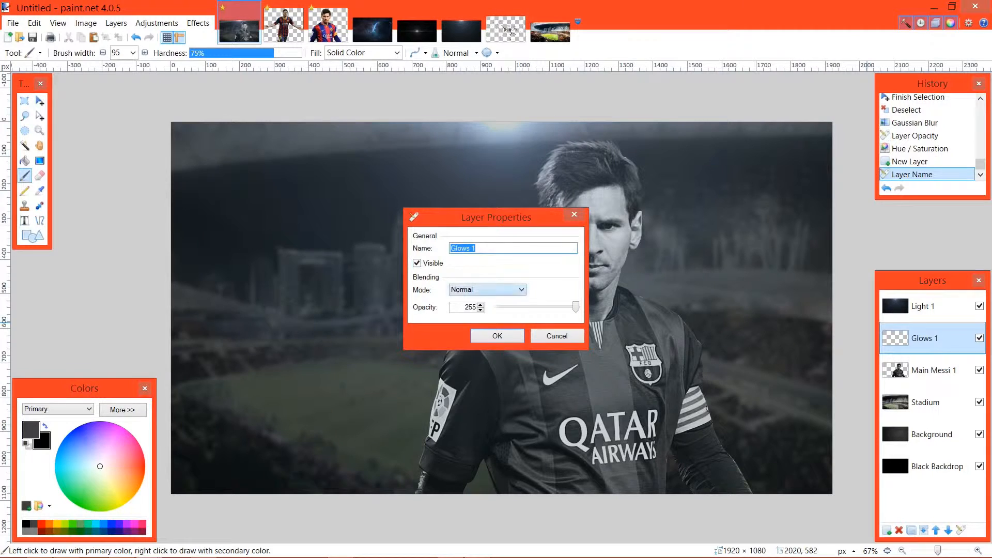
left_click(487, 290)
left_click(469, 336)
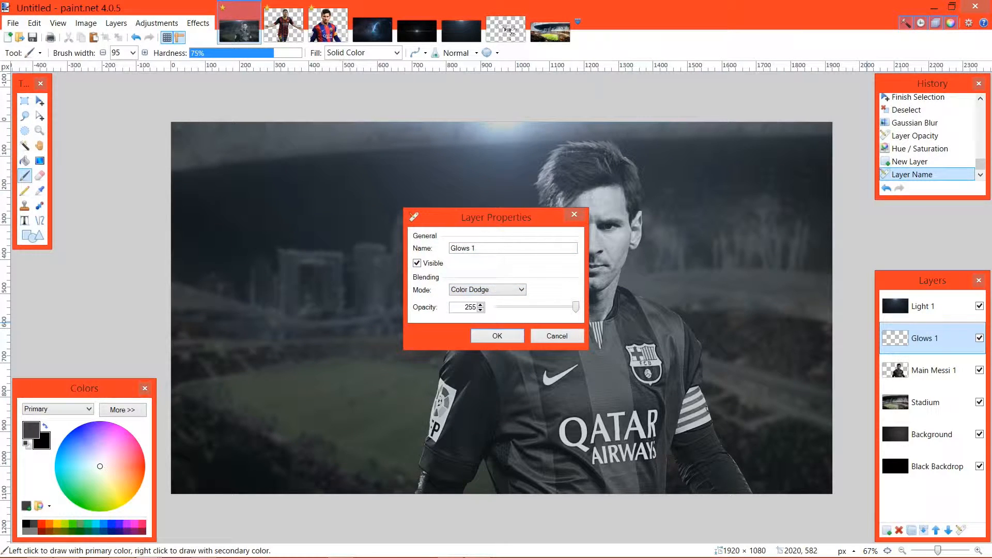
left_click(497, 336)
mouse_move(561, 235)
left_mouse_down()
mouse_move(605, 274)
mouse_move(607, 191)
mouse_move(626, 274)
mouse_move(563, 346)
mouse_move(615, 393)
mouse_move(540, 408)
mouse_move(516, 372)
mouse_move(515, 327)
left_mouse_up()
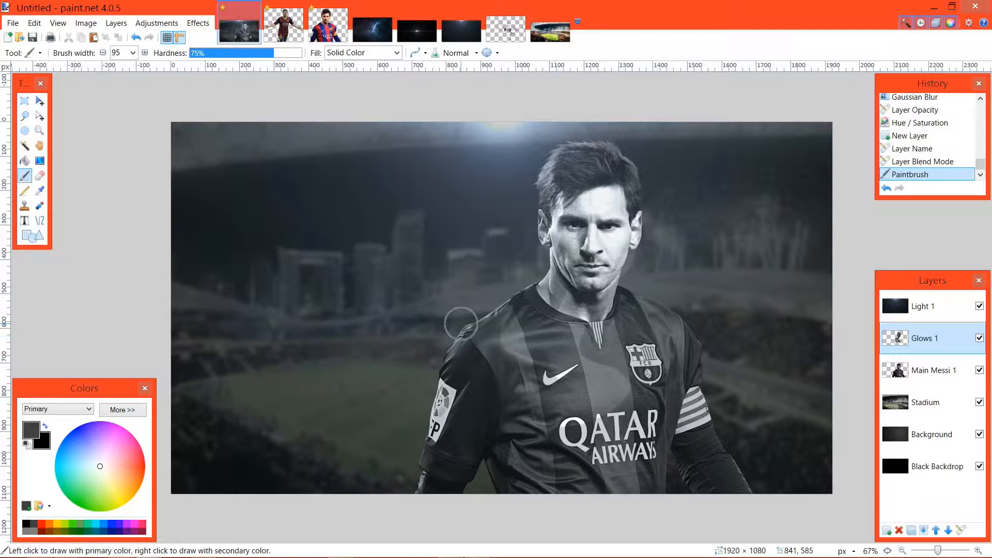
key("ctrl+z")
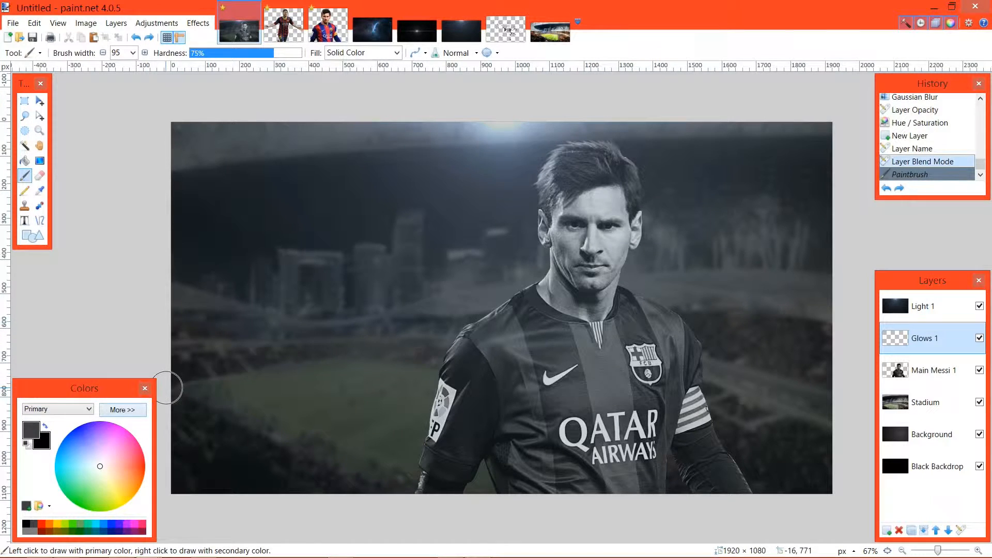
Change the primary color to a bright cyan-blue with saturation 100 and value 100.
left_click(122, 410)
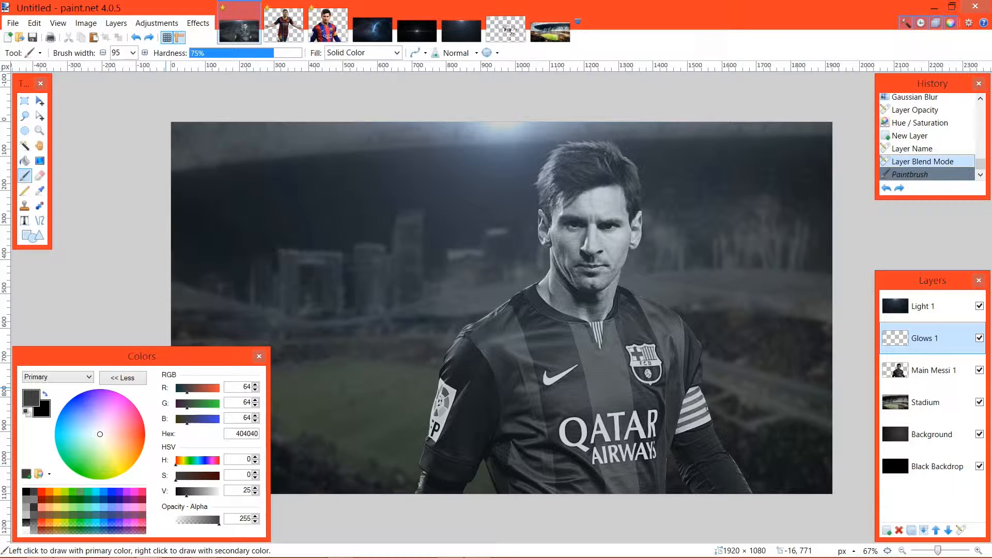
left_click_drag(184, 460, 219, 475)
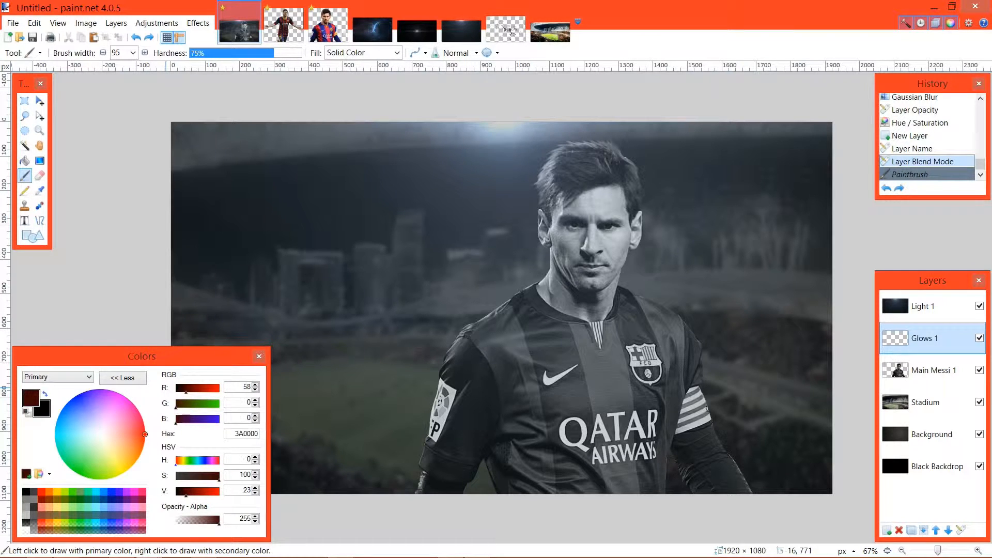
left_click_drag(186, 491, 219, 491)
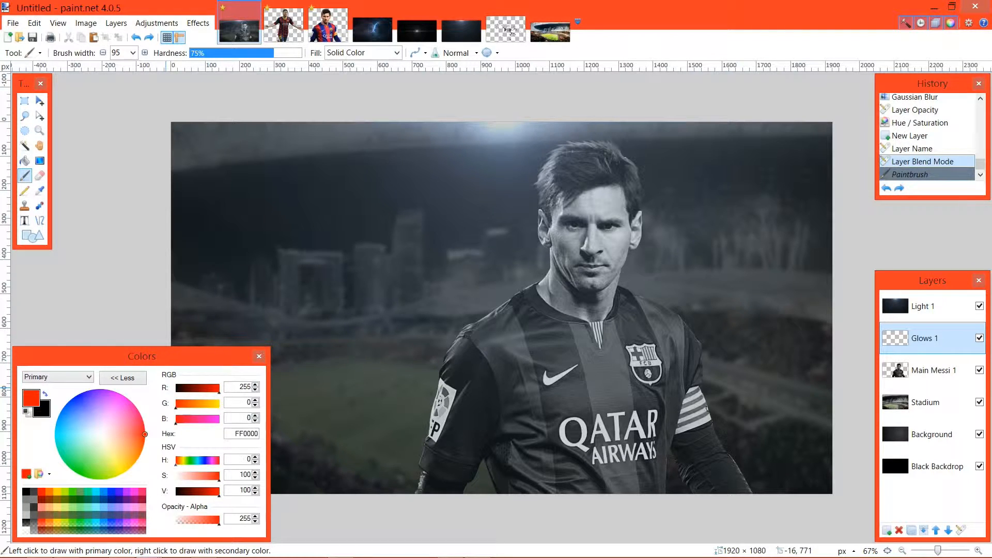
left_click_drag(176, 460, 198, 460)
left_click(122, 378)
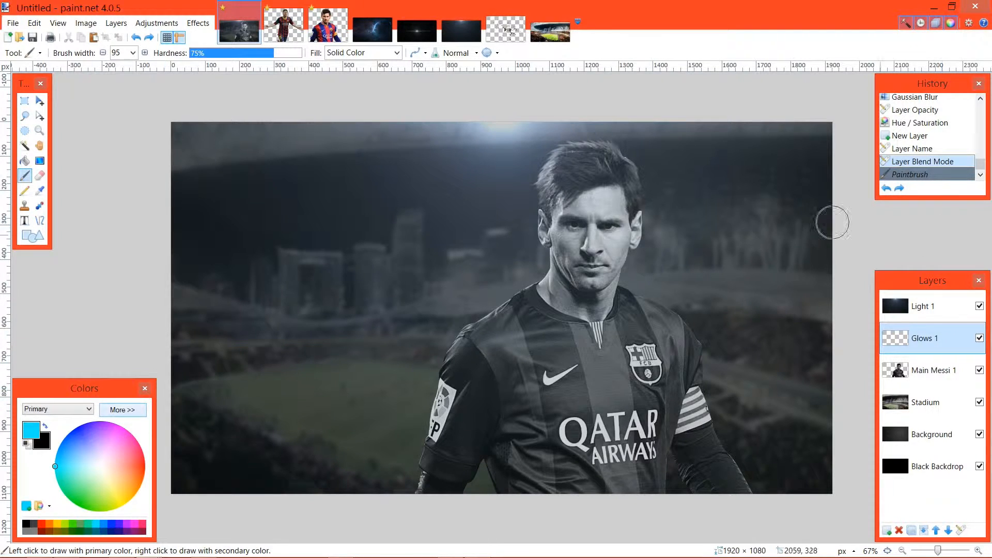
left_click_drag(618, 215, 614, 217)
mouse_move(597, 256)
left_mouse_down()
mouse_move(600, 331)
mouse_move(574, 348)
left_mouse_up()
key("ctrl+z")
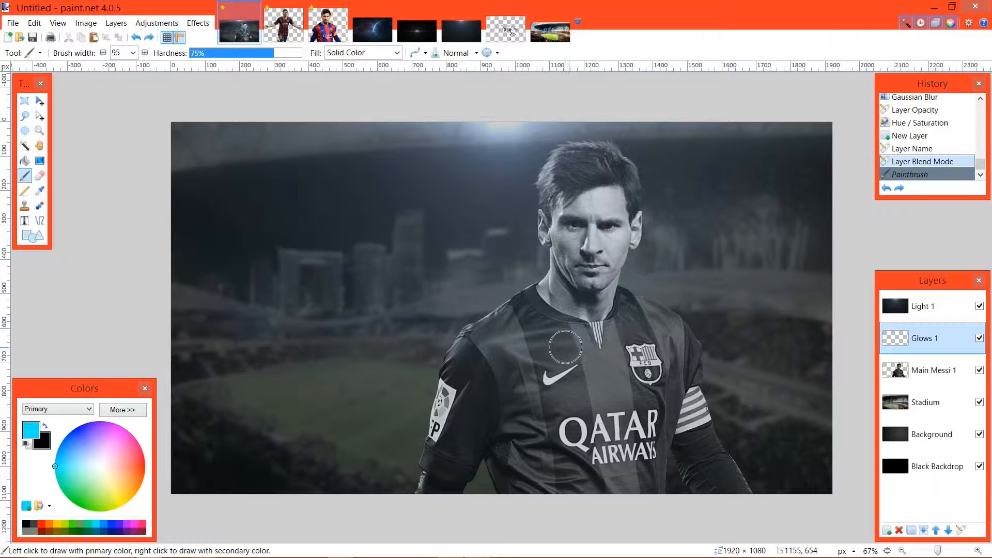
Set the Paintbrush hardness to 0%.
left_click_drag(243, 52, 189, 53)
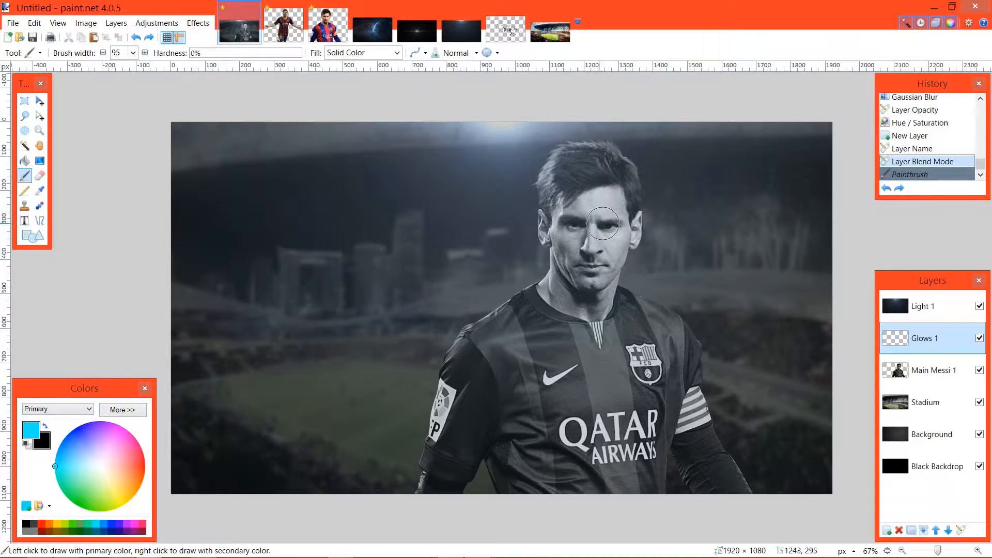
left_click_drag(594, 217, 615, 239)
key("ctrl+z")
left_click(595, 148)
left_click(575, 151)
left_click(563, 156)
left_click(557, 167)
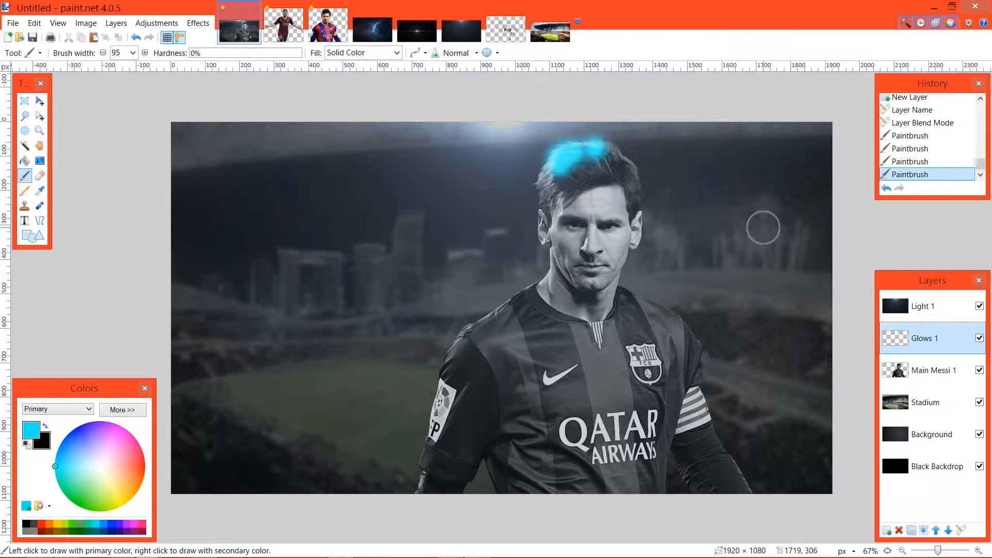
key("ctrl+z")
key("ctrl+z")
key("ctrl+z")
key("ctrl+z")
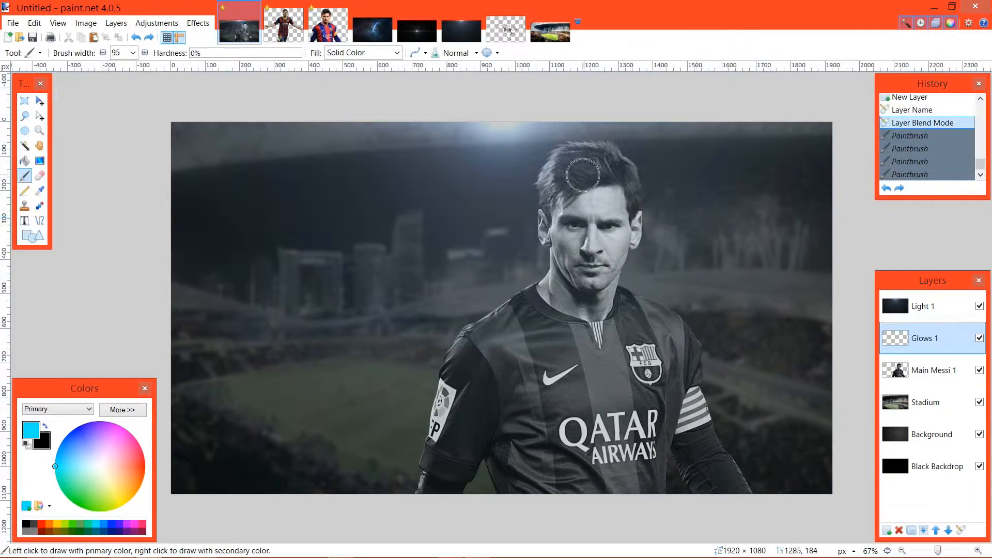
Set the brush width to 10 and turn off the pixel grid for close-up painting on the player's hair.
left_click(133, 53)
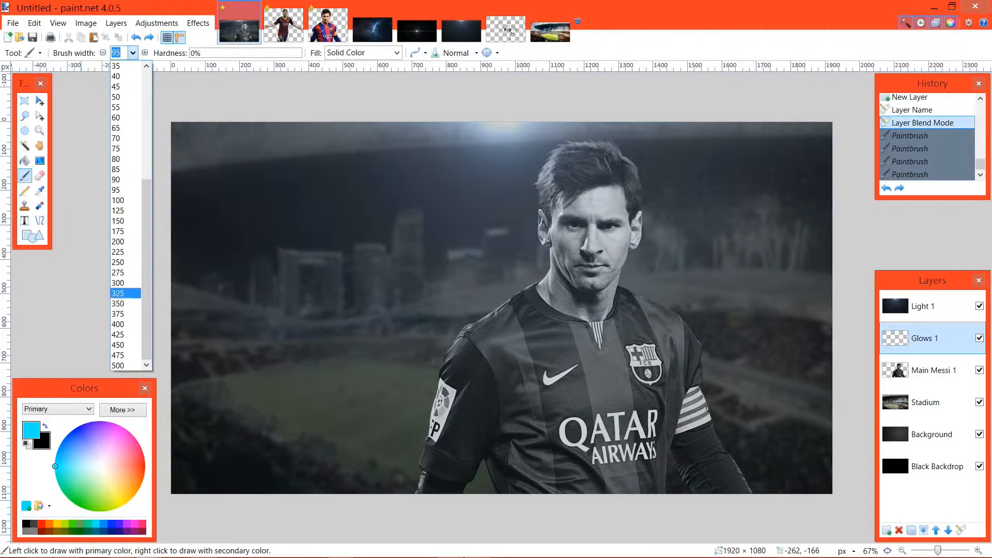
scroll(126, 217, "up", 6)
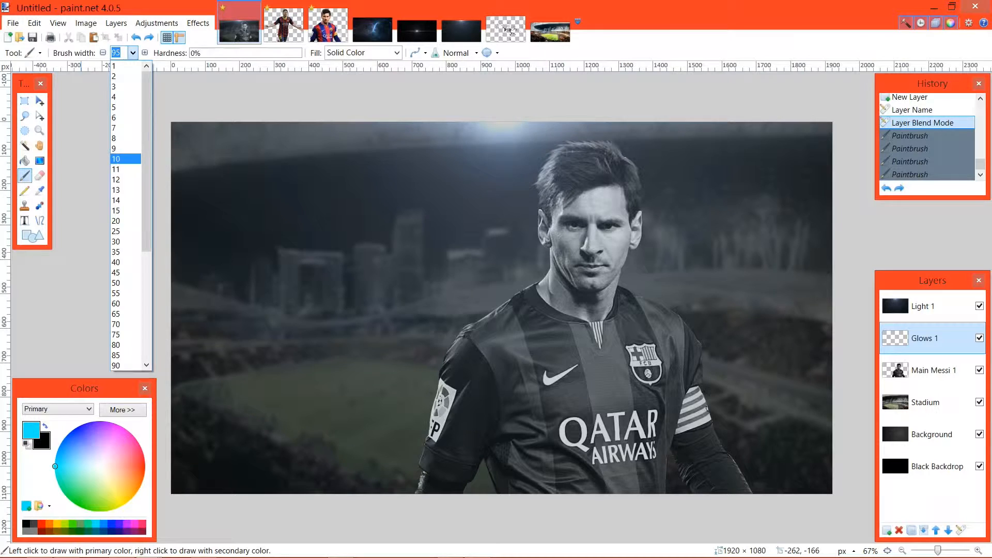
left_click(124, 158)
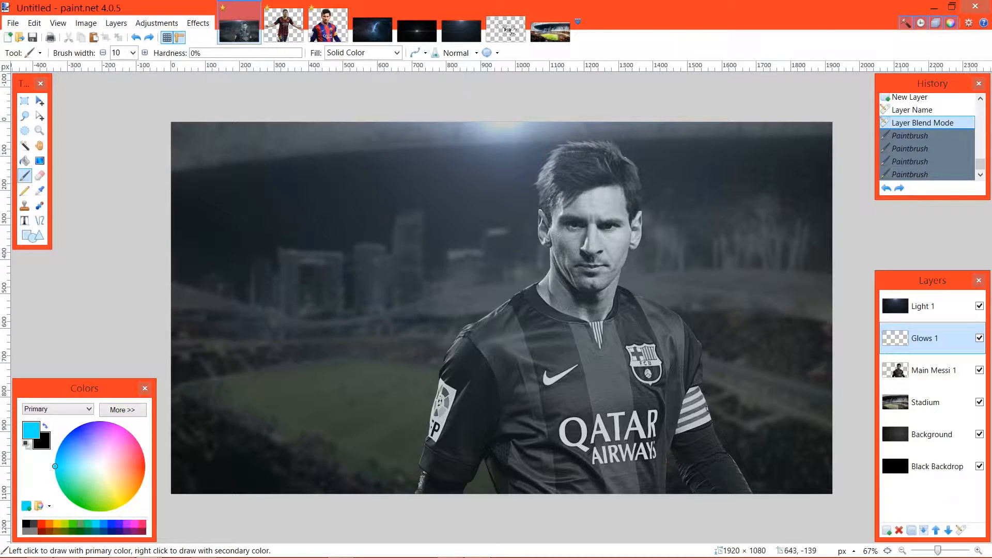
key("ctrl+plus")
key("ctrl+plus")
key("ctrl+plus")
left_click_drag(584, 117, 313, 433)
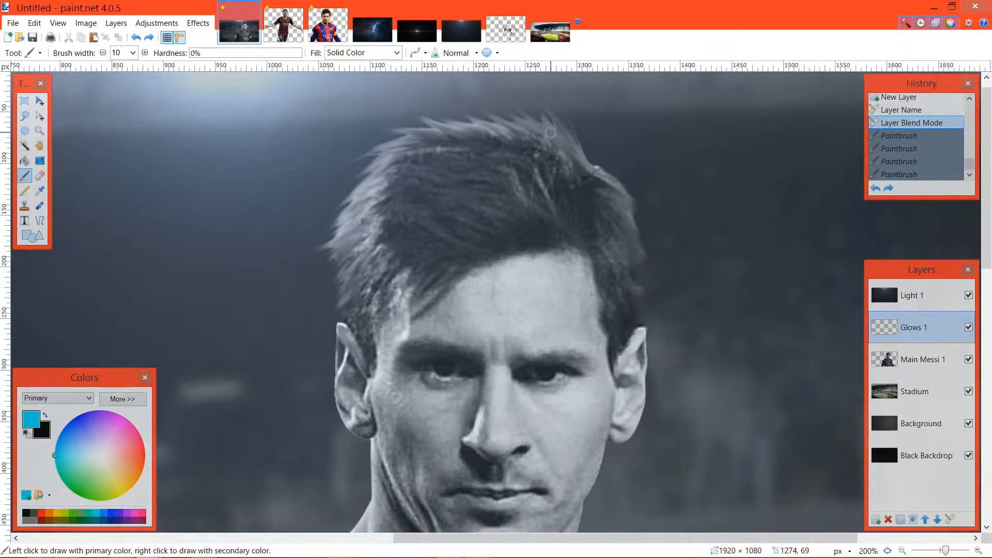
key("ctrl+plus")
key("ctrl+plus")
key("ctrl+plus")
key("ctrl+plus")
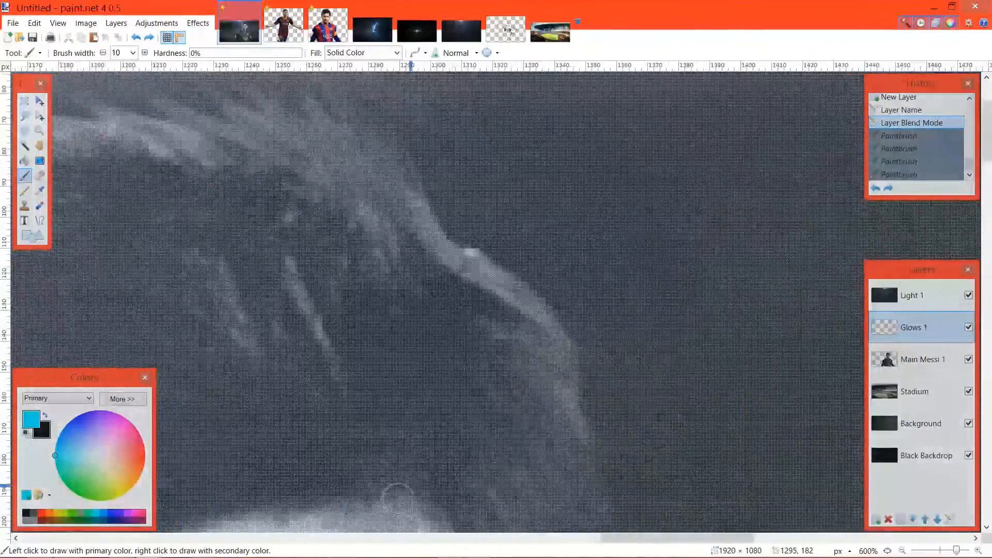
scroll(396, 498, "up", 2)
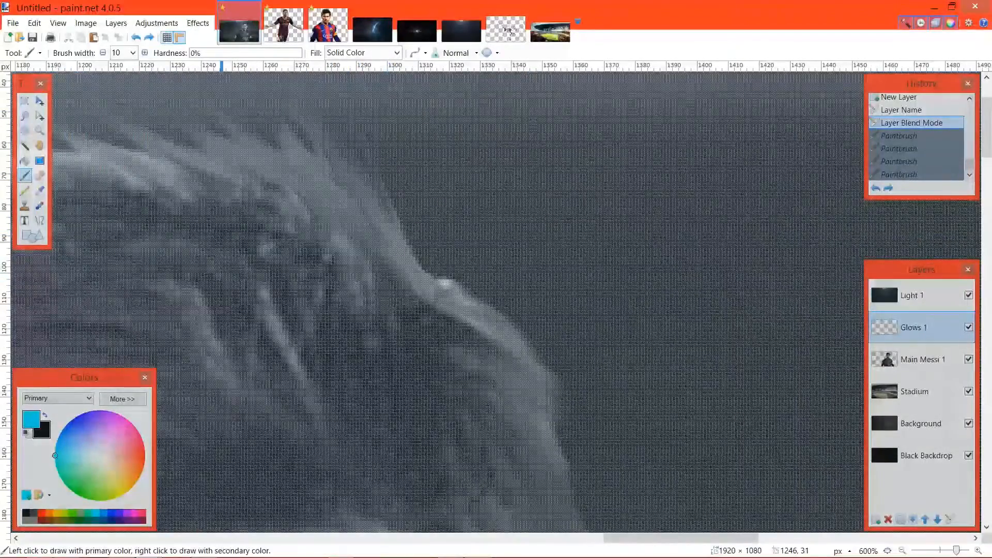
left_click(167, 37)
Paint overlapping cyan strokes along the top edge of the player's hair, from the notch on its right side toward the upper left.
left_click(415, 267)
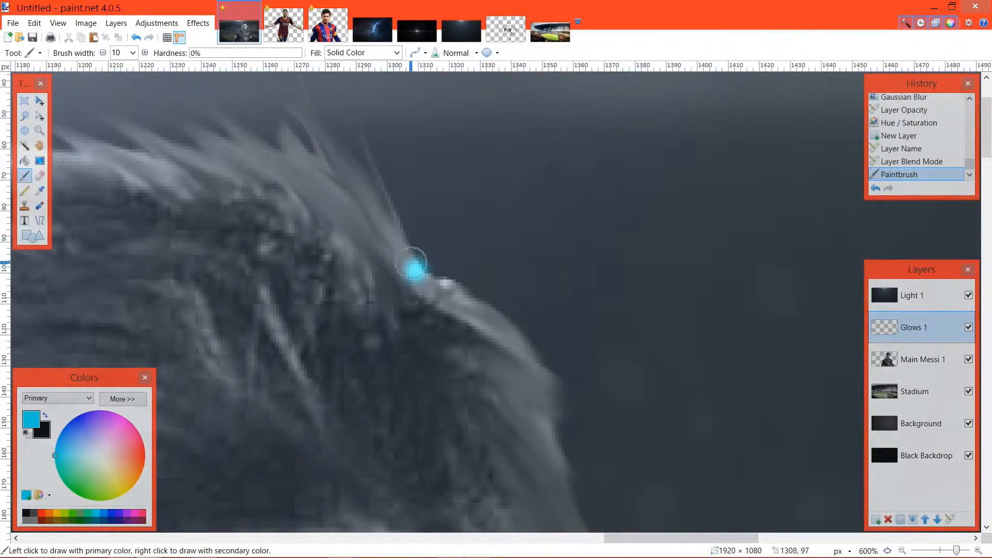
left_click_drag(408, 257, 369, 143)
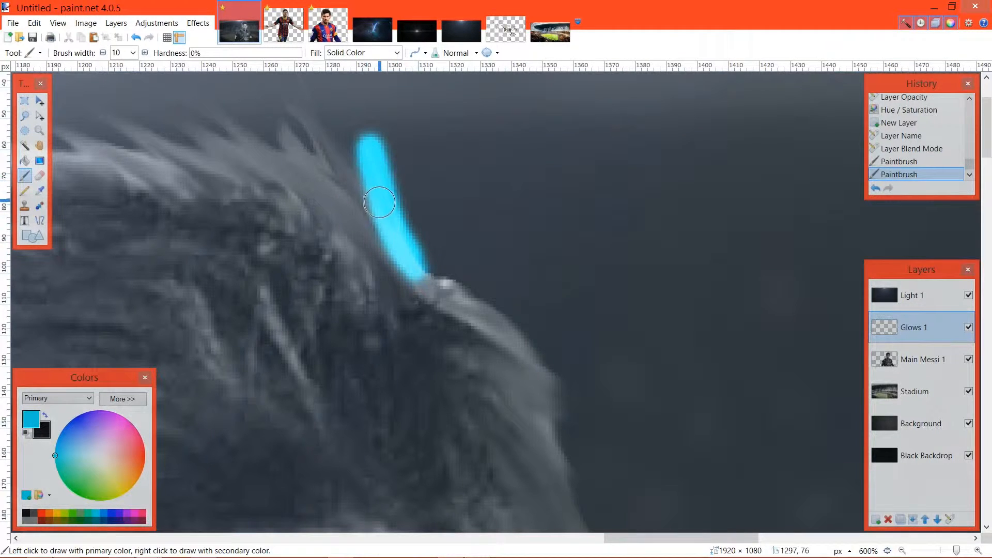
left_click_drag(382, 217, 308, 117)
mouse_move(340, 178)
left_mouse_down()
mouse_move(341, 190)
mouse_move(286, 133)
left_mouse_up()
mouse_move(263, 197)
left_mouse_down()
mouse_move(491, 240)
mouse_move(481, 182)
mouse_move(428, 154)
left_mouse_up()
left_click_drag(502, 220, 586, 261)
mouse_move(478, 210)
left_mouse_down()
mouse_move(487, 217)
mouse_move(414, 186)
left_mouse_up()
mouse_move(465, 210)
left_mouse_down()
mouse_move(468, 230)
mouse_move(365, 171)
mouse_move(296, 151)
left_mouse_up()
mouse_move(407, 222)
left_mouse_down()
mouse_move(427, 224)
mouse_move(304, 178)
mouse_move(224, 180)
left_mouse_up()
mouse_move(377, 224)
left_mouse_down()
mouse_move(267, 197)
mouse_move(234, 208)
mouse_move(146, 190)
left_mouse_up()
left_click_drag(324, 263, 470, 251)
mouse_move(362, 208)
left_mouse_down()
mouse_move(260, 226)
mouse_move(177, 220)
mouse_move(147, 205)
left_mouse_up()
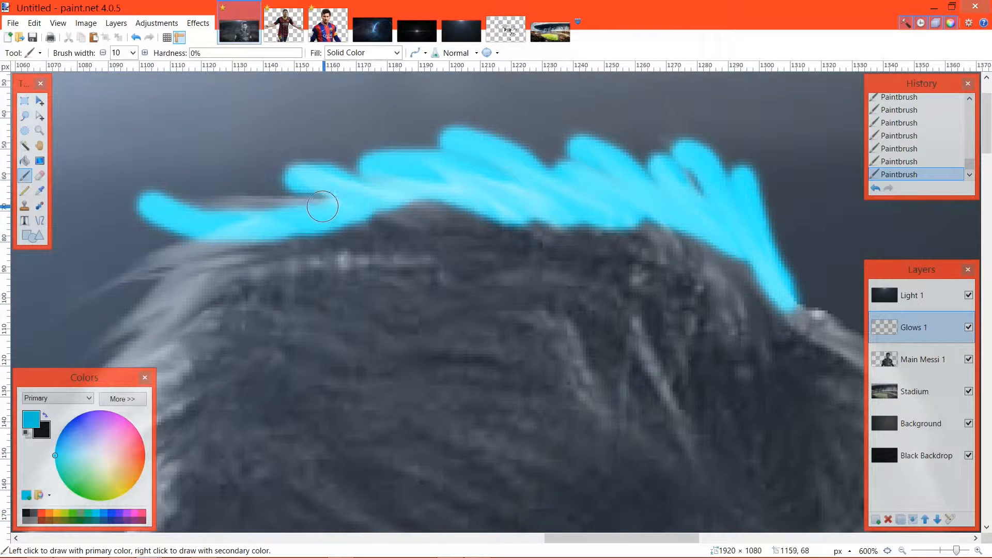
Continue the cyan strokes down the upper-left edge of the player's hair, following the hair direction.
mouse_move(479, 228)
left_mouse_down()
mouse_move(471, 184)
mouse_move(585, 163)
left_mouse_up()
mouse_move(381, 169)
left_mouse_down()
mouse_move(282, 192)
mouse_move(179, 235)
left_mouse_up()
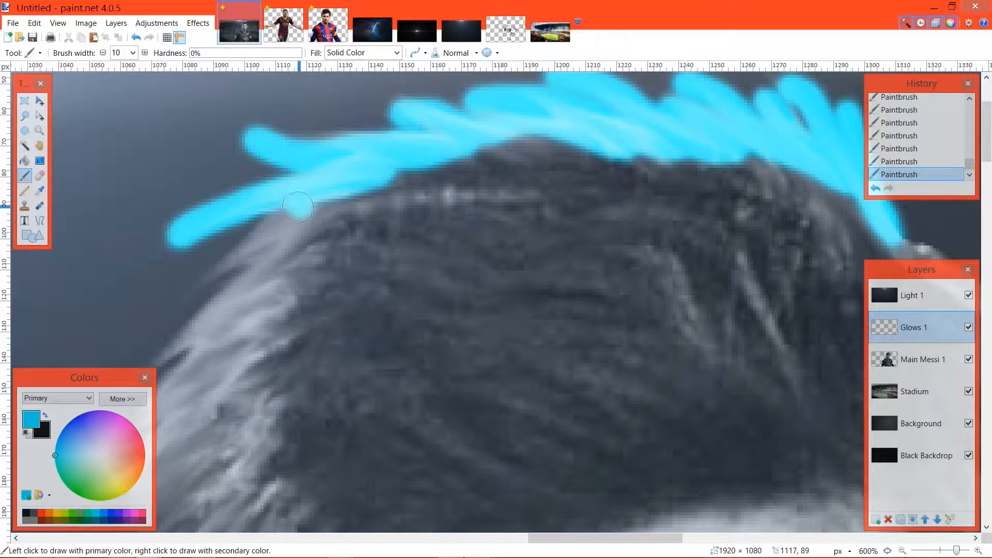
left_click_drag(297, 207, 213, 272)
mouse_move(301, 220)
left_mouse_down()
mouse_move(274, 261)
mouse_move(165, 362)
left_mouse_up()
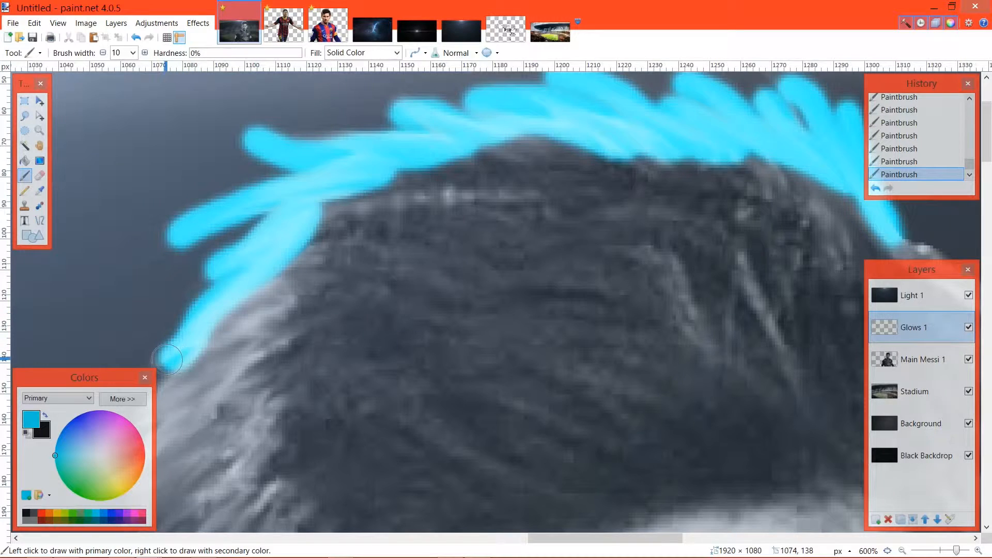
scroll(520, 332, "down", 9)
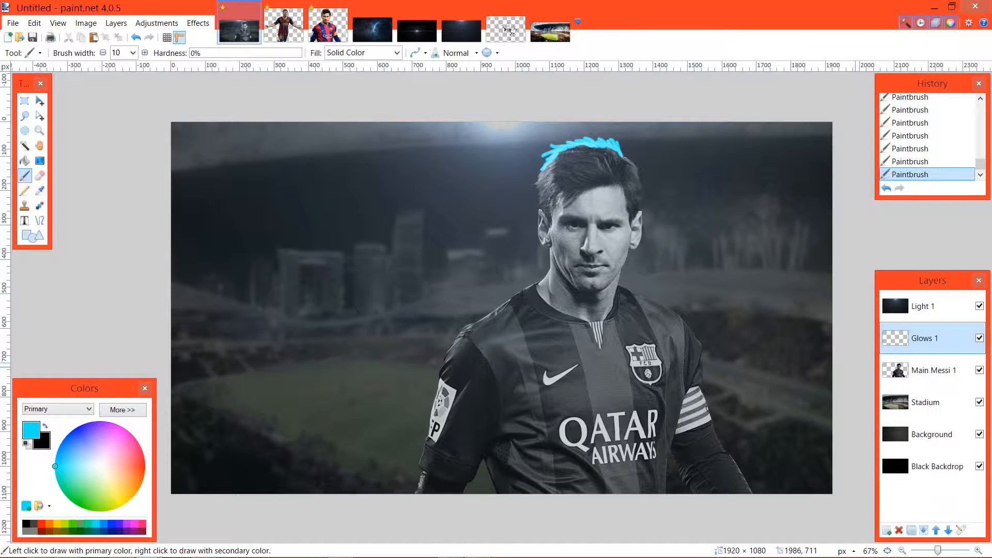
Try the Glows 1 layer at an opacity of 42, and raise it to 246.
double_click(922, 338)
left_click_drag(576, 307, 512, 307)
left_click_drag(501, 219, 277, 95)
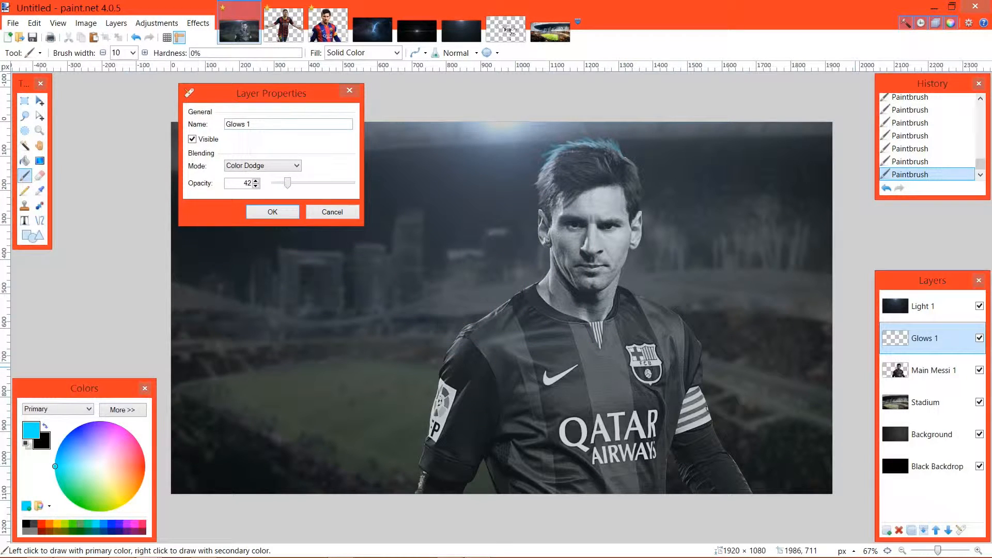
mouse_move(288, 183)
left_mouse_down()
mouse_move(278, 183)
mouse_move(348, 183)
left_mouse_up()
Try the Color Burn, Color Dodge, Additive, Glow, Reflect, Difference and Darken blend modes on the Glows 1 layer.
left_click(261, 166)
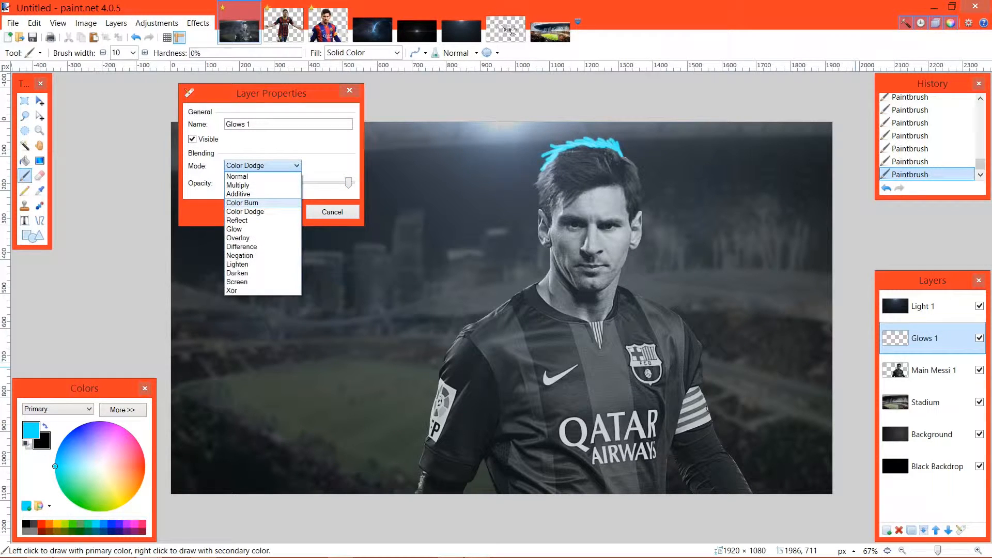
left_click(242, 202)
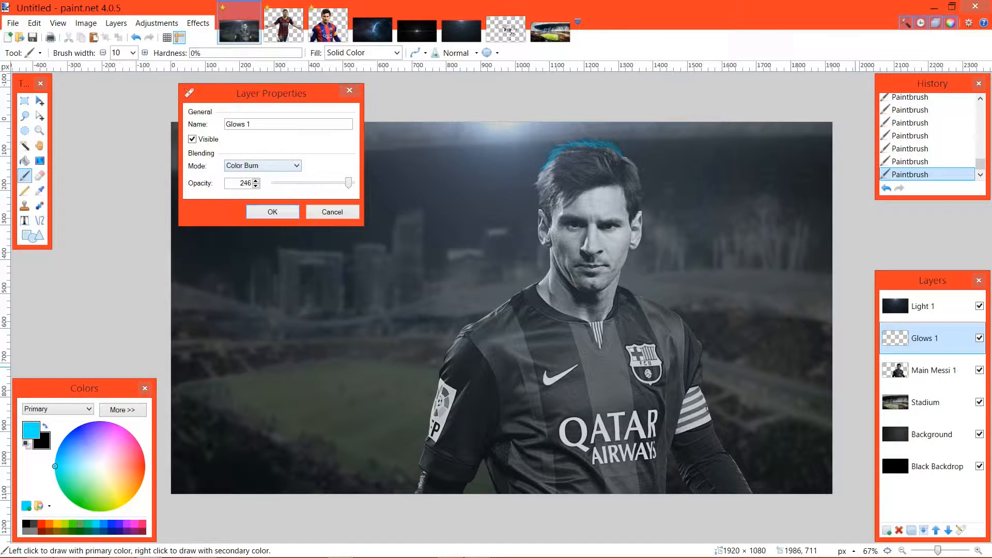
left_click(261, 166)
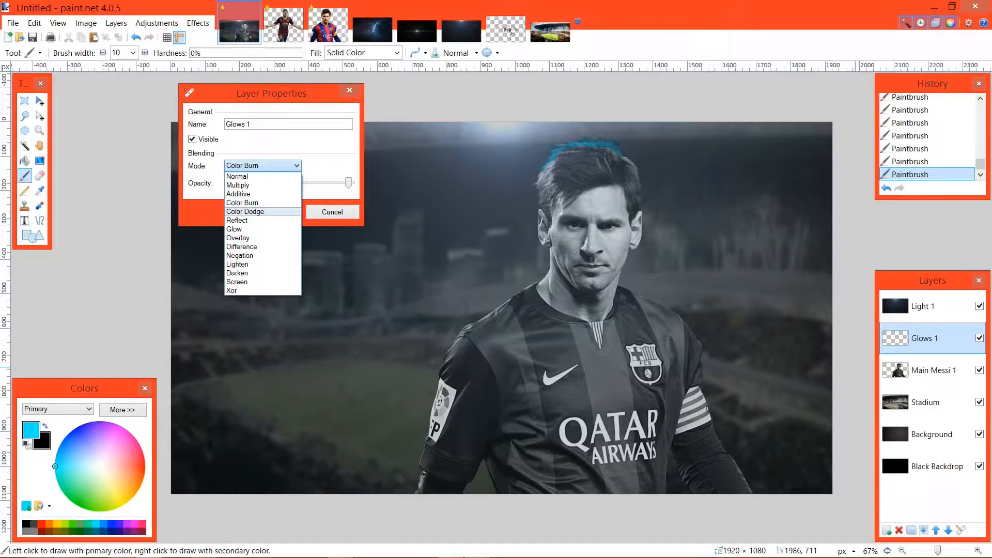
left_click(245, 212)
left_click(261, 165)
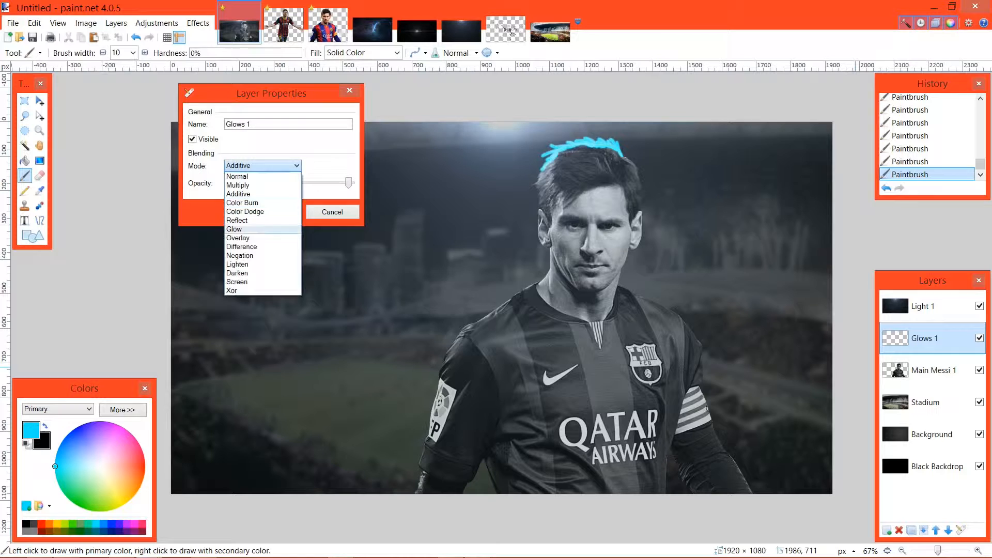
left_click(233, 229)
left_click(261, 165)
left_click(237, 220)
left_click(261, 165)
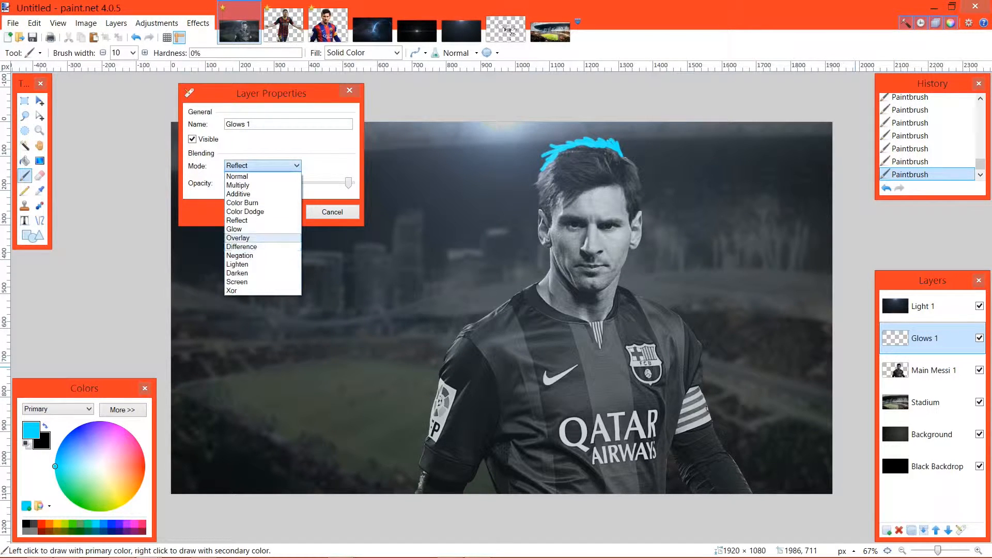
left_click(242, 246)
left_click(261, 165)
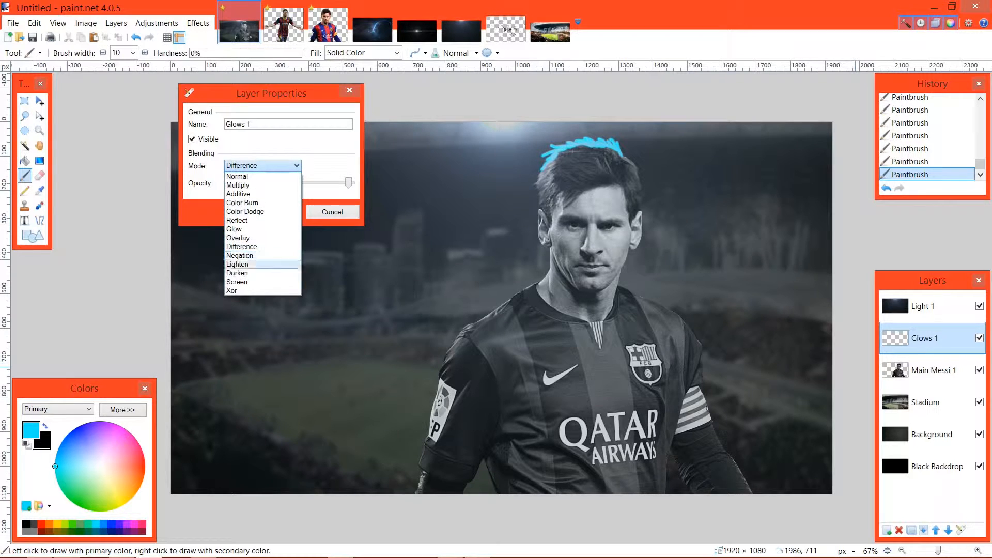
left_click(237, 273)
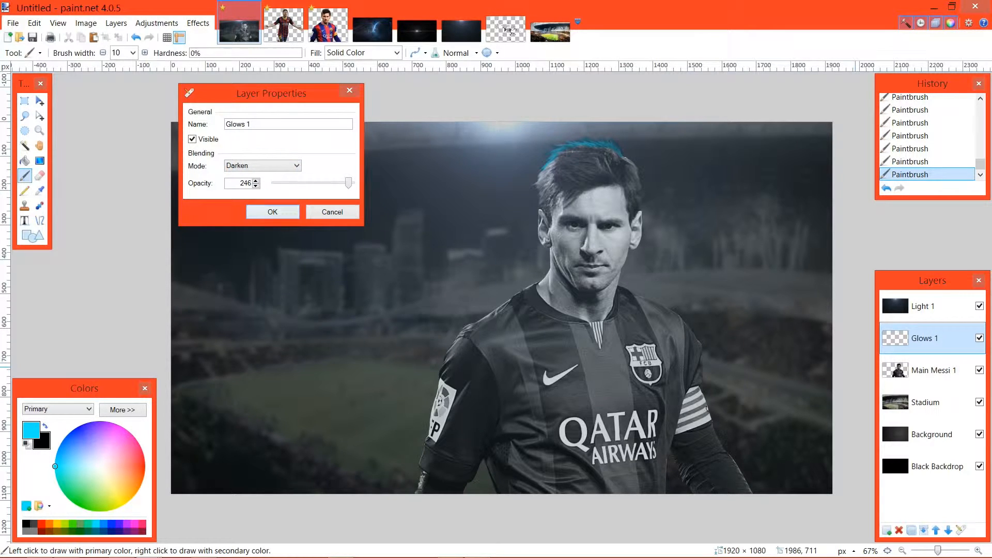
Compare Multiply with Color Burn on the Glows 1 layer and apply Color Burn at an opacity of 246.
left_click(261, 165)
left_click(238, 202)
left_click(261, 165)
left_click(238, 185)
left_click(261, 165)
left_click(237, 202)
left_click(277, 212)
Try cyan brush strokes over the stadium background and the player's head, and undo them.
left_click_drag(380, 362, 380, 361)
key("ctrl+z")
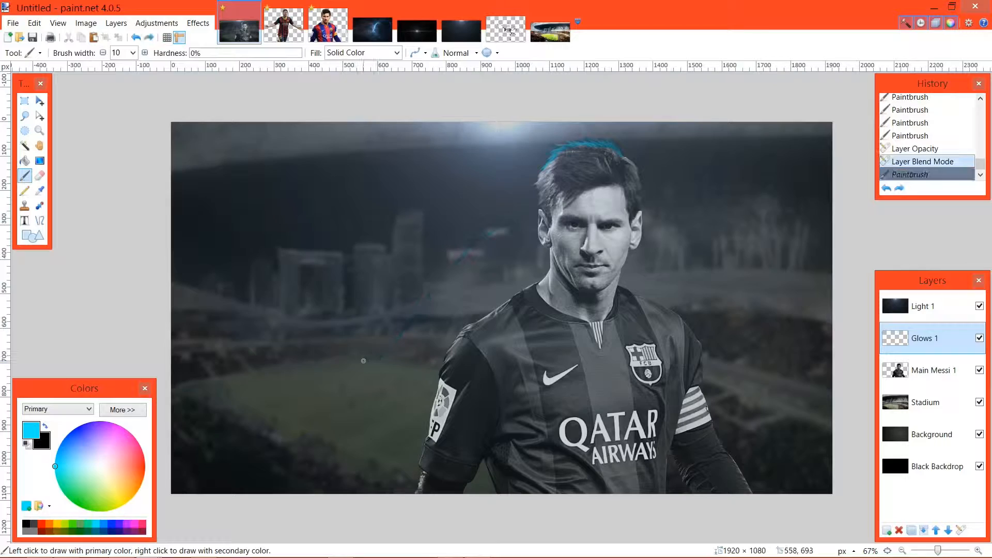
scroll(334, 315, "up", 4)
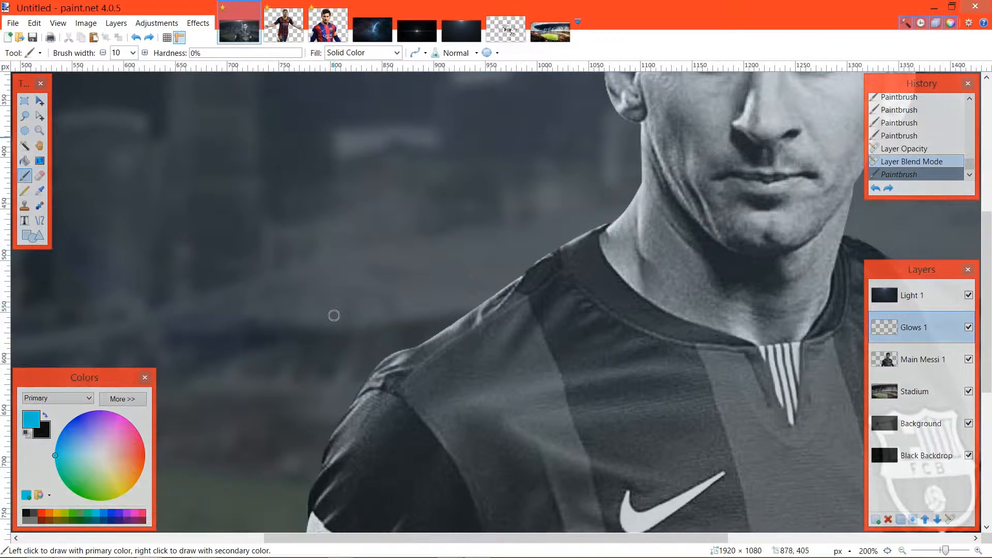
left_click_drag(454, 107, 96, 436)
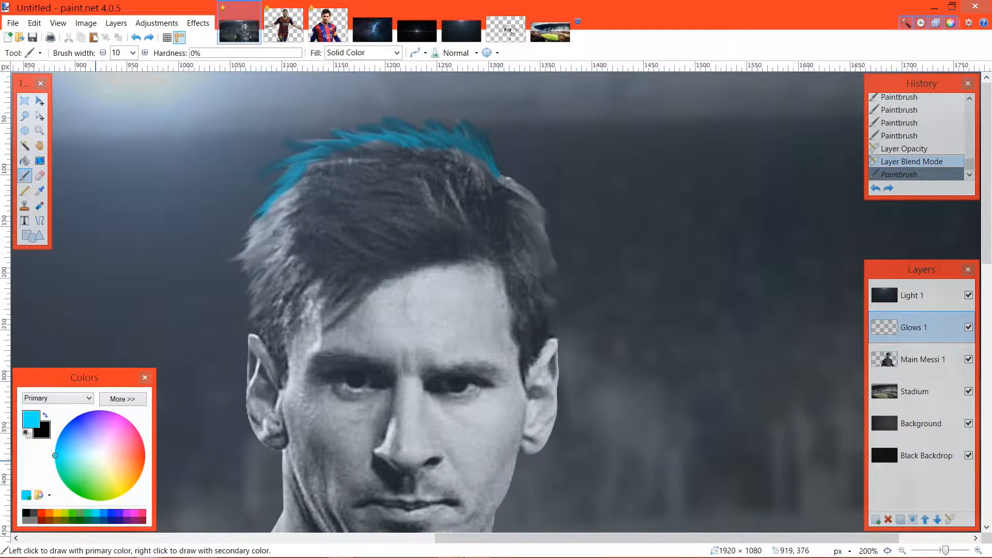
mouse_move(275, 272)
left_mouse_down()
mouse_move(337, 158)
mouse_move(302, 217)
mouse_move(347, 187)
mouse_move(514, 247)
left_mouse_up()
key("ctrl+z")
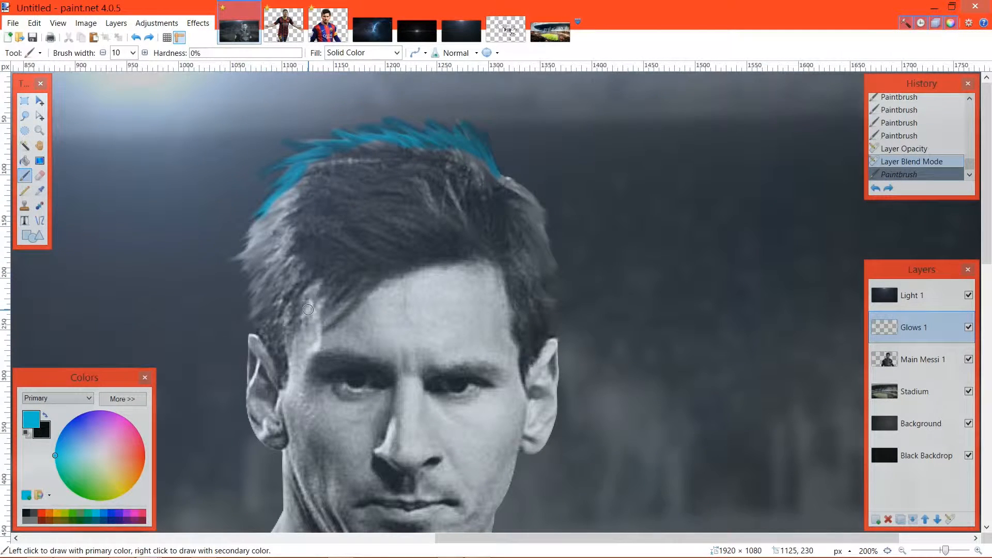
Try a cyan stroke over the Nike swoosh on the shirt and undo it.
scroll(308, 310, "down", 8)
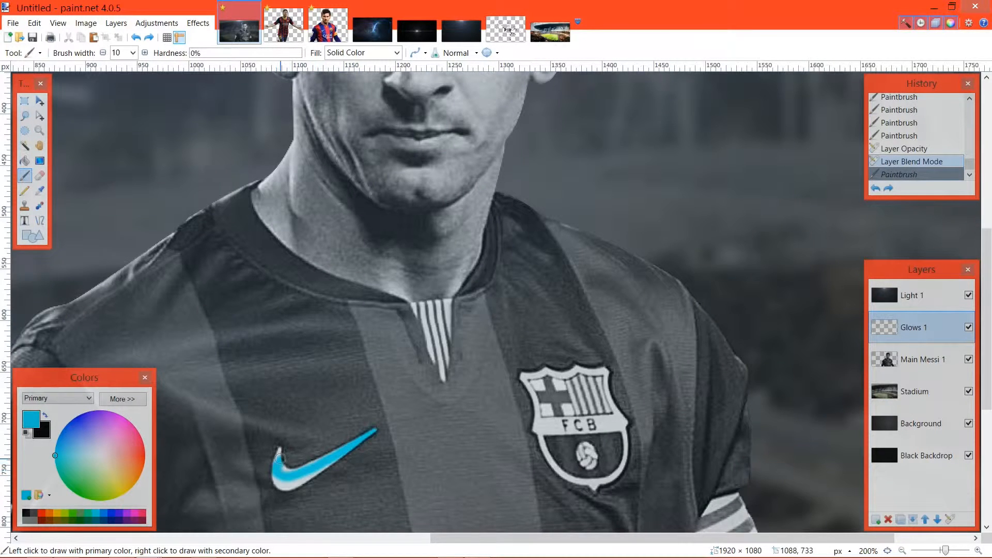
left_click_drag(285, 445, 284, 446)
key("ctrl+z")
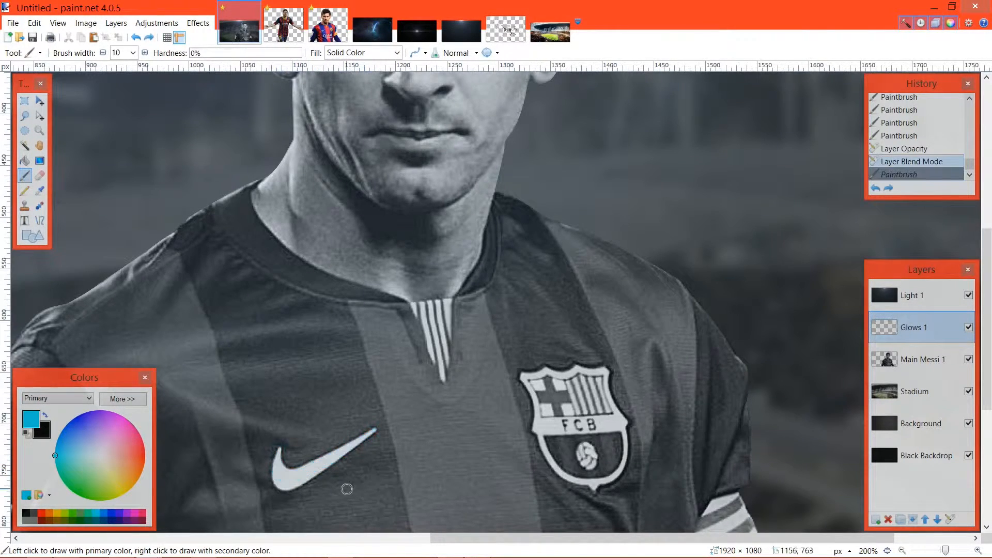
Trace the lower edge and hook of the shirt's Nike swoosh in cyan, starting from its thin tip.
key("ctrl+plus")
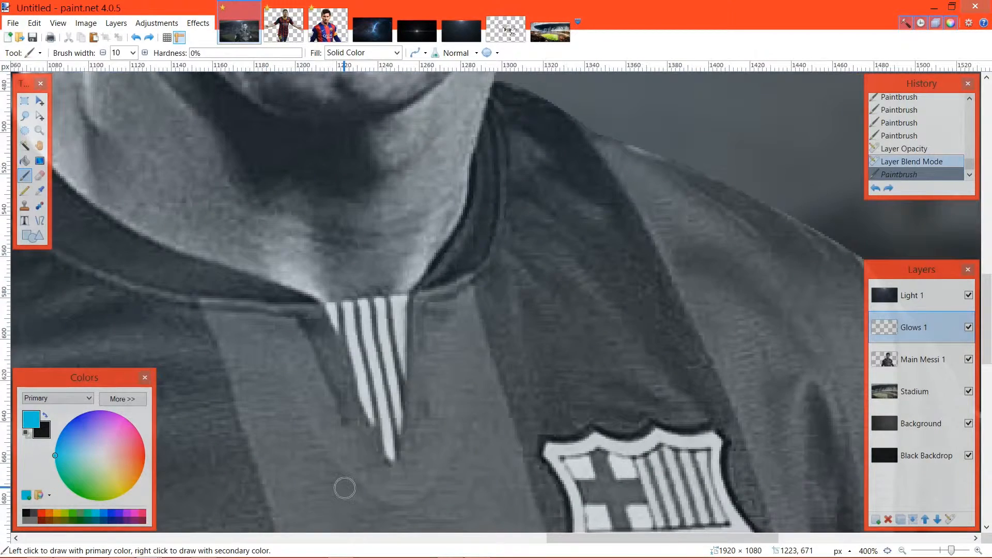
key("super+alt+0")
key("Escape")
left_click_drag(344, 508, 646, 237)
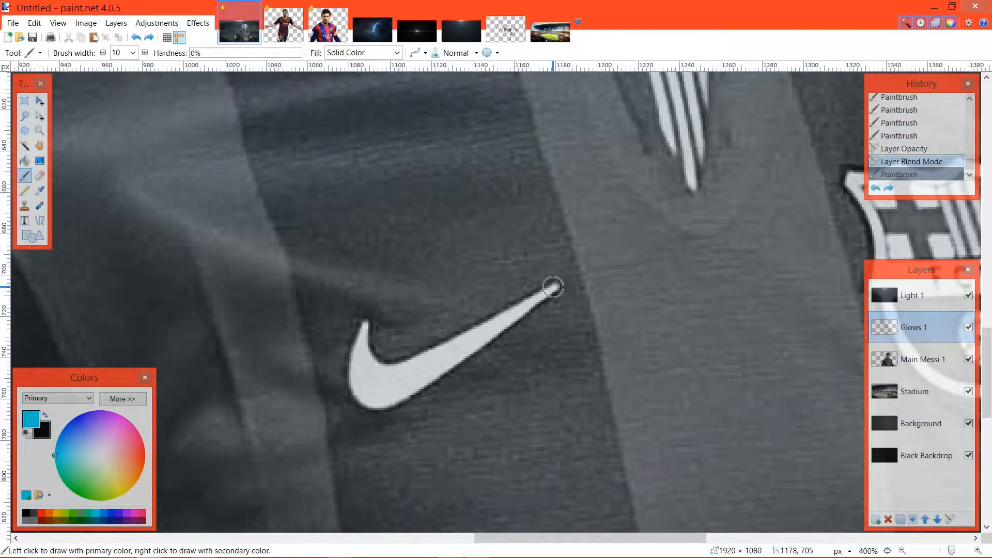
mouse_move(550, 288)
left_mouse_down()
mouse_move(387, 396)
mouse_move(368, 399)
mouse_move(359, 380)
mouse_move(363, 333)
left_mouse_up()
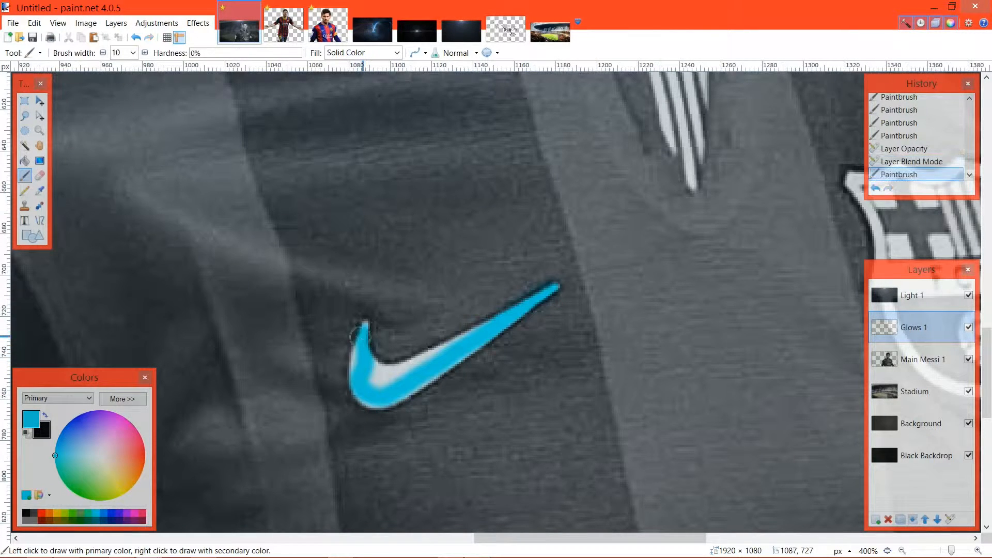
left_click(355, 361)
left_click(357, 355)
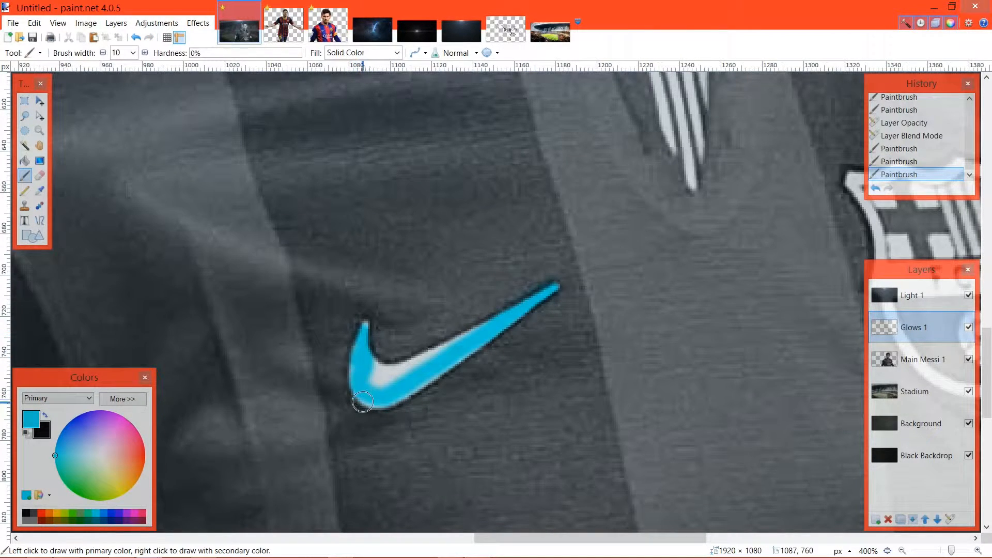
Fill the remaining white area along the Nike swoosh's inner curve with cyan.
left_click(364, 385)
mouse_move(362, 365)
left_mouse_down()
mouse_move(392, 380)
mouse_move(495, 310)
left_mouse_up()
left_click(389, 367)
left_click(384, 387)
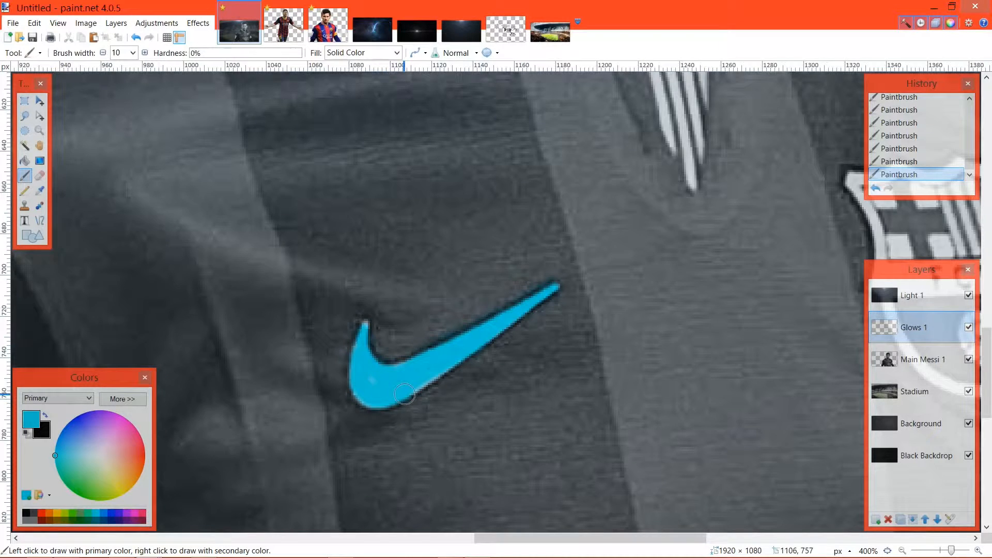
Change the Glows 1 layer's blend mode to Color Dodge.
scroll(165, 201, "down", 7)
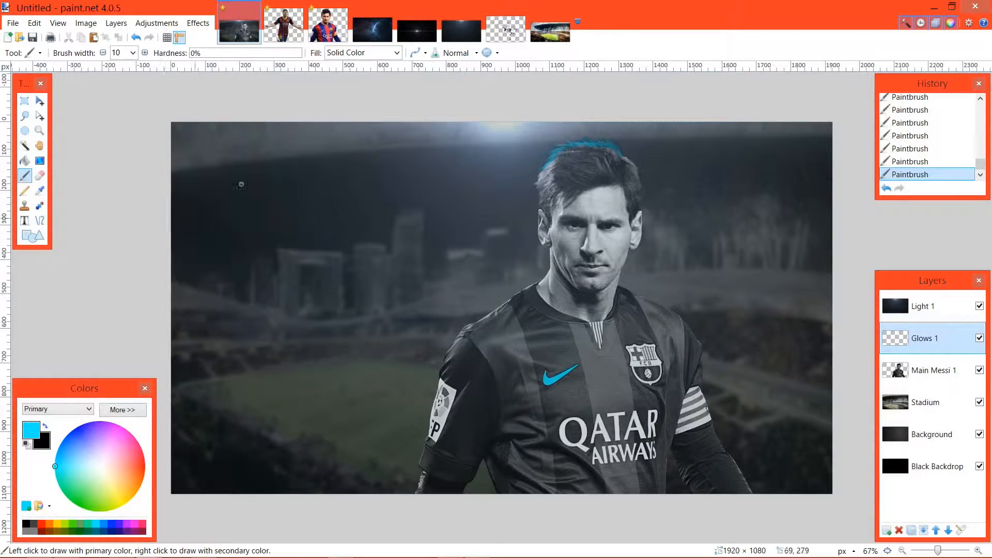
left_click(961, 530)
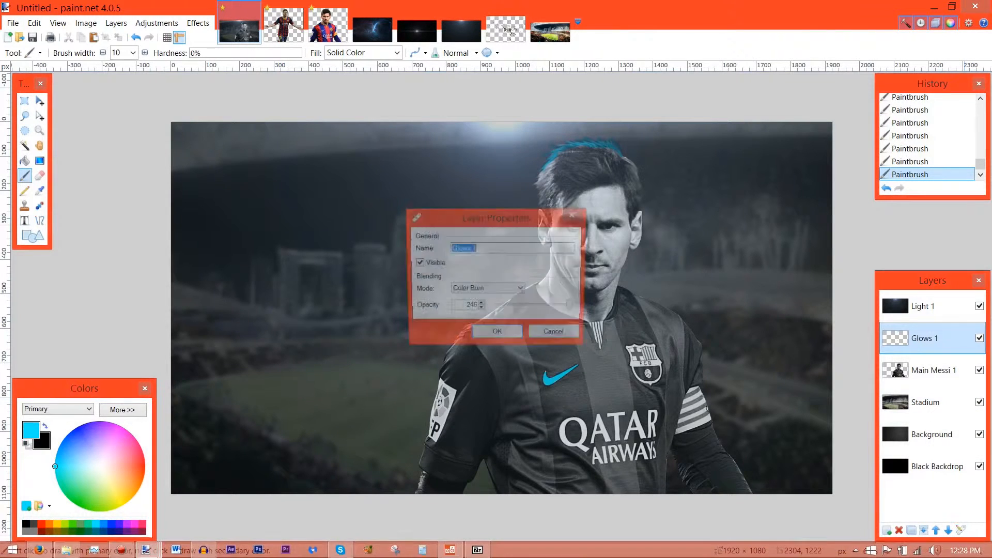
left_click(487, 290)
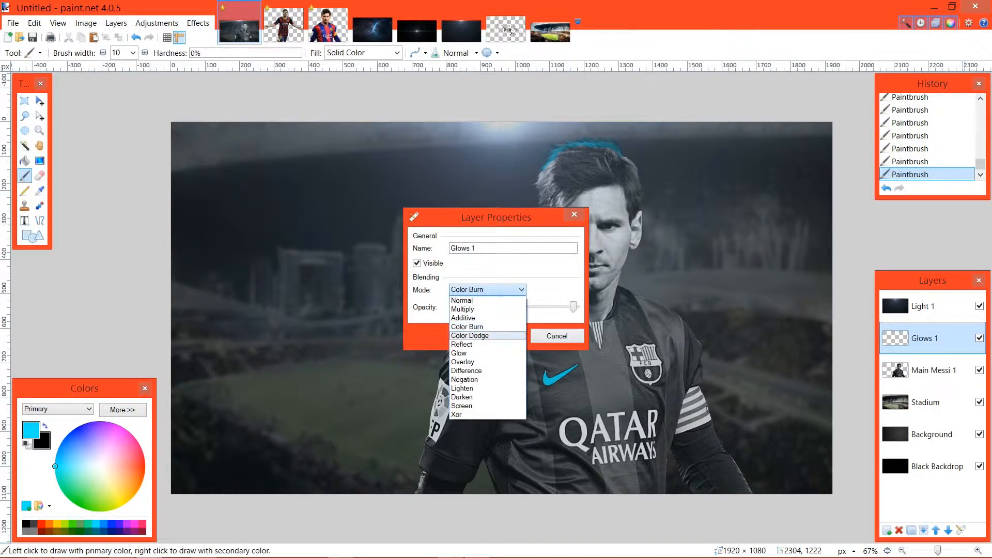
left_click(468, 336)
left_click_drag(443, 223, 401, 208)
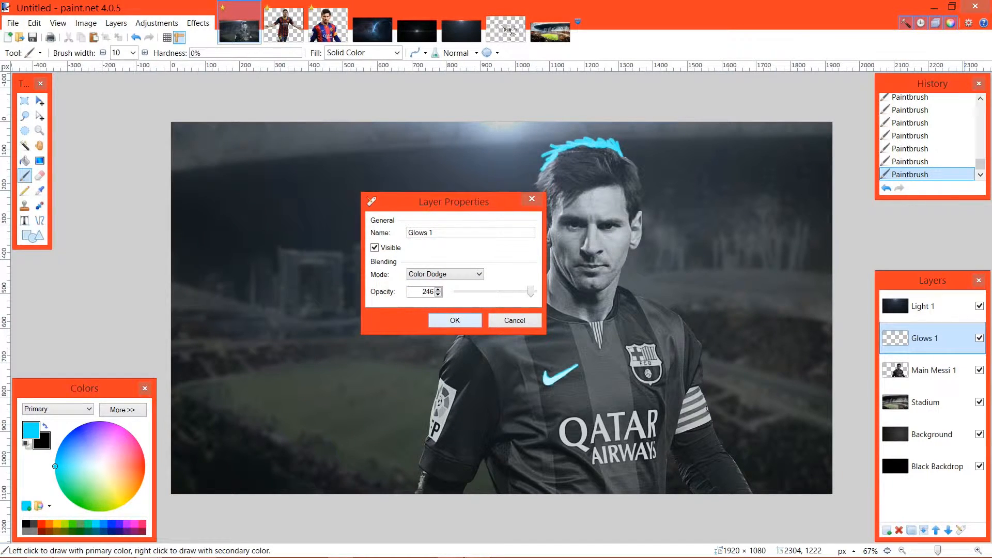
left_click(454, 320)
Set the Glows 1 layer's opacity to 147 and its blend mode to Overlay, and check it with a test stroke that is undone.
double_click(925, 338)
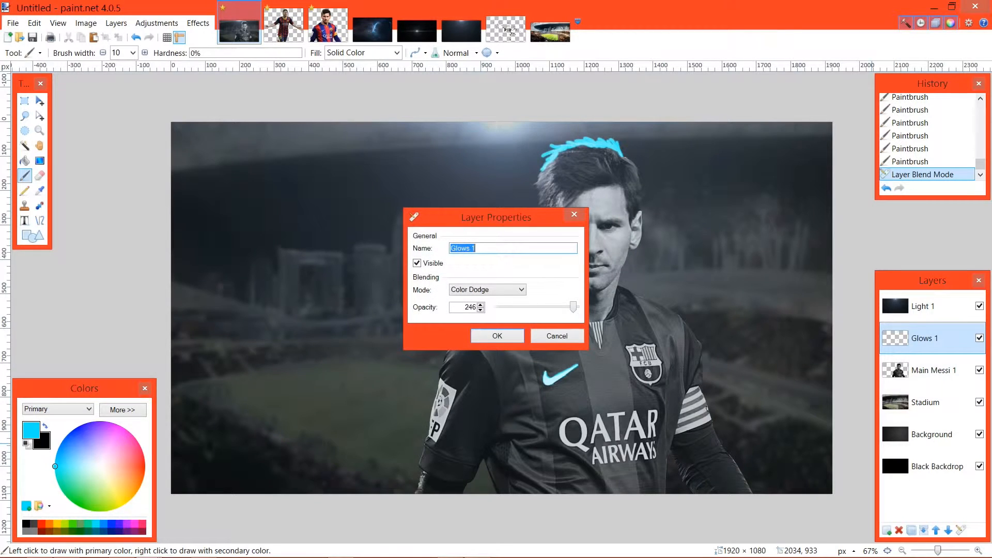
left_click_drag(571, 307, 542, 307)
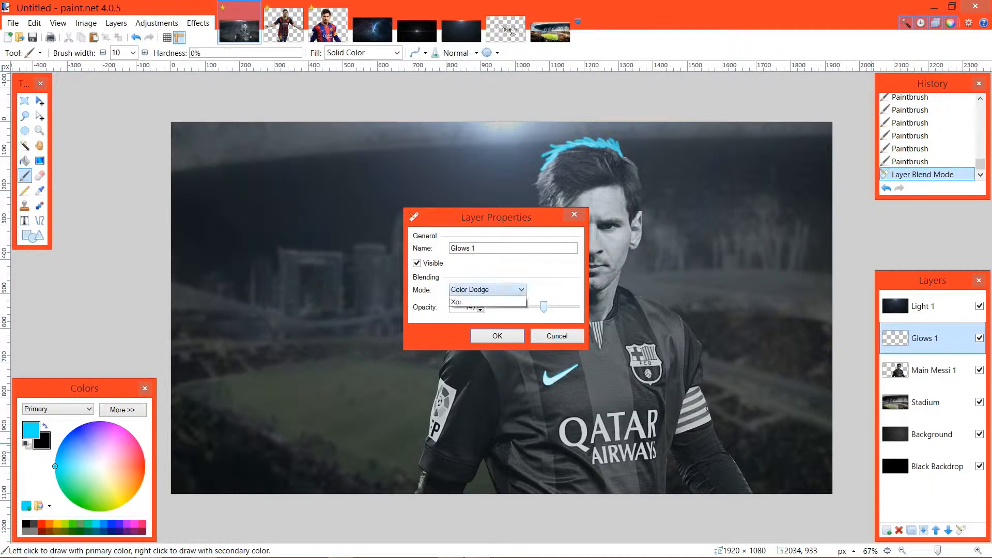
left_click(486, 290)
left_click(486, 362)
left_click(486, 289)
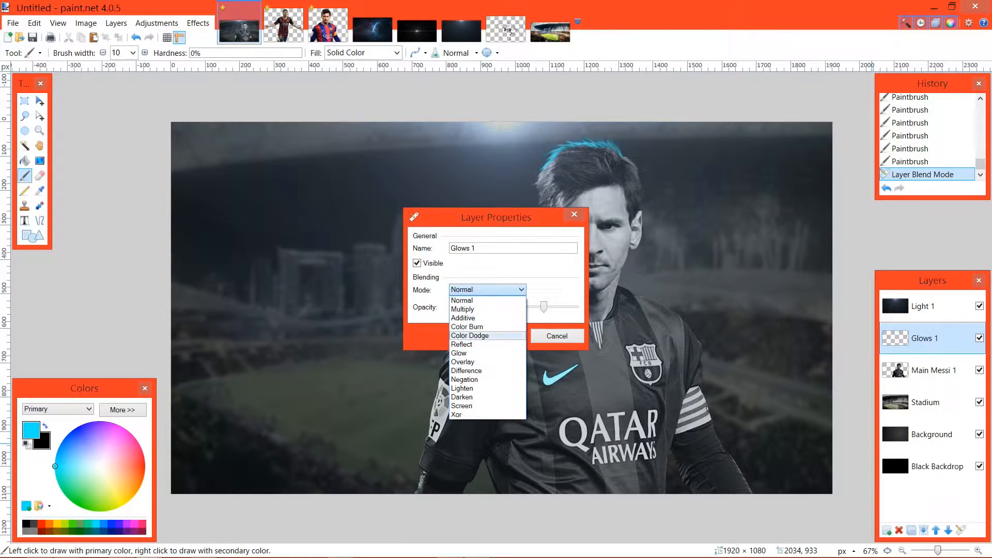
left_click(486, 362)
left_click(505, 336)
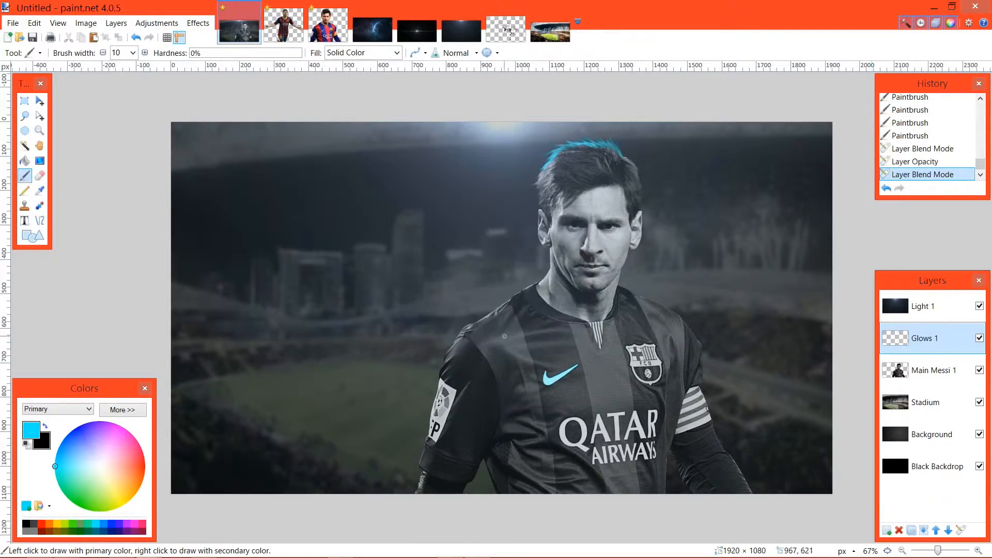
left_click_drag(607, 374, 568, 357)
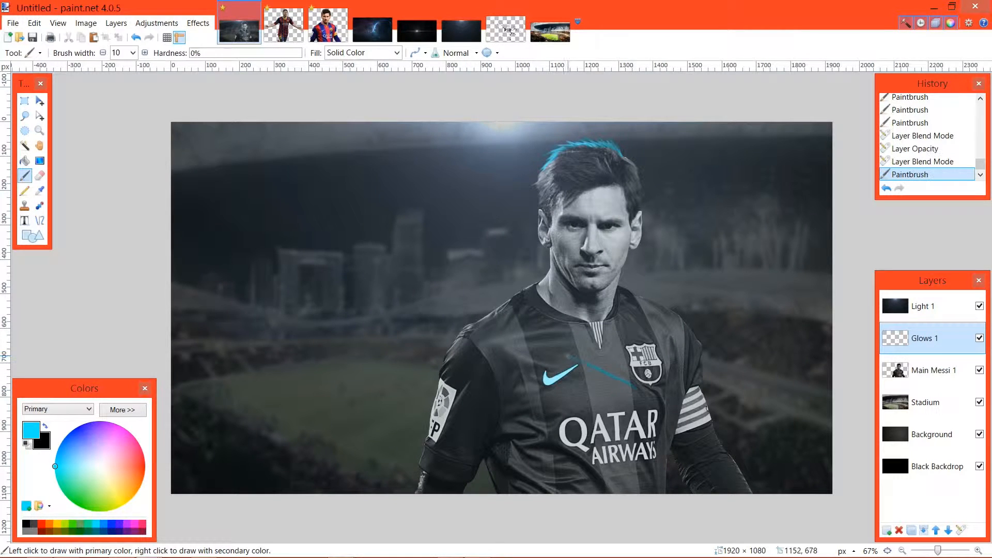
key("ctrl+z")
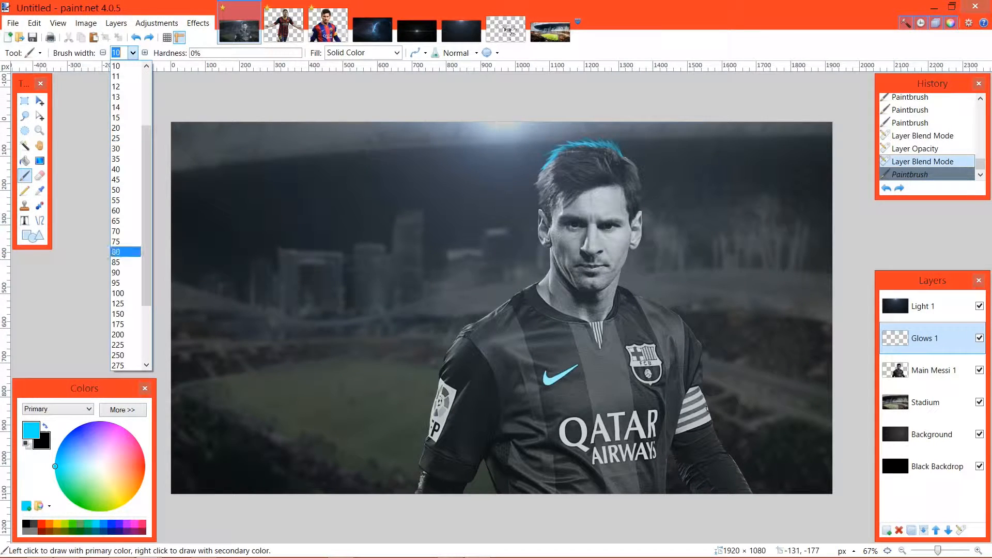
With a brush width of 85, paint cyan glows over the sleeve badge, collar stripes, club crest and striped armband.
left_click(119, 262)
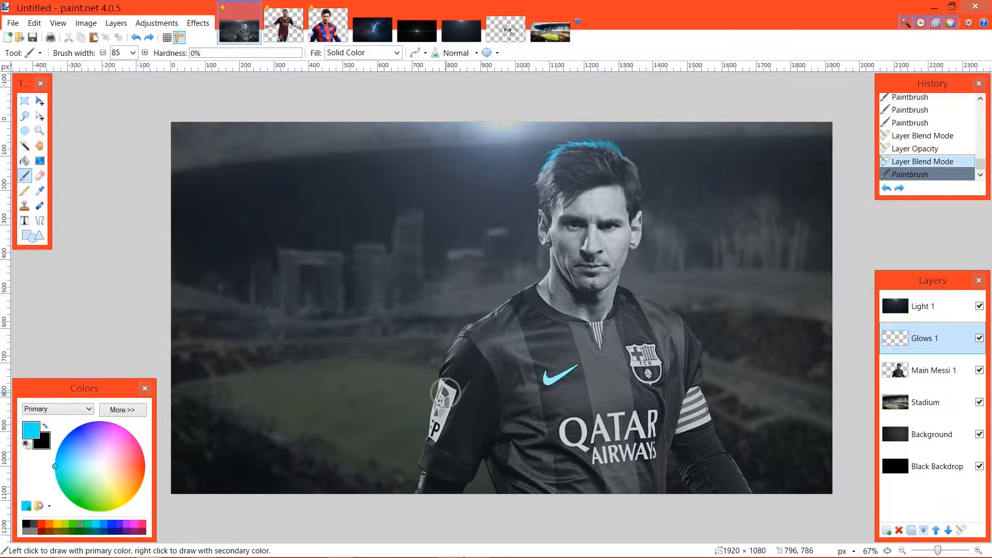
mouse_move(434, 427)
left_mouse_down()
mouse_move(432, 438)
mouse_move(443, 384)
left_mouse_up()
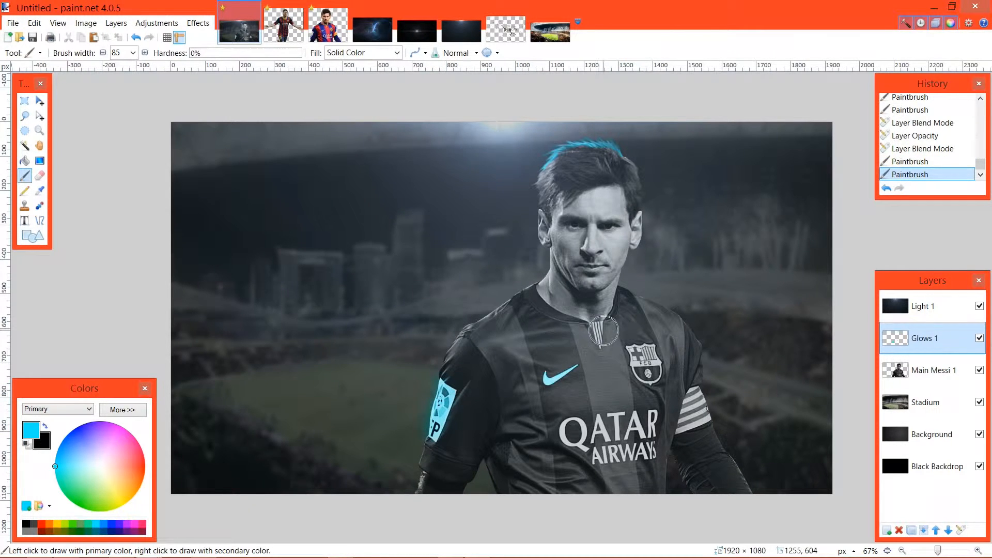
left_click(600, 335)
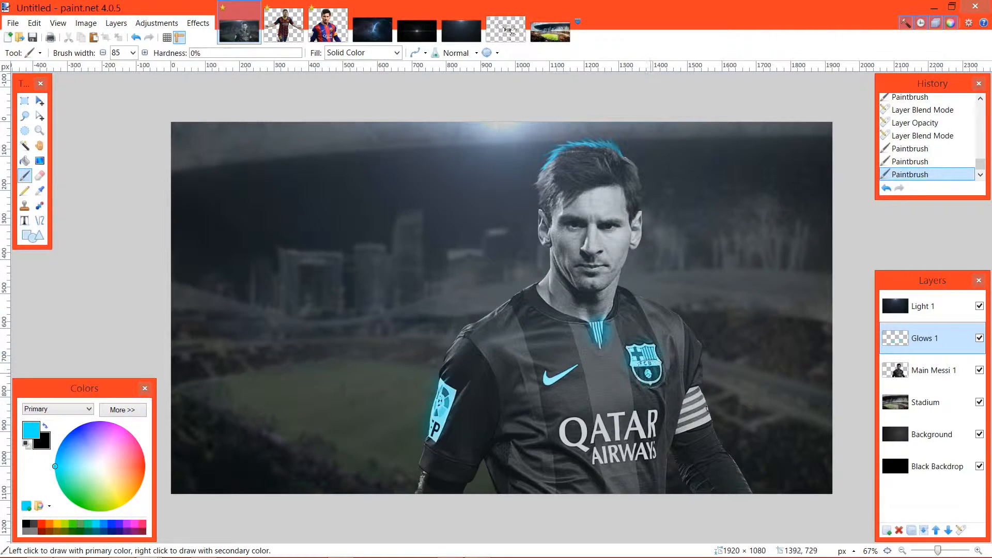
left_click_drag(656, 370, 657, 367)
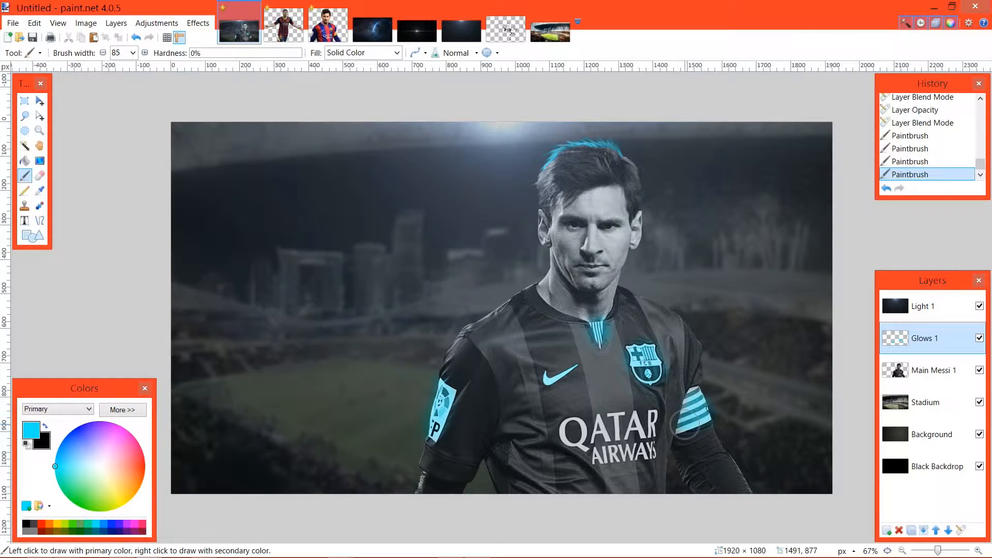
left_click(696, 385)
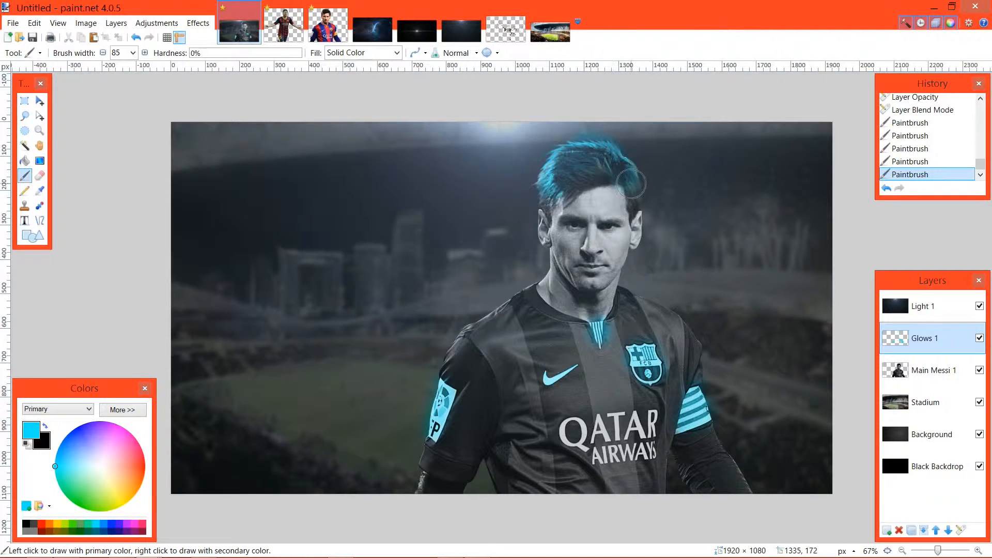
Paint a cyan glow over the player's hair, extending down the sides toward the ears.
left_click_drag(632, 192, 608, 175)
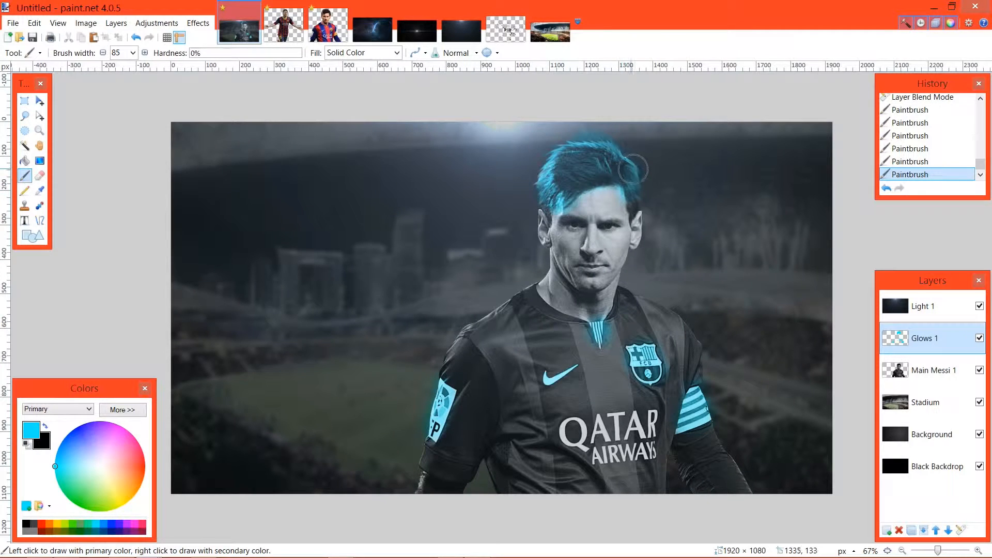
left_click_drag(633, 212, 602, 211)
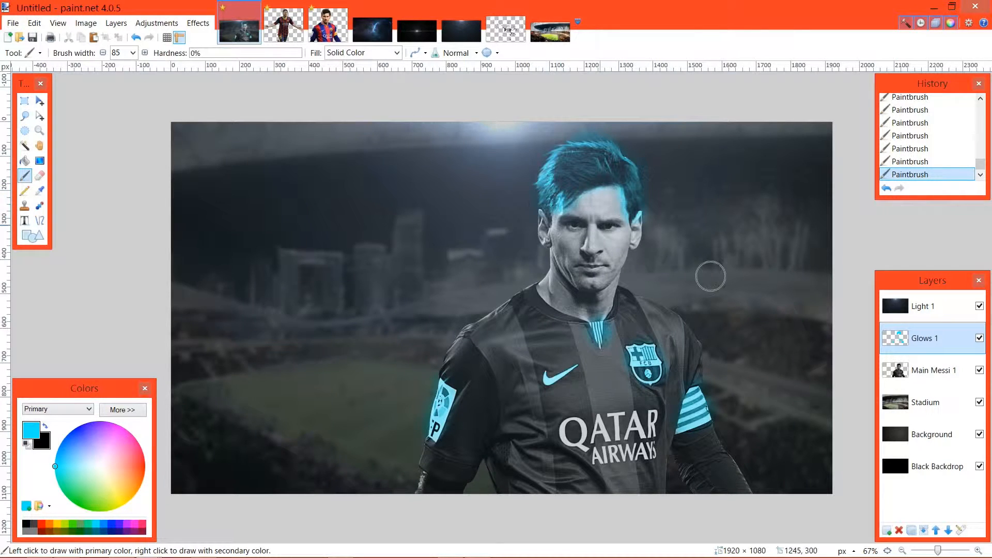
left_click(961, 529)
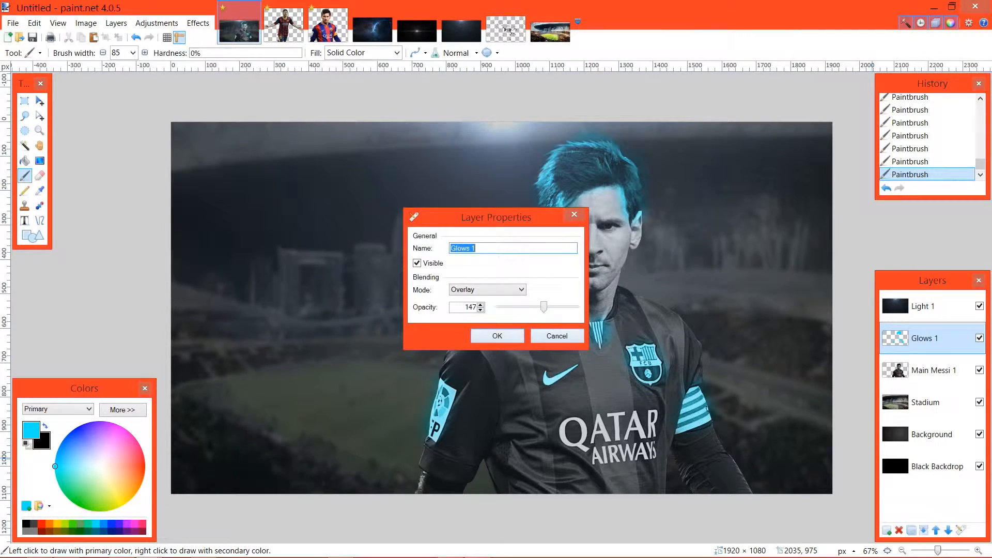
left_click(497, 336)
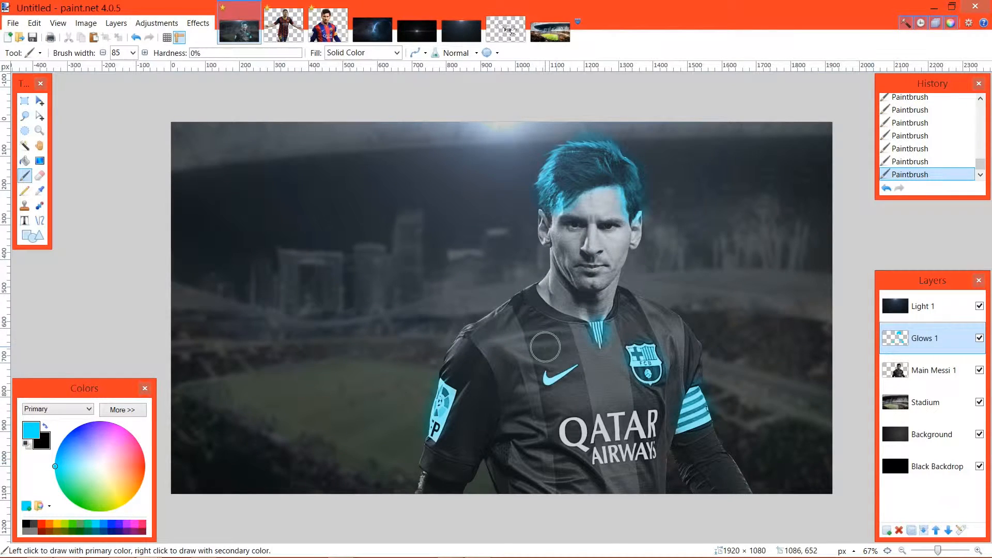
Erase the stray cyan glow over the player's ear and the background beside it on the Glows 1 layer.
scroll(545, 347, "up", 3)
left_click_drag(545, 347, 225, 536)
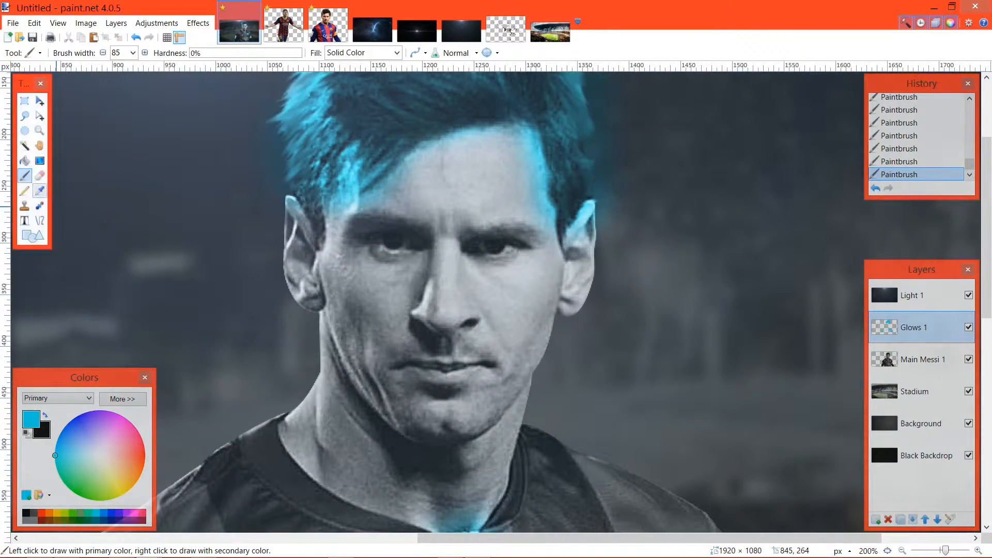
left_click(40, 175)
left_click(612, 249)
left_click(612, 245)
left_click(612, 244)
left_click(610, 242)
left_click(610, 241)
left_click(610, 239)
left_click(611, 237)
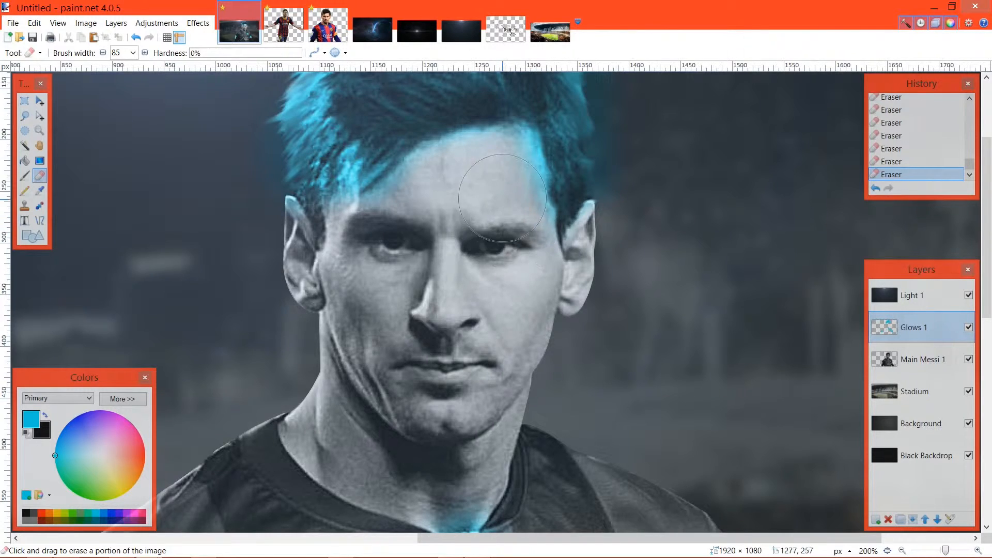
With a brush width of 55, paint a cyan glow over the letter Q of the QATAR lettering on the shirt.
left_click_drag(549, 350, 593, 163)
left_click_drag(665, 287, 610, 78)
left_click_drag(546, 233, 529, 203)
left_click_drag(364, 442, 342, 353)
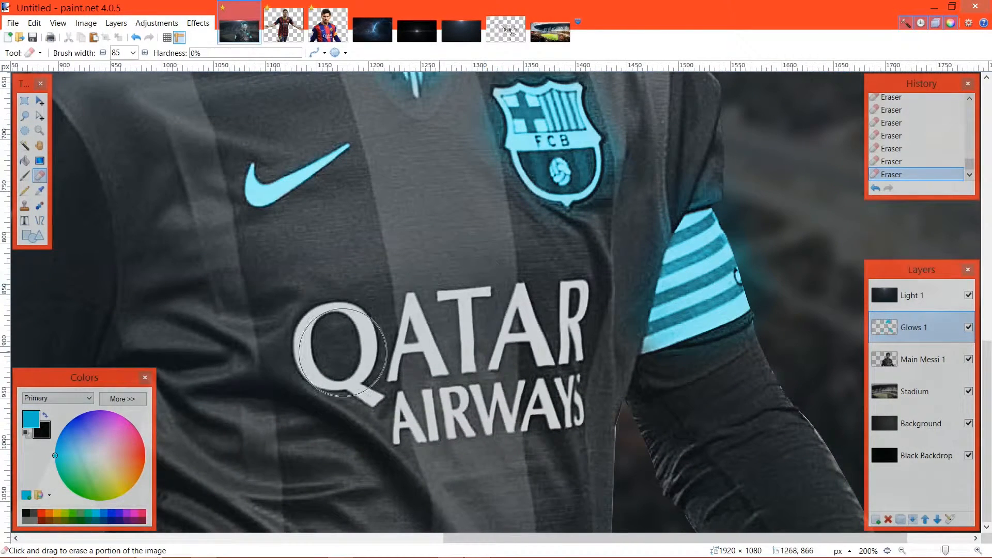
left_click(24, 176)
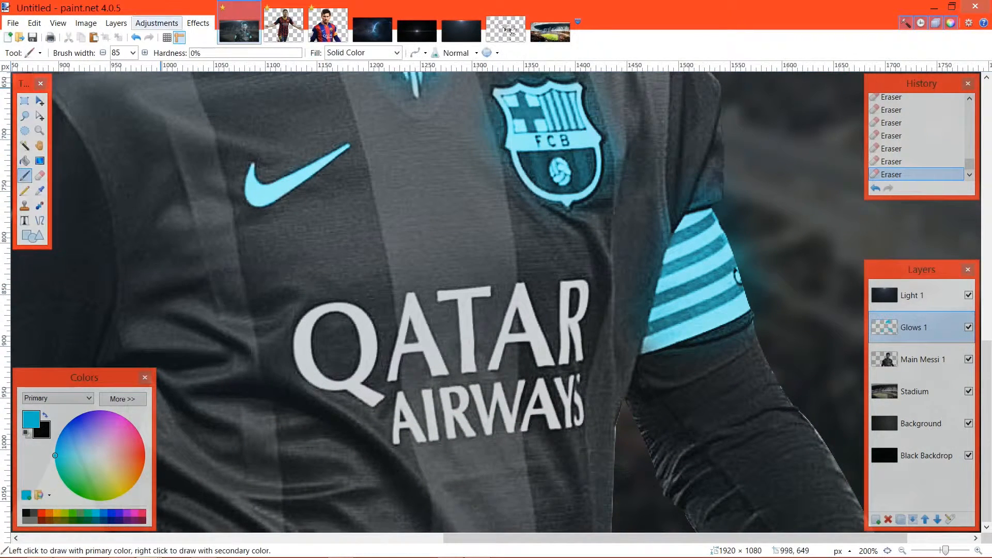
left_click(133, 52)
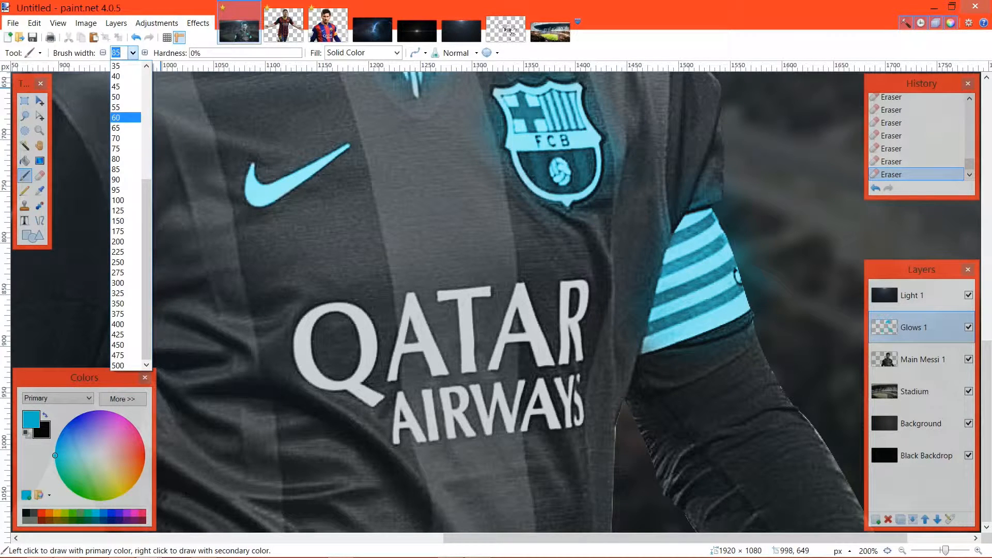
left_click(124, 107)
mouse_move(364, 326)
left_mouse_down()
mouse_move(368, 350)
mouse_move(349, 378)
mouse_move(307, 356)
mouse_move(313, 319)
mouse_move(346, 307)
left_mouse_up()
left_click_drag(377, 403, 366, 397)
left_click(368, 397)
Paint cyan glows over the remaining letters of QATAR and the whole AIRWAYS lettering.
mouse_move(400, 363)
left_mouse_down()
mouse_move(413, 303)
mouse_move(426, 356)
mouse_move(440, 364)
left_mouse_up()
mouse_move(462, 364)
left_mouse_down()
mouse_move(458, 288)
mouse_move(464, 367)
left_mouse_up()
mouse_move(464, 334)
left_mouse_down()
mouse_move(449, 298)
mouse_move(490, 293)
left_mouse_up()
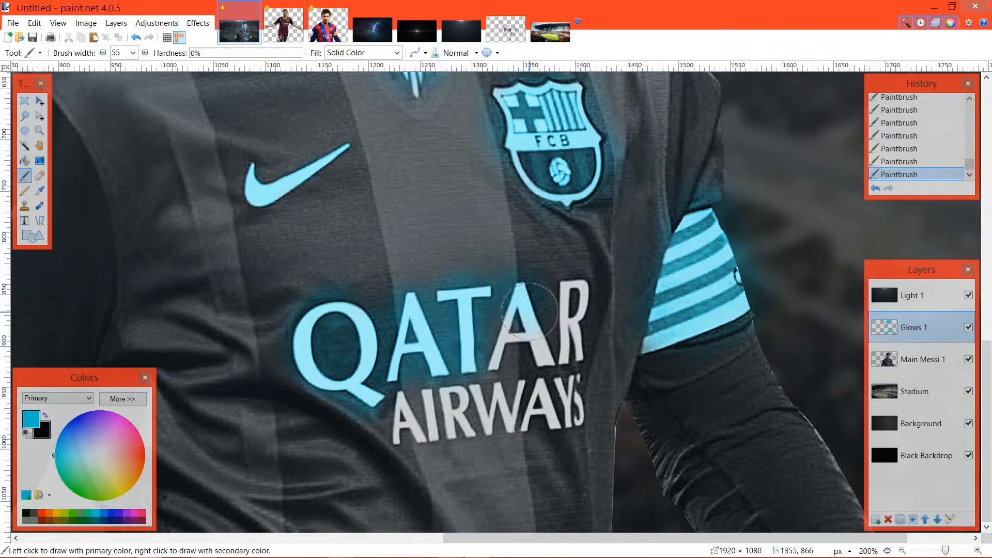
mouse_move(552, 355)
left_mouse_down()
mouse_move(511, 339)
mouse_move(510, 320)
mouse_move(497, 363)
left_mouse_up()
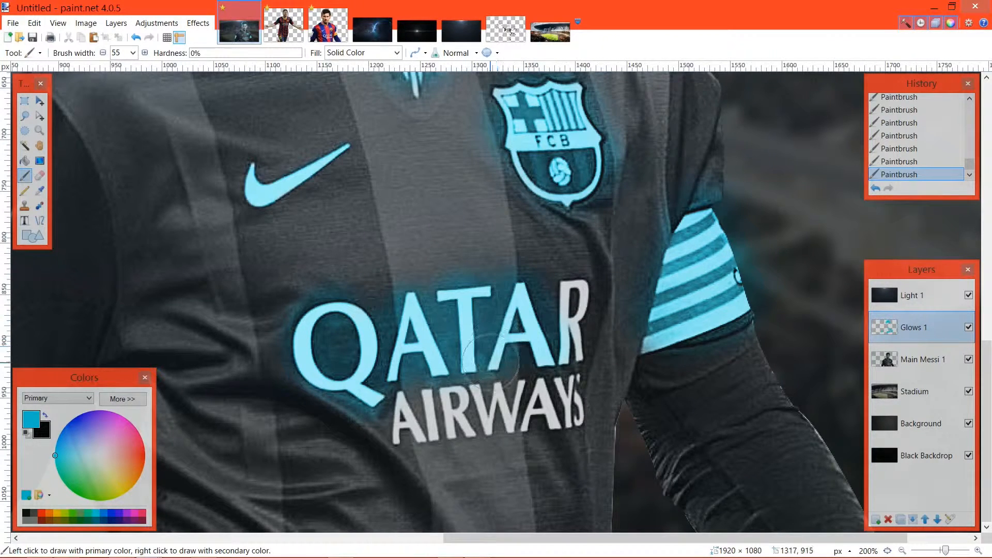
mouse_move(569, 293)
left_mouse_down()
mouse_move(566, 357)
mouse_move(589, 309)
mouse_move(577, 288)
mouse_move(569, 299)
left_mouse_up()
mouse_move(407, 399)
left_mouse_down()
mouse_move(402, 418)
mouse_move(377, 421)
mouse_move(398, 427)
mouse_move(434, 397)
mouse_move(444, 406)
mouse_move(429, 395)
mouse_move(439, 429)
mouse_move(452, 396)
mouse_move(437, 393)
mouse_move(457, 431)
mouse_move(457, 383)
mouse_move(491, 421)
mouse_move(497, 408)
mouse_move(509, 408)
mouse_move(509, 421)
mouse_move(522, 387)
mouse_move(543, 395)
mouse_move(547, 416)
mouse_move(577, 400)
left_mouse_up()
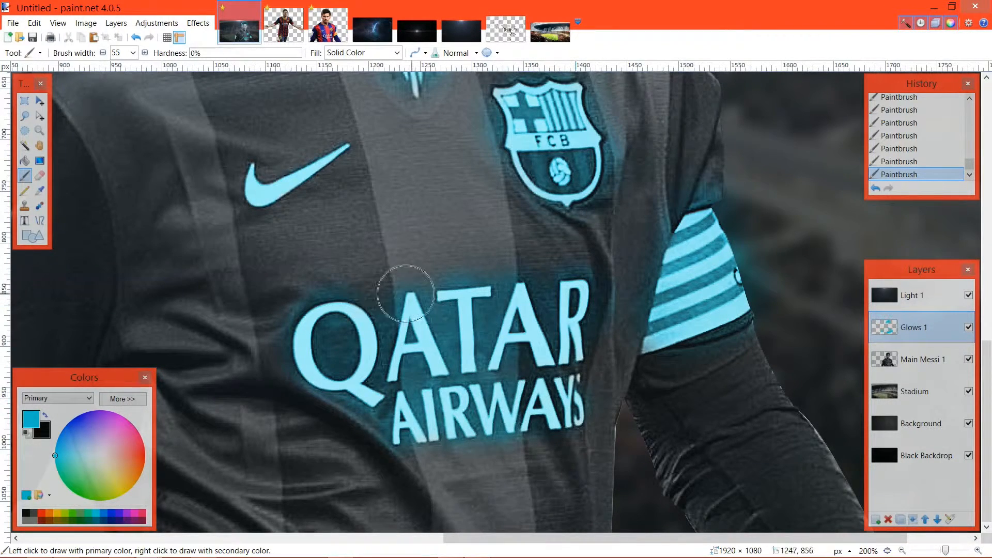
Try painting a cyan glow over the player's face and neck, and undo it.
scroll(382, 238, "left", 1)
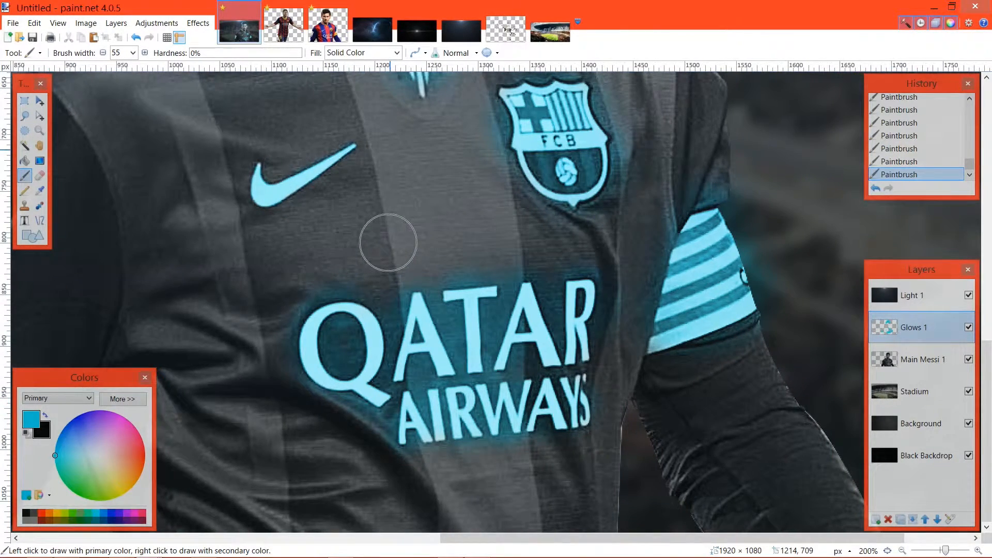
scroll(390, 148, "down", 5)
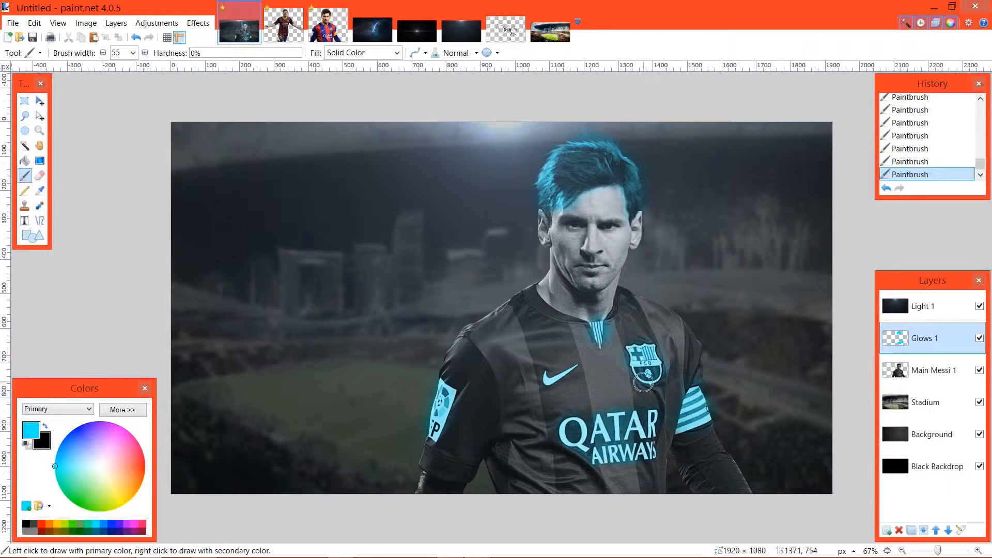
mouse_move(583, 270)
left_mouse_down()
mouse_move(631, 274)
mouse_move(621, 243)
left_mouse_up()
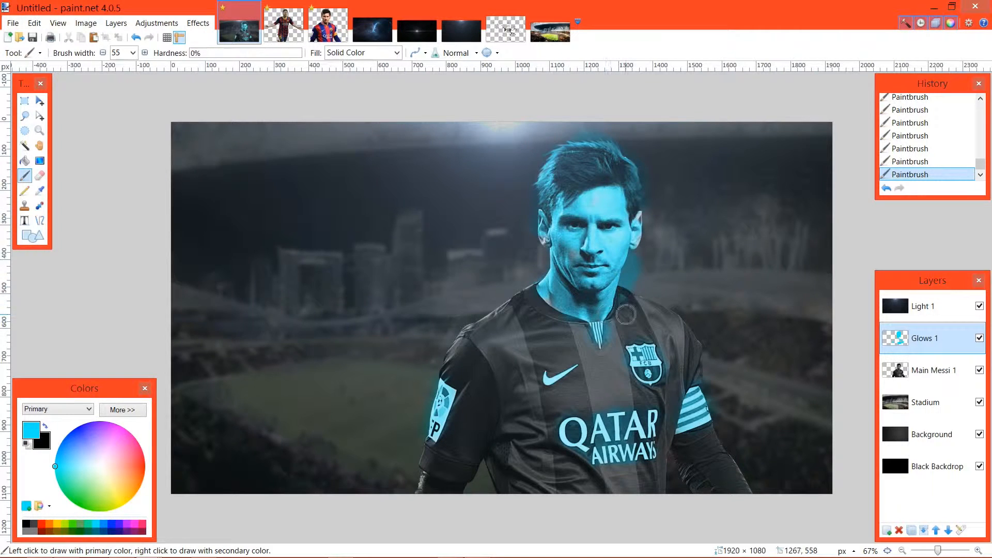
key("ctrl+z")
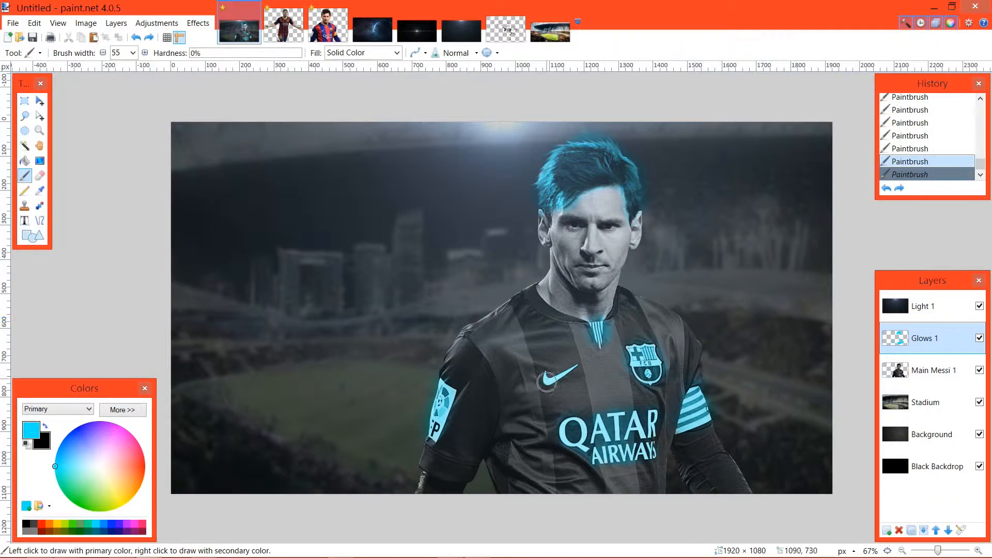
key("ctrl+y")
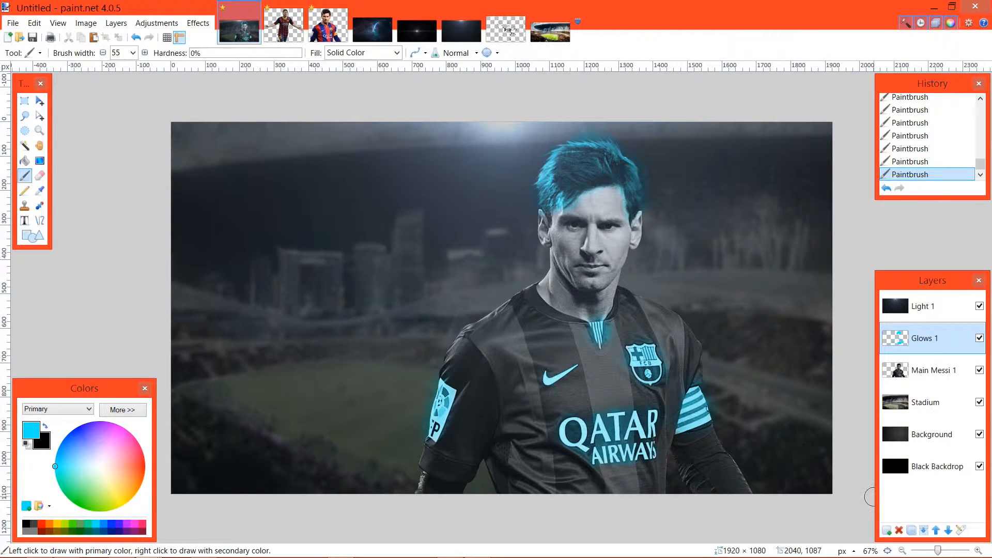
Add a new layer between Main Messi 1 and Stadium and name it Particles.
left_click(887, 531)
left_click_drag(930, 338, 931, 402)
double_click(925, 402)
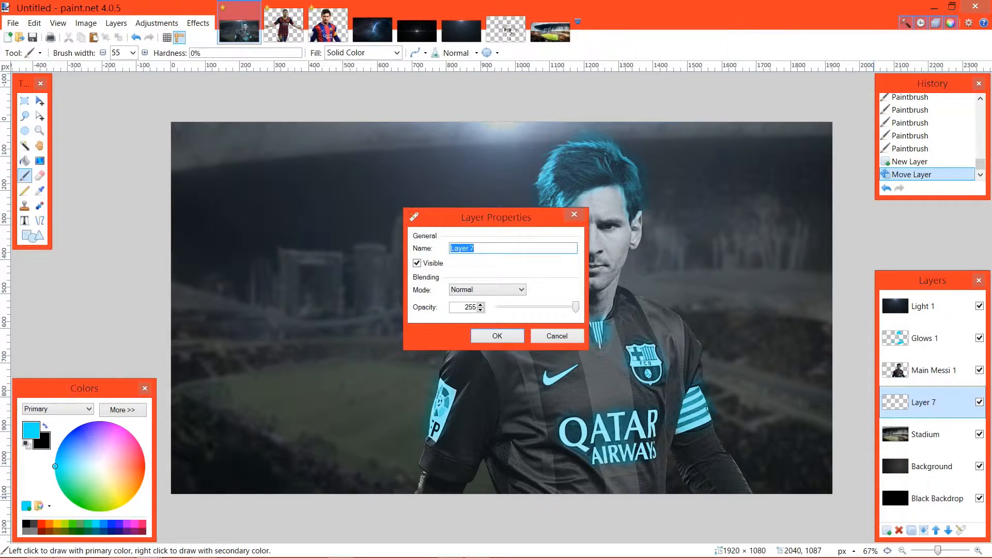
type("Particles")
key("Return")
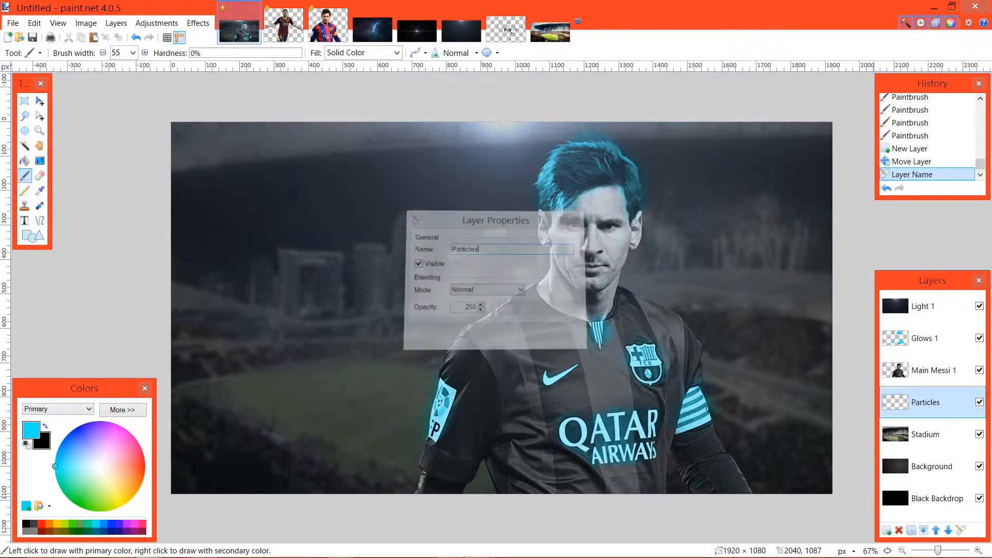
Open the Particles1 image from the Stock folder in Photography Projects.
left_click(507, 29)
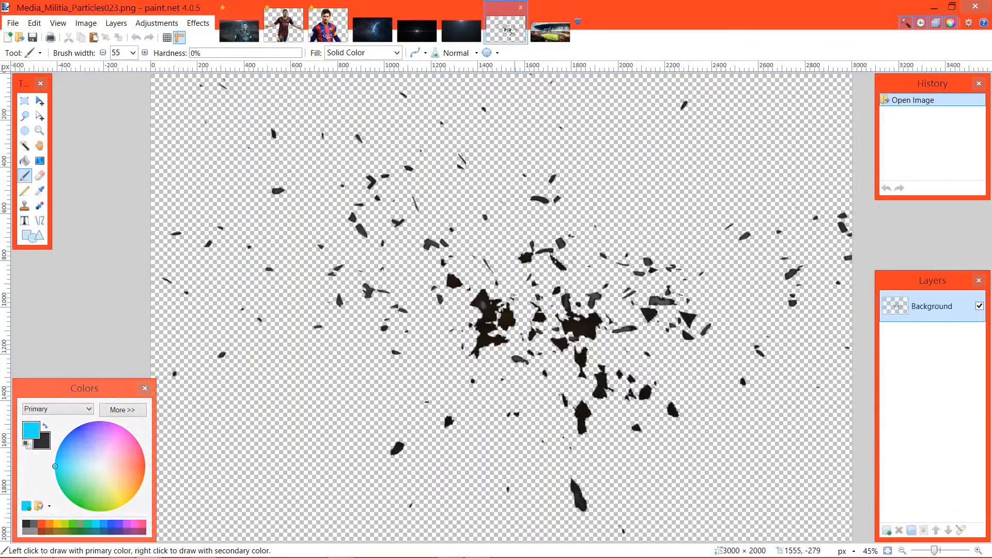
left_click(13, 23)
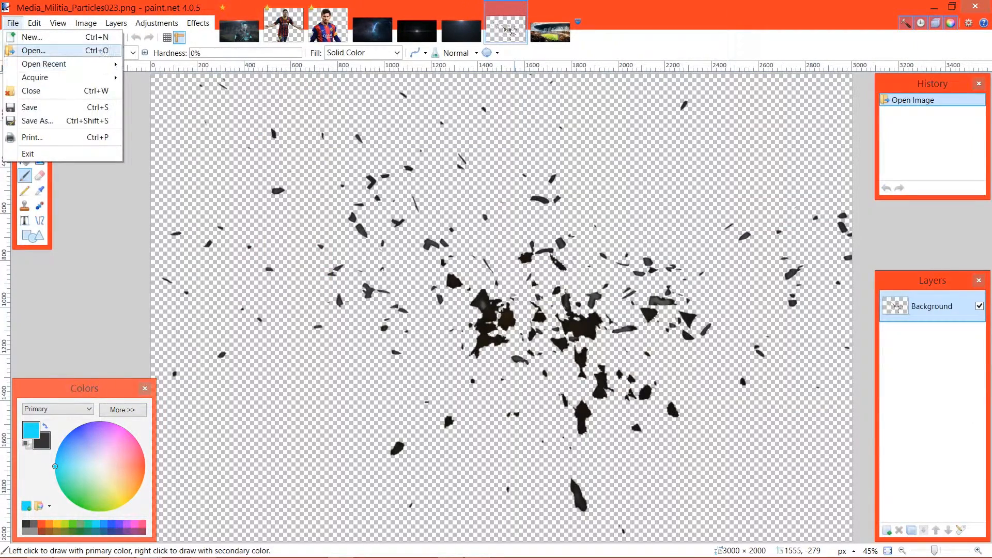
left_click(34, 50)
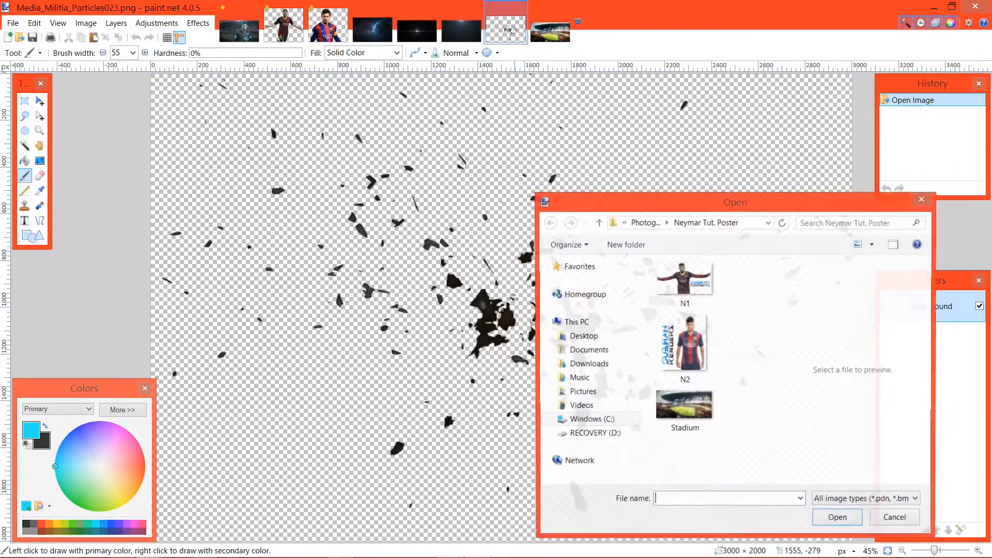
left_click(624, 222)
left_click(645, 222)
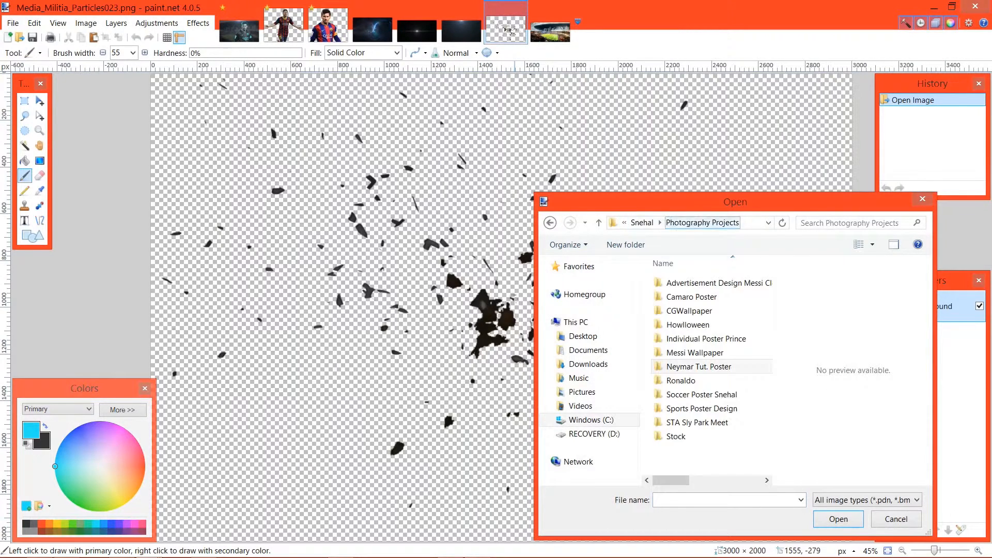
double_click(676, 437)
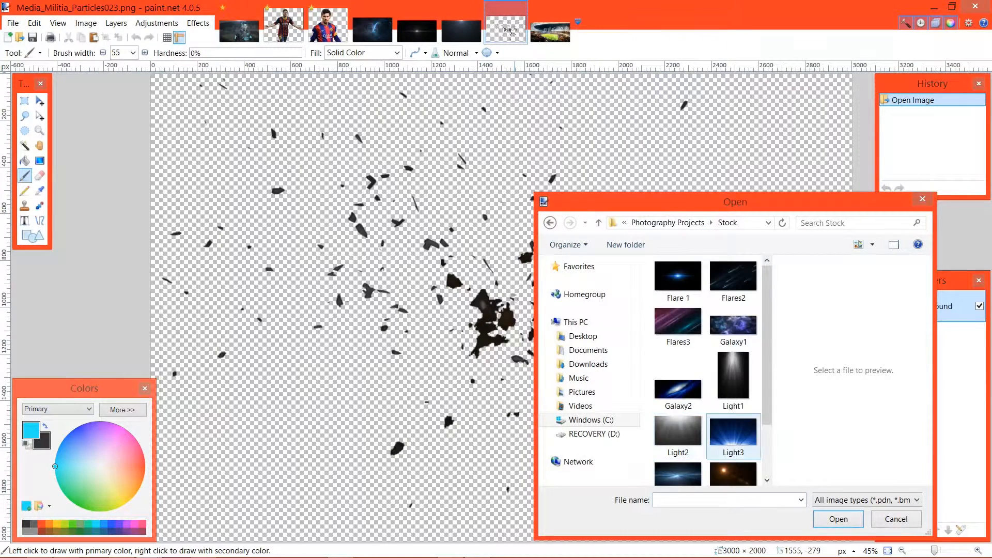
scroll(713, 372, "down", 2)
double_click(674, 455)
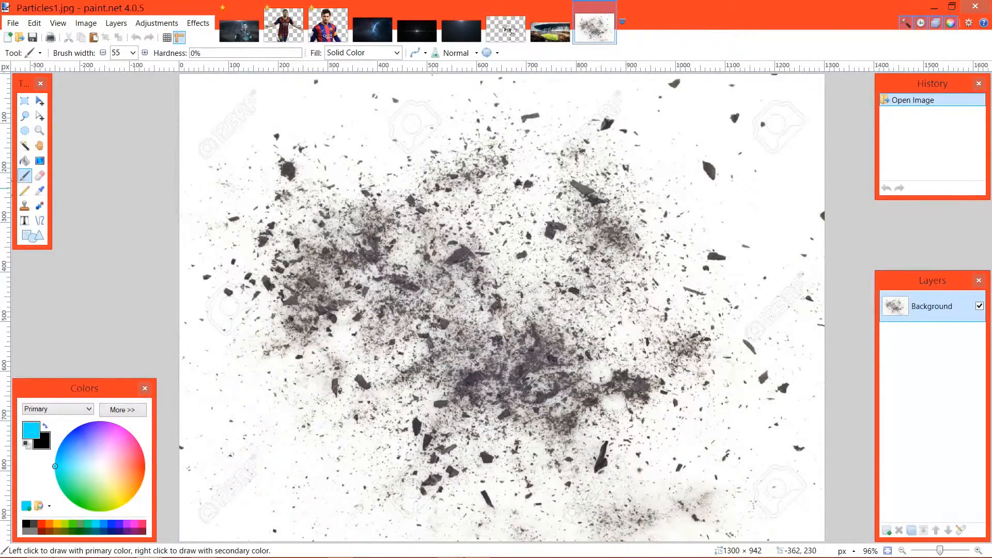
Select the white background of the Particles1 image with the Magic Wand and delete it.
left_click(24, 145)
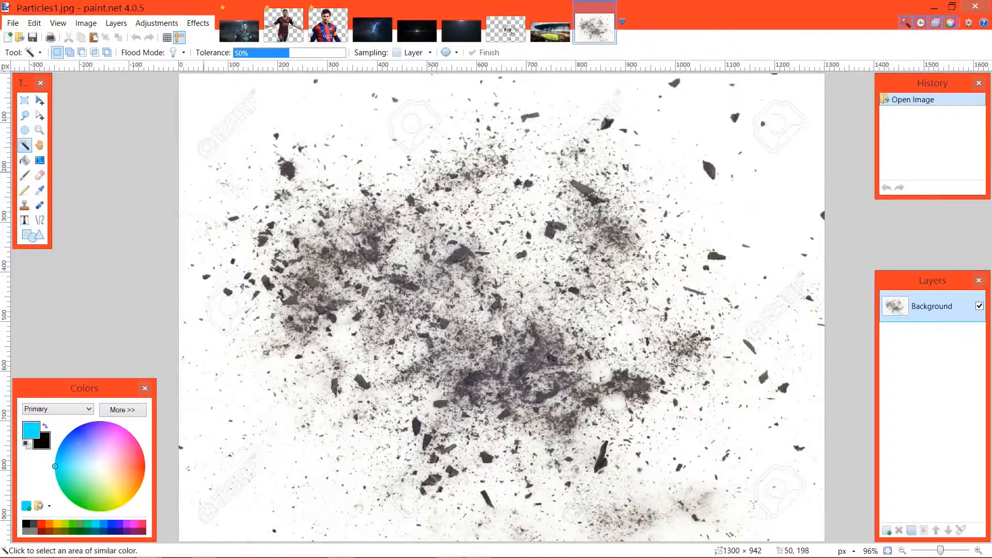
left_click(216, 184)
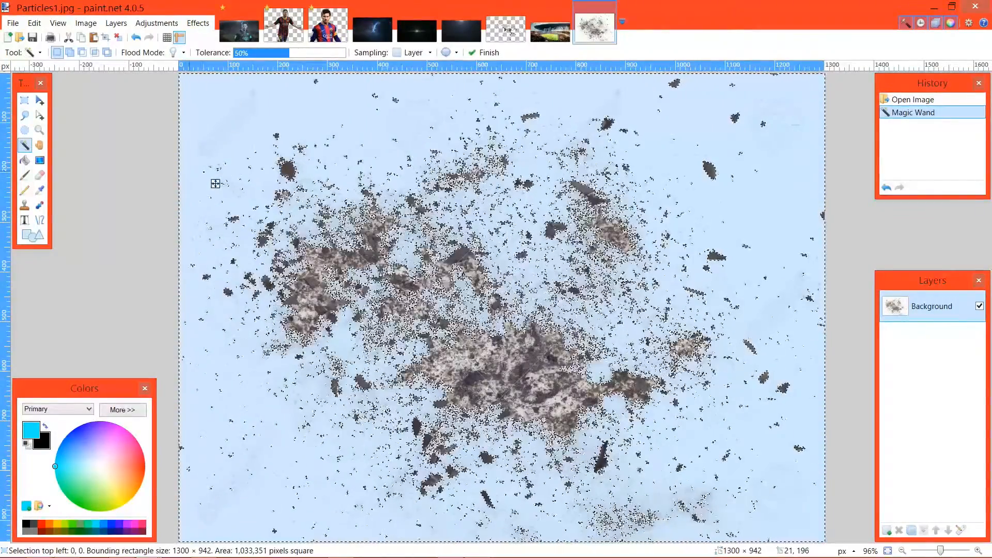
key("Delete")
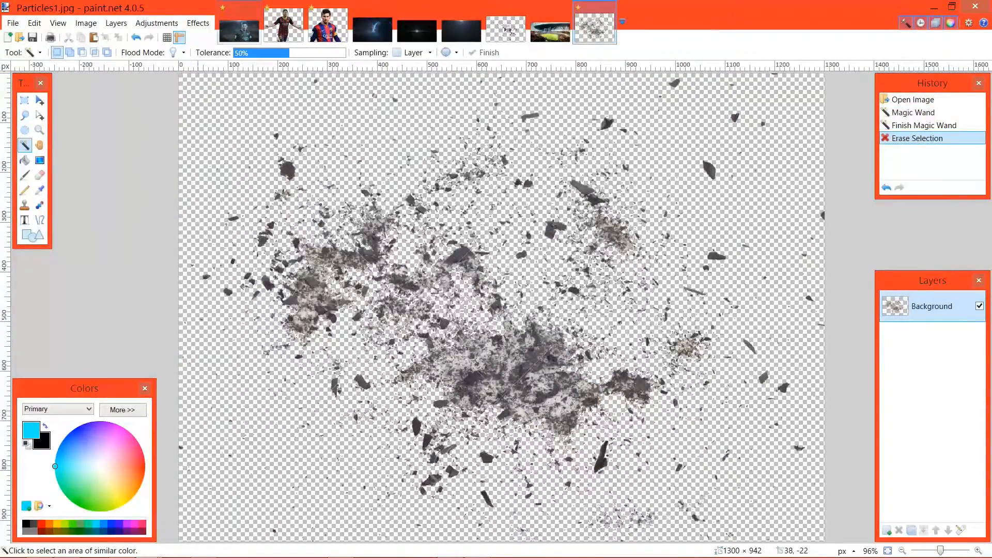
Paste the particles cutout into the wallpaper's Particles layer, enlarge it to about 1961 × 1421 px, position it behind the player, and deselect.
left_click(239, 30)
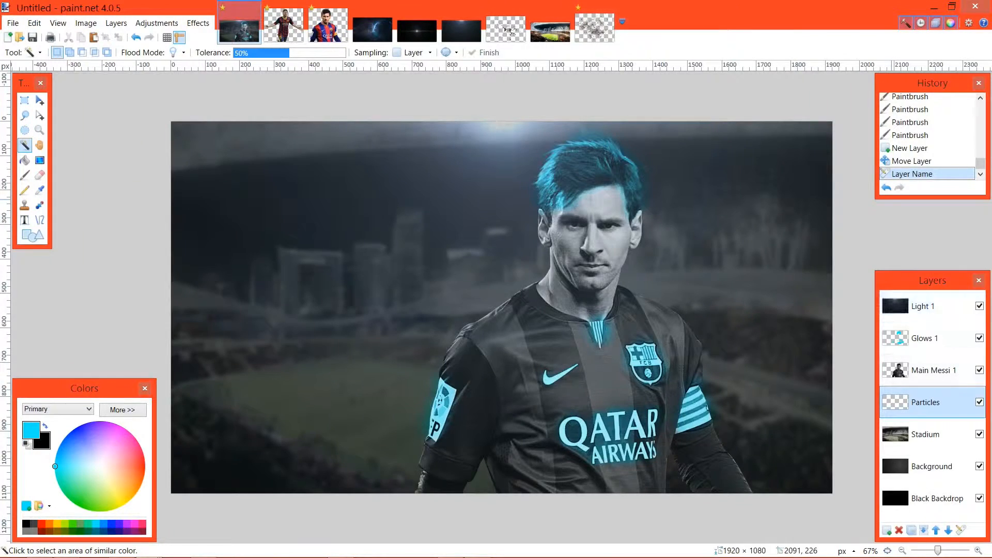
key("ctrl+v")
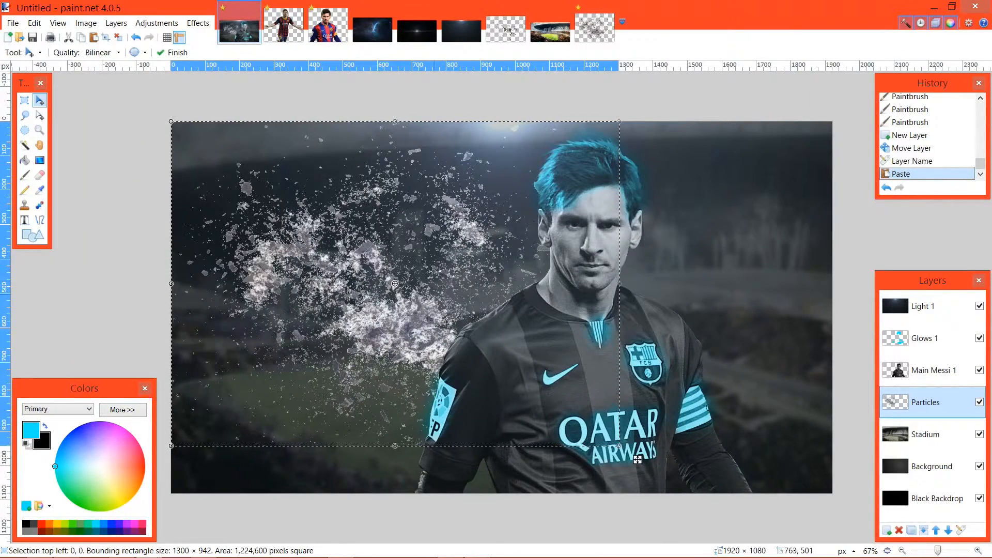
left_click_drag(638, 460, 822, 539)
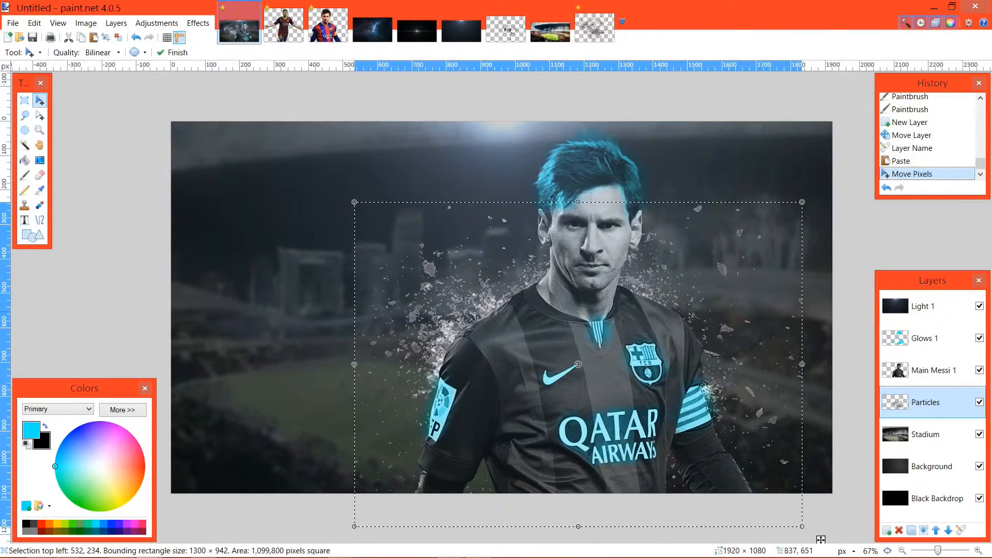
mouse_move(354, 203)
left_mouse_down()
mouse_move(198, 85)
mouse_move(127, 7)
left_mouse_up()
left_click_drag(365, 163, 524, 281)
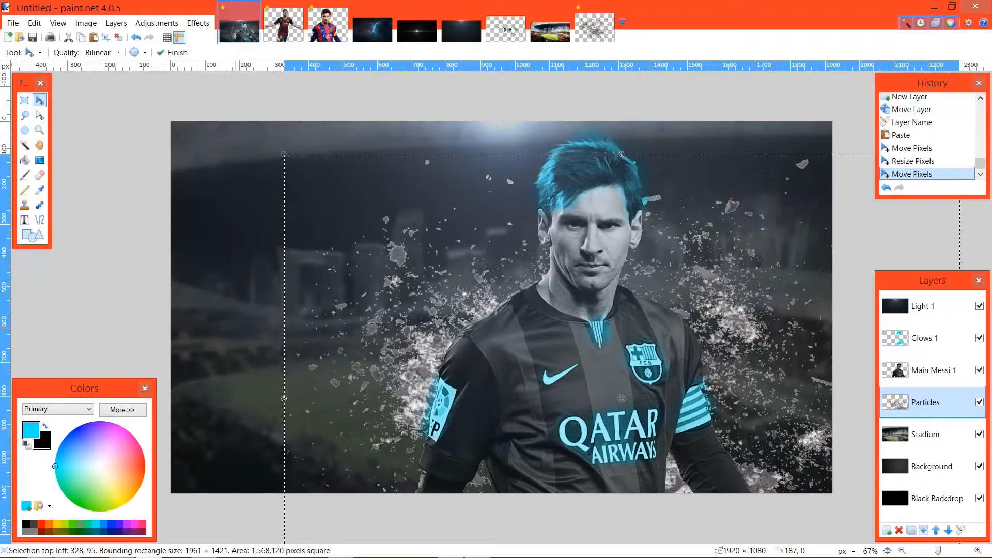
left_click(118, 37)
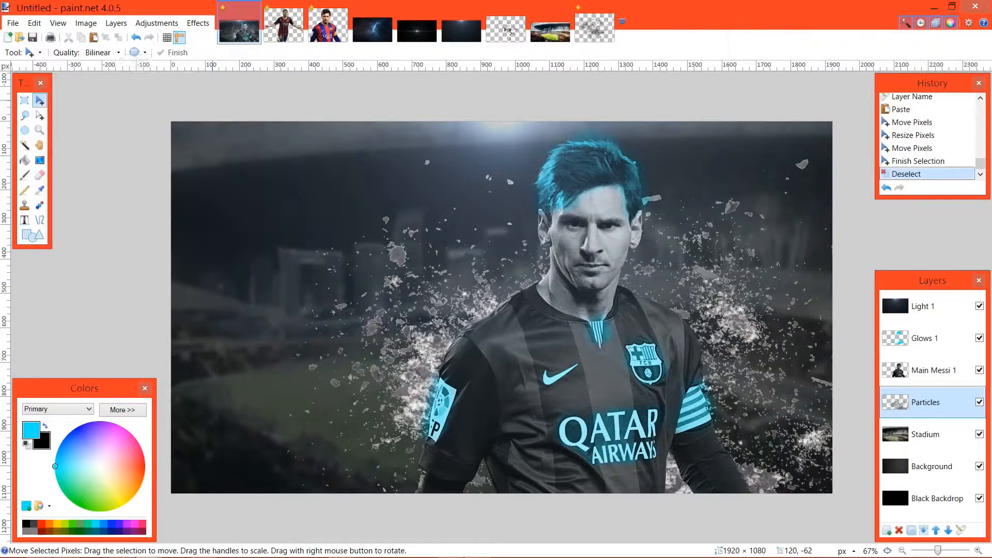
Shift the entire Particles layer content about 22 px to the left and deselect.
key("ctrl+a")
left_click_drag(853, 505, 845, 506)
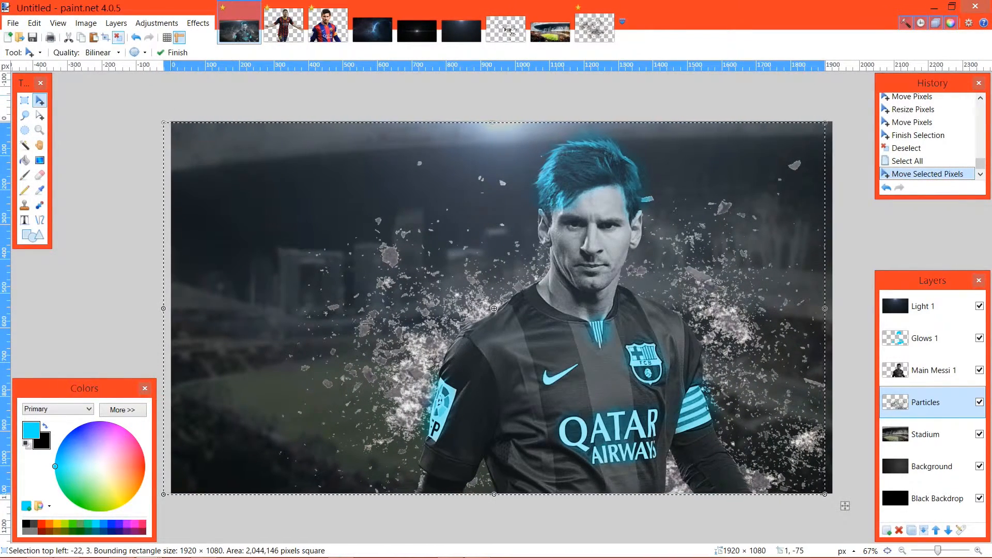
key("ctrl+d")
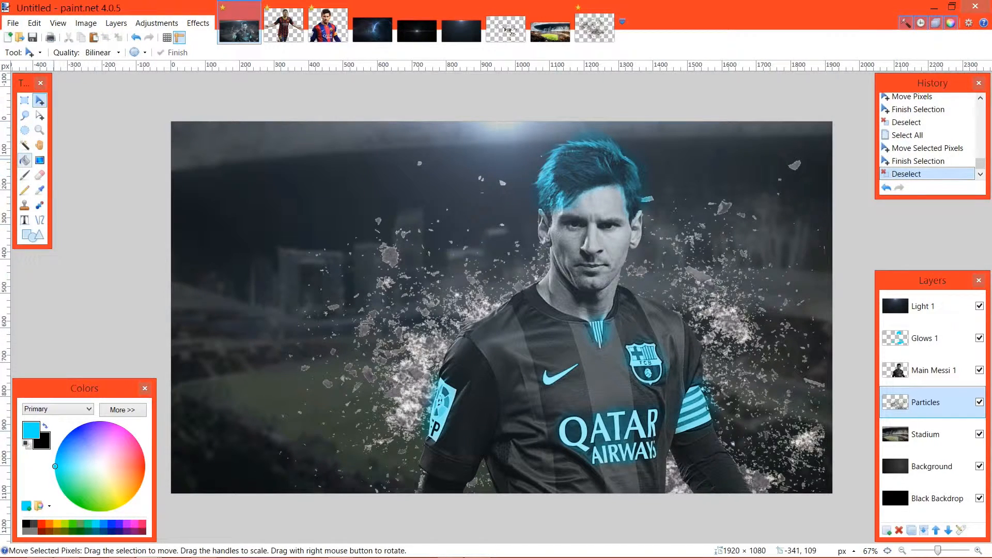
Try a cyan Paintbrush stroke over the particles beside the player's shoulder on the Glows 1 layer.
left_click(24, 175)
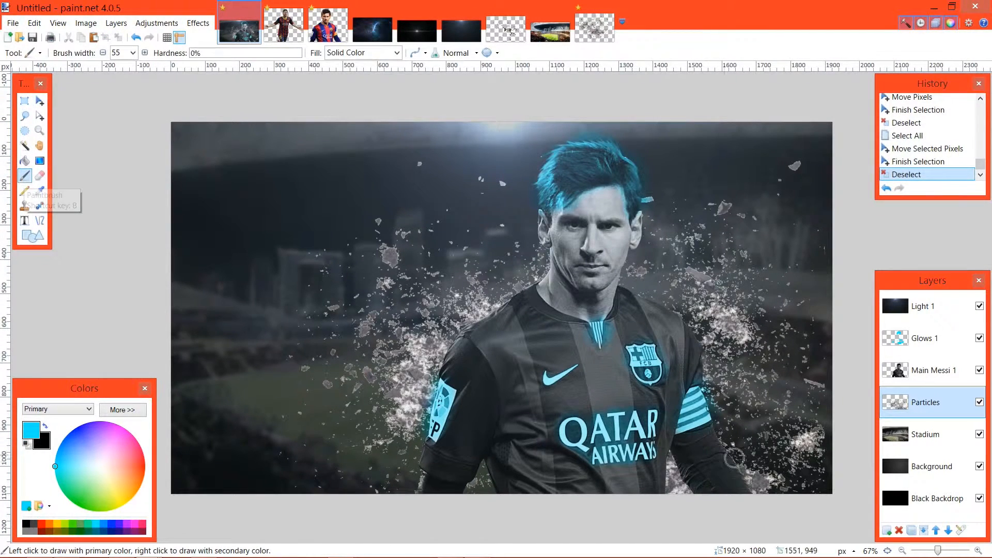
left_click(922, 338)
left_click_drag(417, 337, 425, 362)
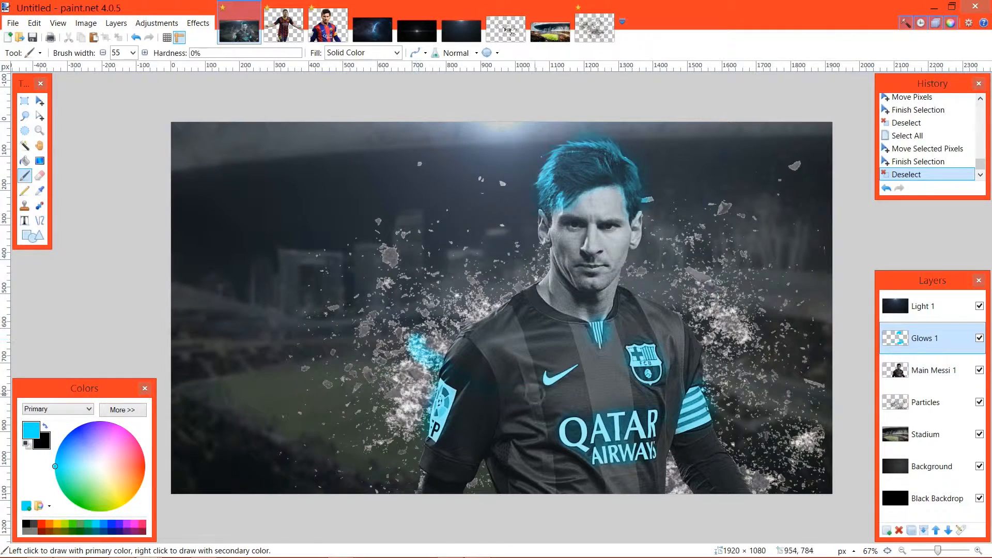
key("ctrl+z")
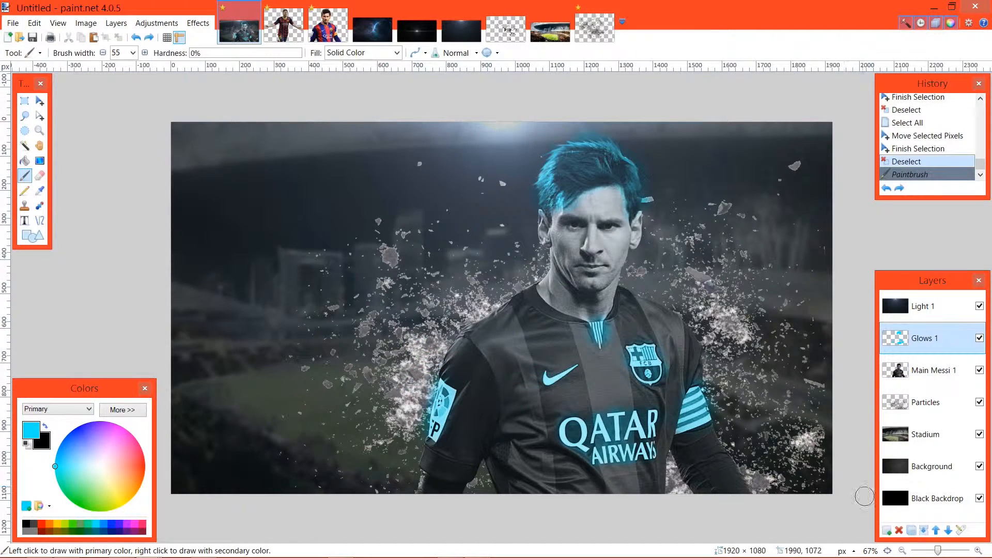
Add a new layer and place it directly below the Main Messi 1 layer.
left_click(886, 530)
left_click(948, 530)
left_click(948, 531)
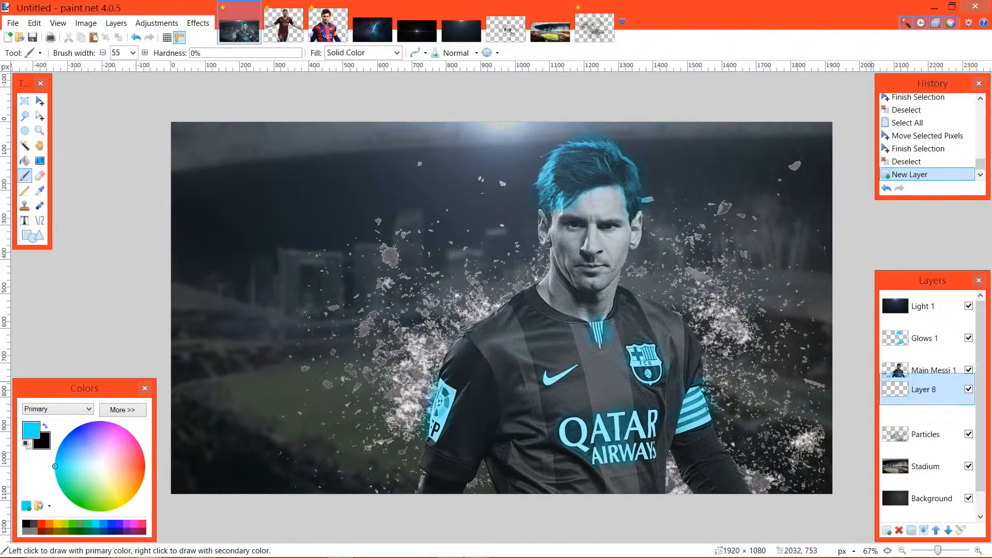
Name the new layer Particle Glows and set its blend mode to Overlay.
key("F4")
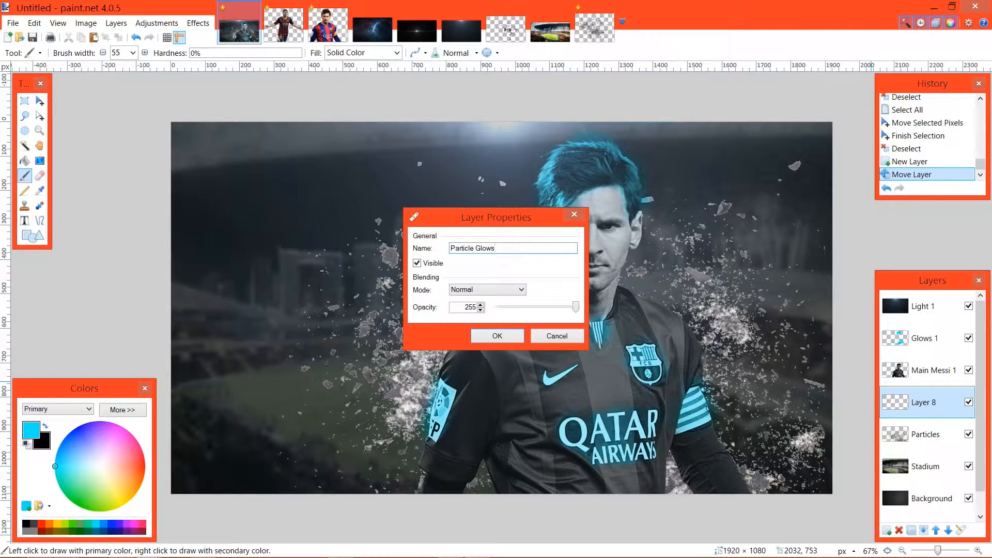
left_click(487, 289)
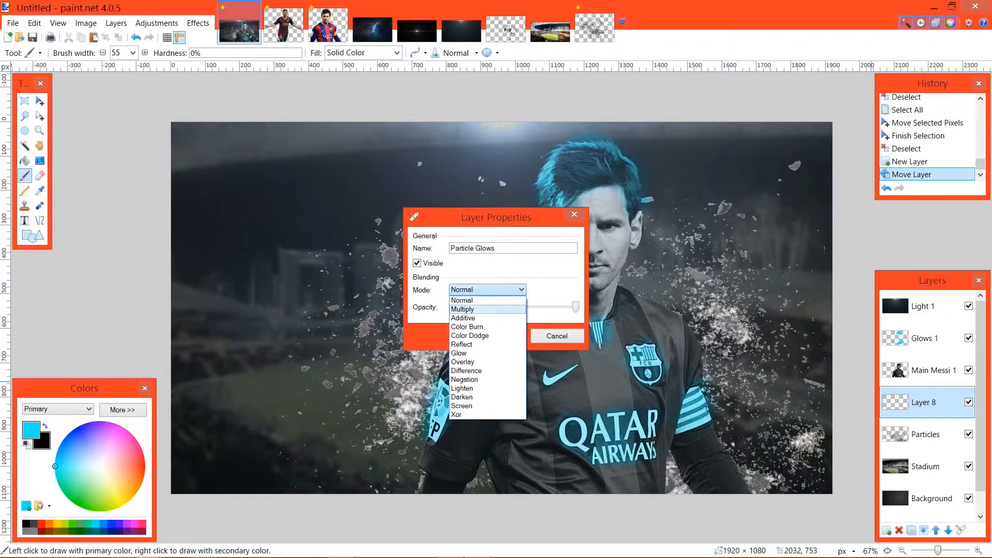
left_click(486, 353)
left_click(487, 290)
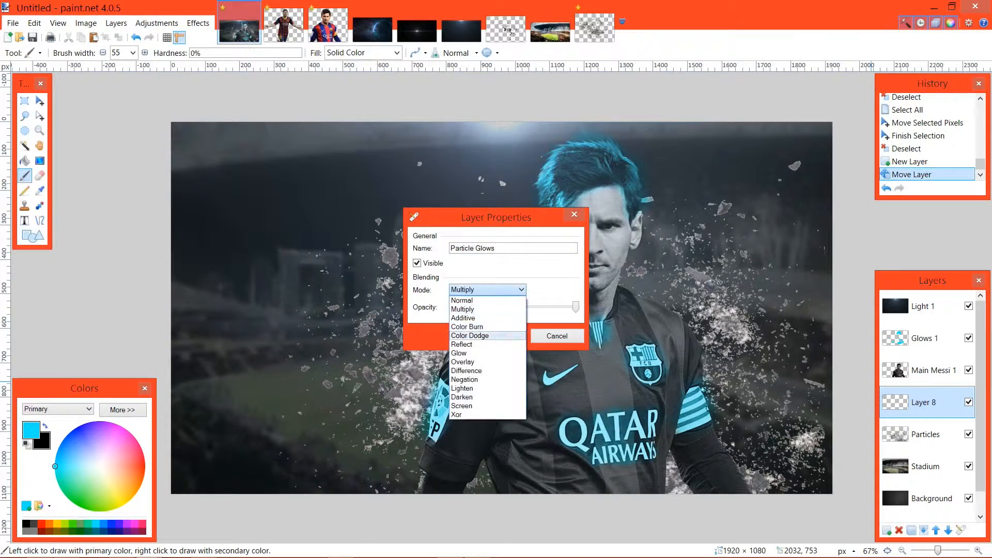
left_click(487, 361)
left_click(513, 336)
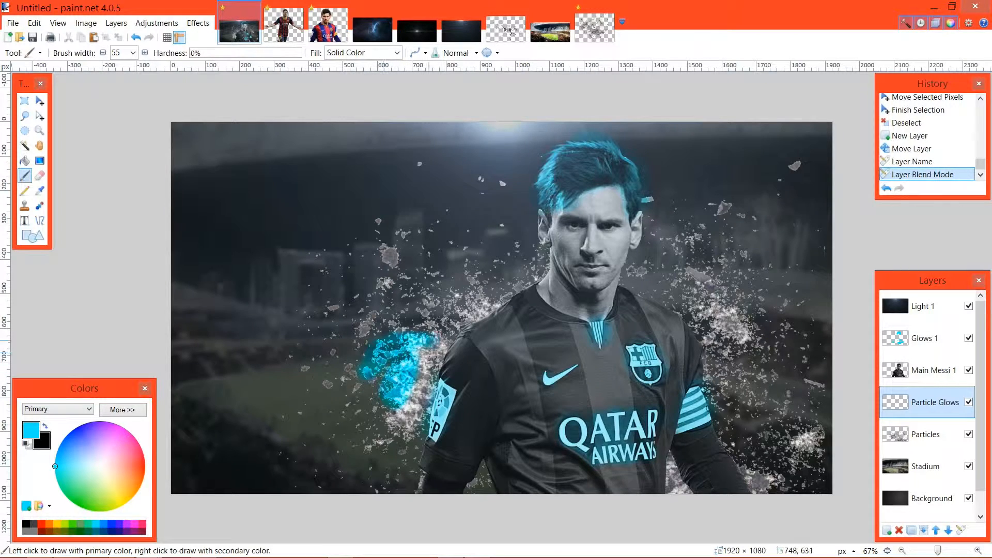
Try painting cyan over the particles on both sides of the player, raising the brush width to 500.
left_click_drag(462, 325, 462, 325)
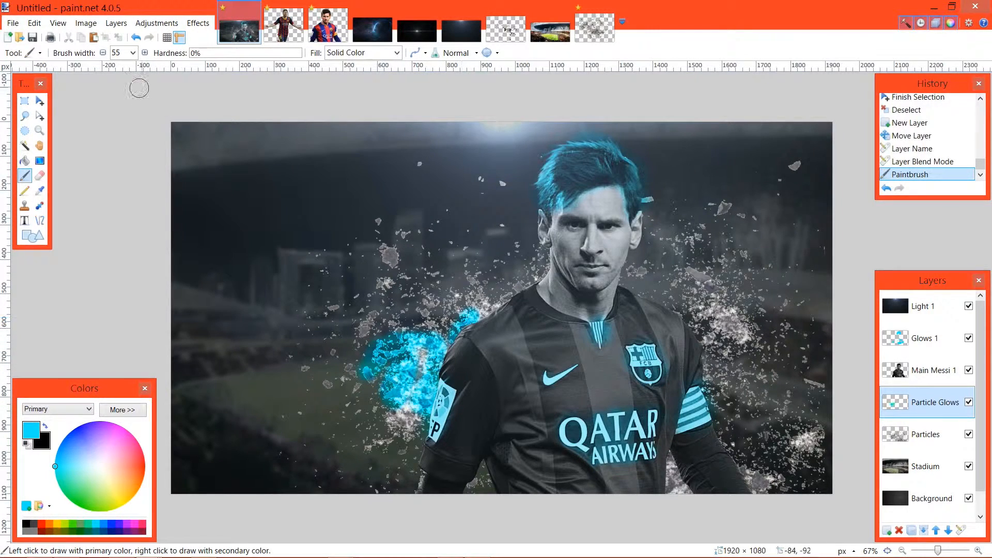
left_click(132, 53)
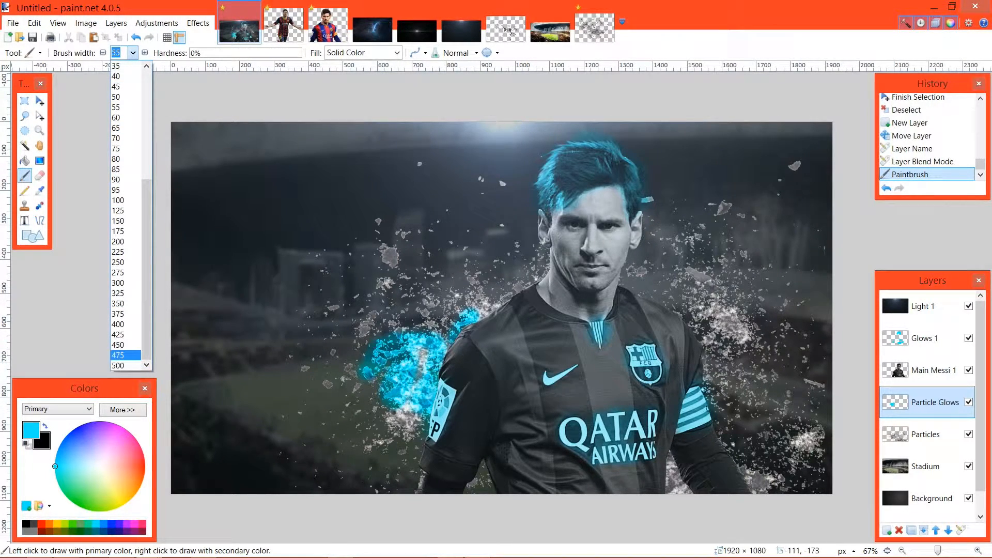
left_click(120, 370)
left_click(133, 53)
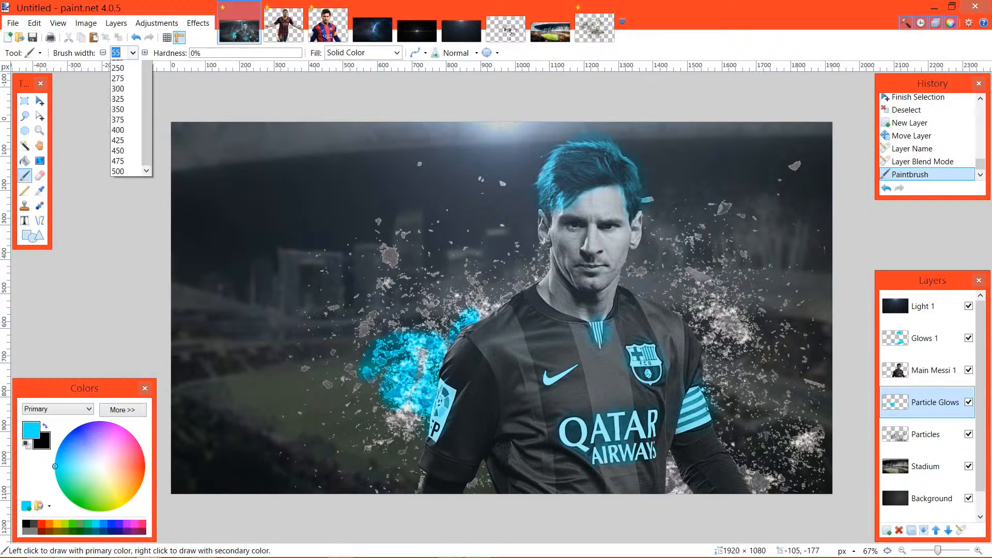
left_click(118, 365)
mouse_move(261, 328)
left_mouse_down()
mouse_move(415, 361)
mouse_move(495, 286)
mouse_move(606, 257)
mouse_move(794, 173)
mouse_move(818, 193)
mouse_move(784, 314)
mouse_move(712, 355)
left_mouse_up()
mouse_move(701, 400)
left_mouse_down()
mouse_move(708, 445)
mouse_move(776, 450)
left_mouse_up()
left_click(388, 250)
left_click(365, 286)
left_click(349, 334)
left_click(377, 413)
left_click(406, 434)
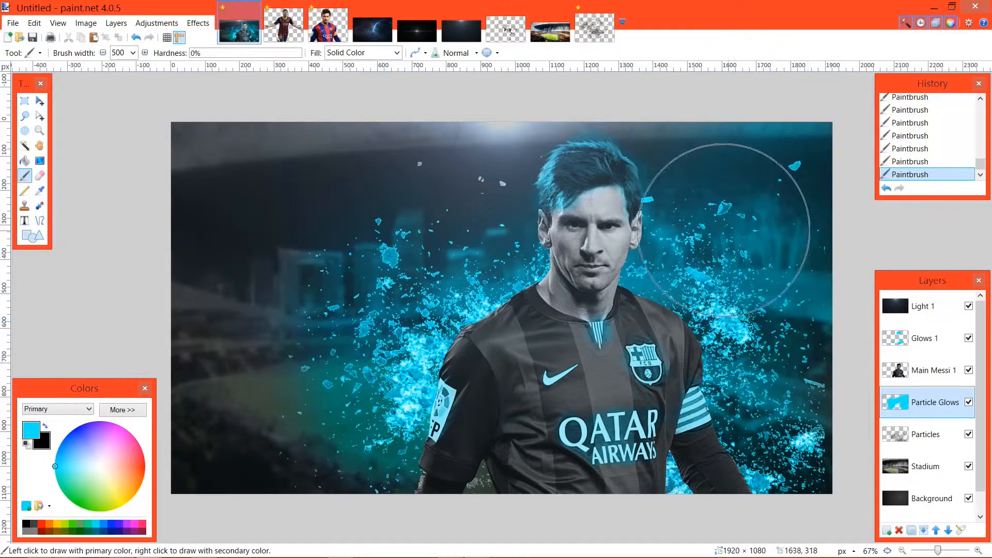
Undo all the particle glow strokes along with the layer's blend mode change.
key("ctrl+z")
key("ctrl+z")
key("ctrl+z")
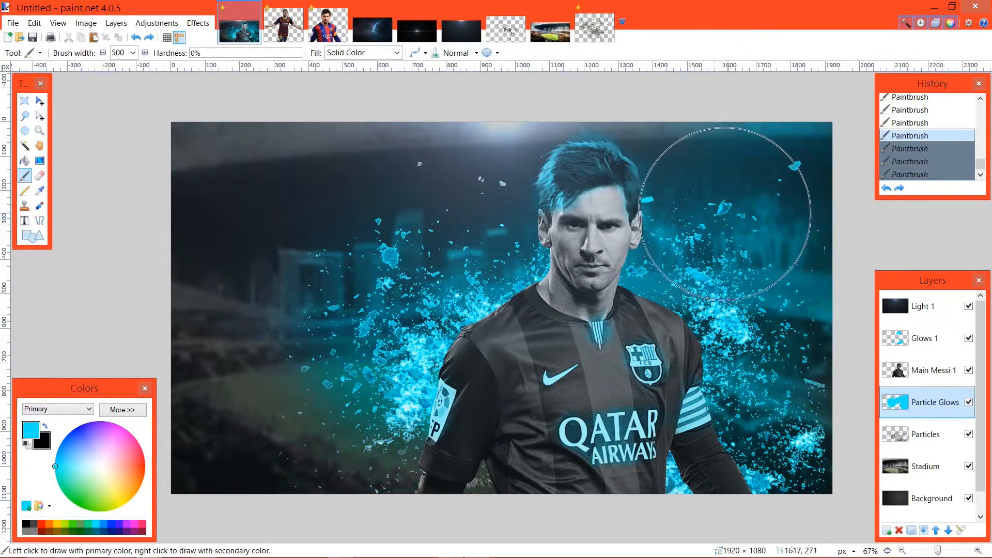
key("ctrl+z")
key("ctrl+z")
key("ctrl+z")
key("ctrl+z")
key("ctrl+z")
key("ctrl+z")
key("ctrl+z")
key("ctrl+z")
key("ctrl+z")
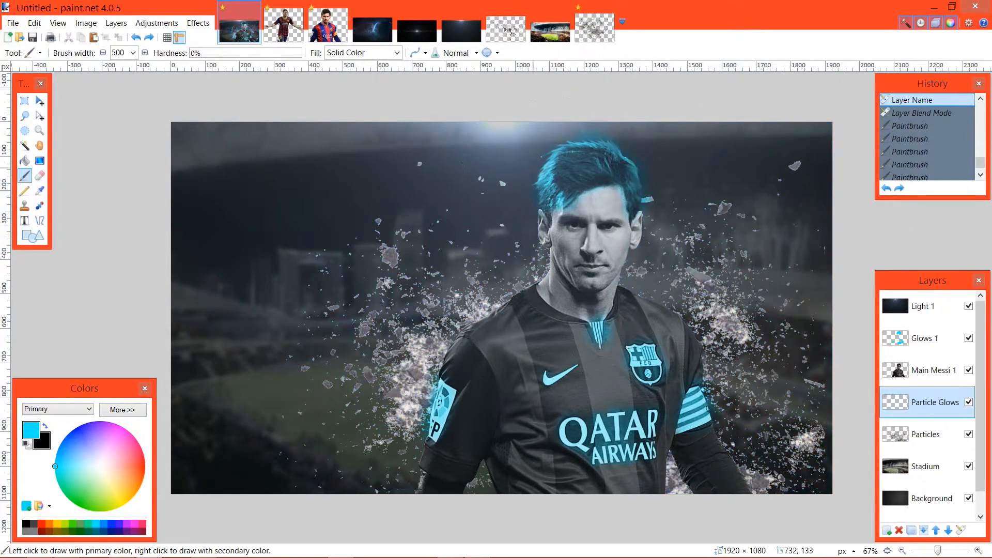
Set the brush width to 350, test a cyan stroke on the particles beside the player's sleeve, and undo it.
left_click(133, 52)
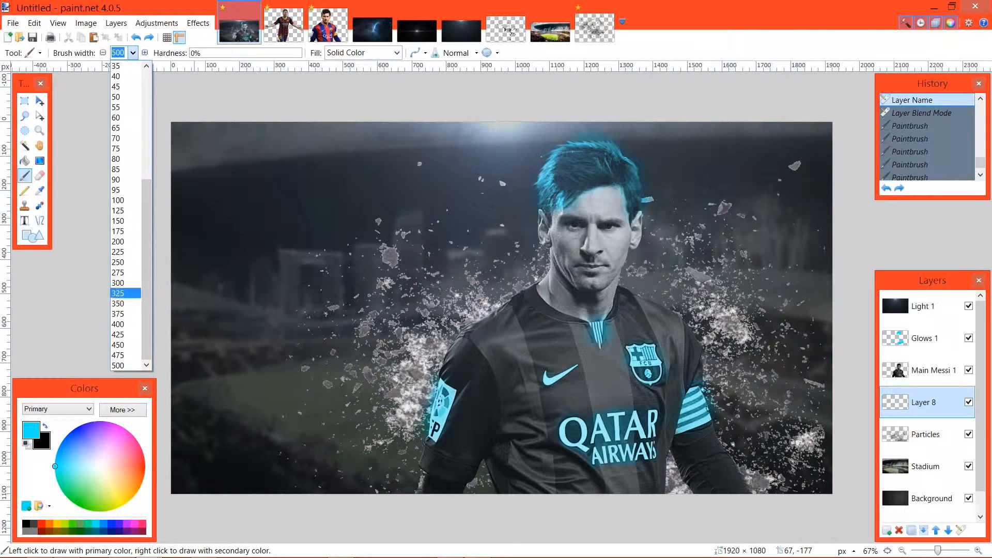
left_click(118, 303)
mouse_move(356, 352)
left_mouse_down()
mouse_move(399, 344)
mouse_move(412, 356)
left_mouse_up()
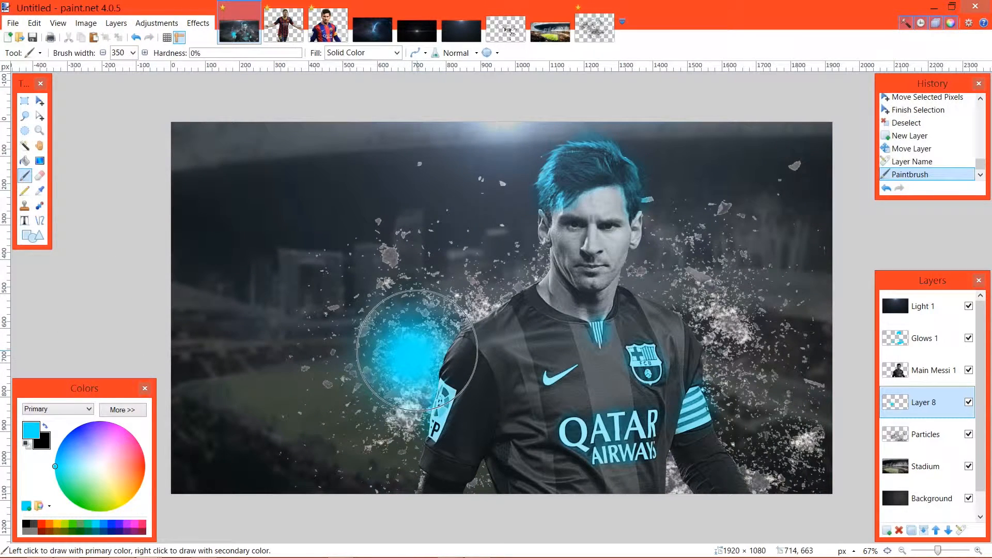
key("ctrl+z")
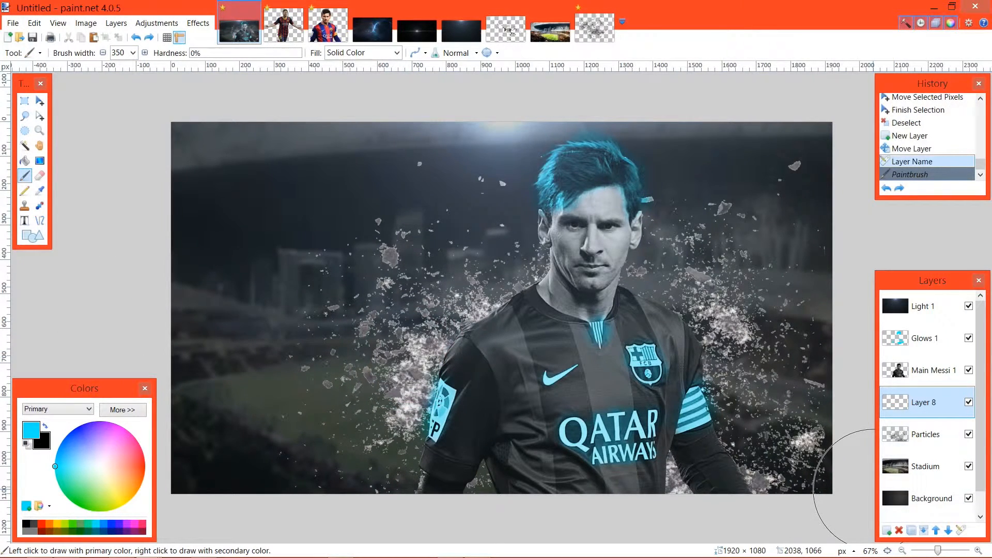
Rename Layer 8 as Particle glows and set its blend mode to Overlay.
mouse_move(924, 402)
left_mouse_down()
mouse_move(923, 439)
mouse_move(923, 402)
left_mouse_up()
double_click(923, 402)
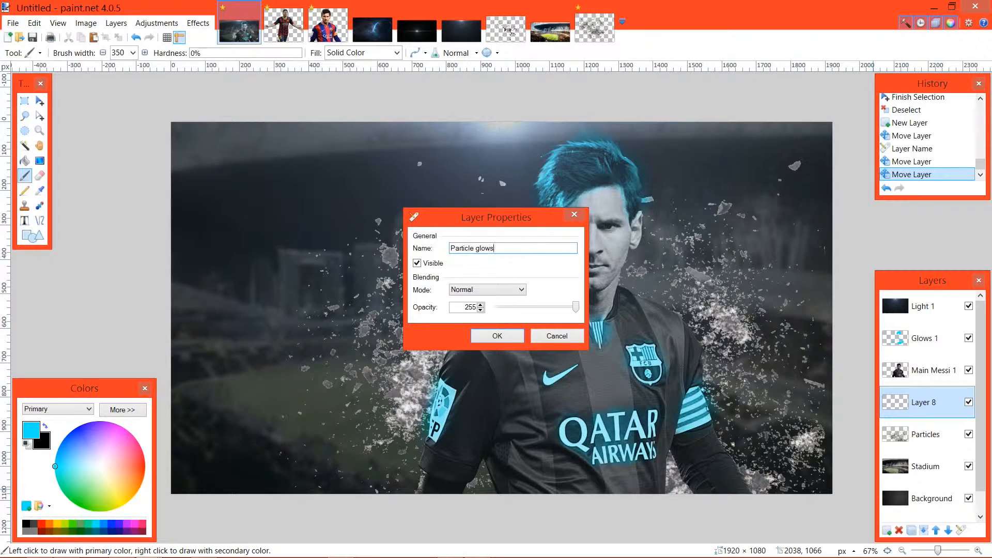
left_click(488, 290)
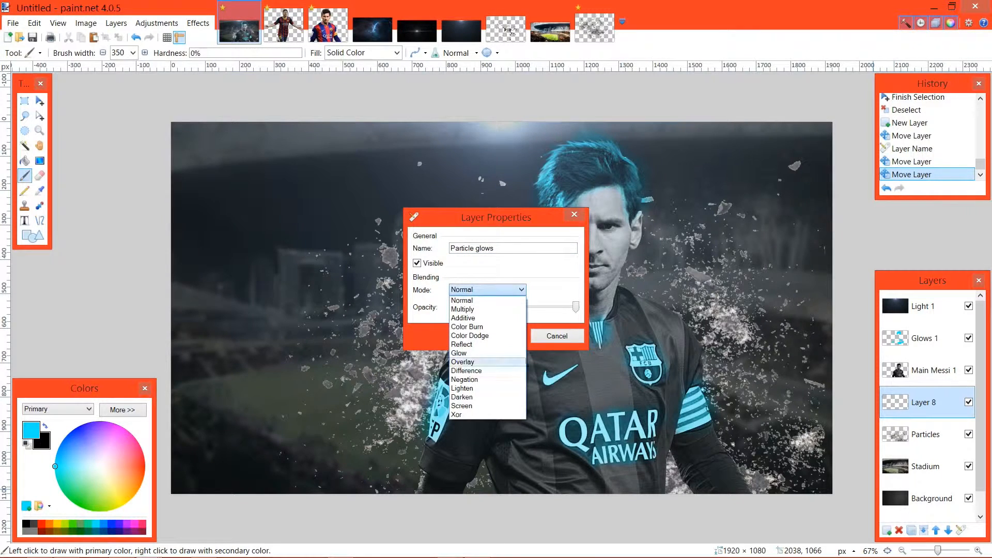
left_click(468, 362)
left_click(497, 336)
Paint cyan glows over the dense particle clusters beside both shoulders and below the player's arm in the lower-right of the image.
mouse_move(398, 409)
left_mouse_down()
mouse_move(517, 269)
mouse_move(496, 242)
mouse_move(460, 258)
left_mouse_up()
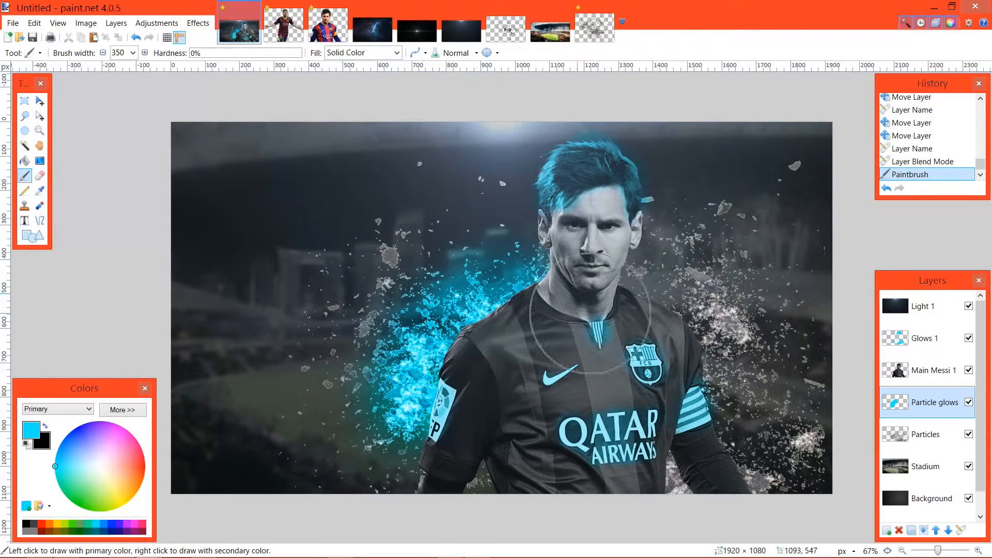
left_click(723, 310)
left_click(726, 326)
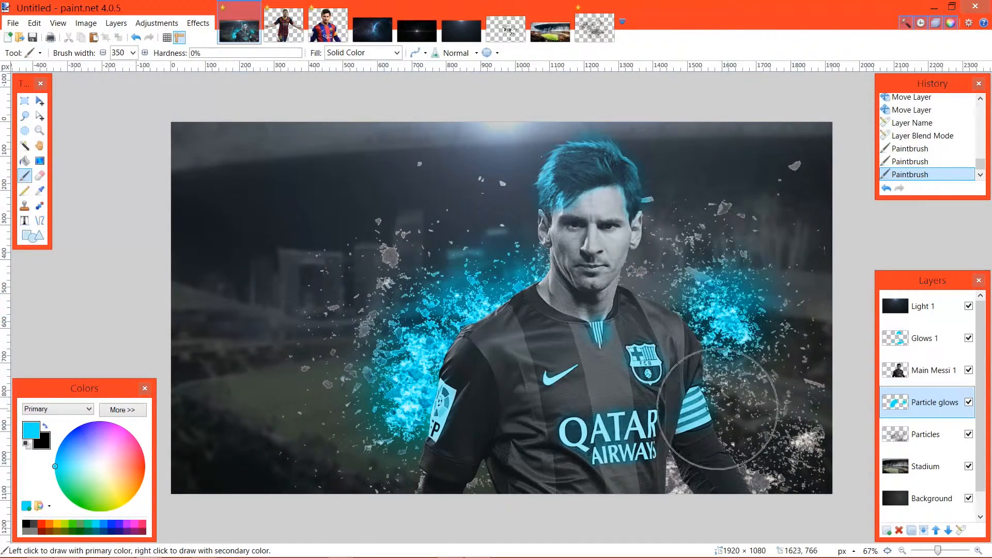
left_click(681, 496)
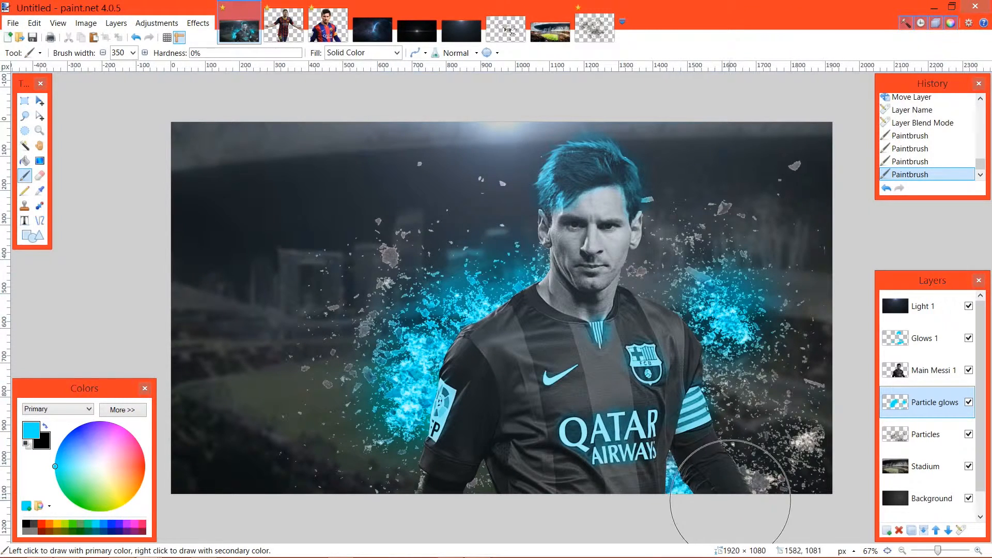
left_click(741, 501)
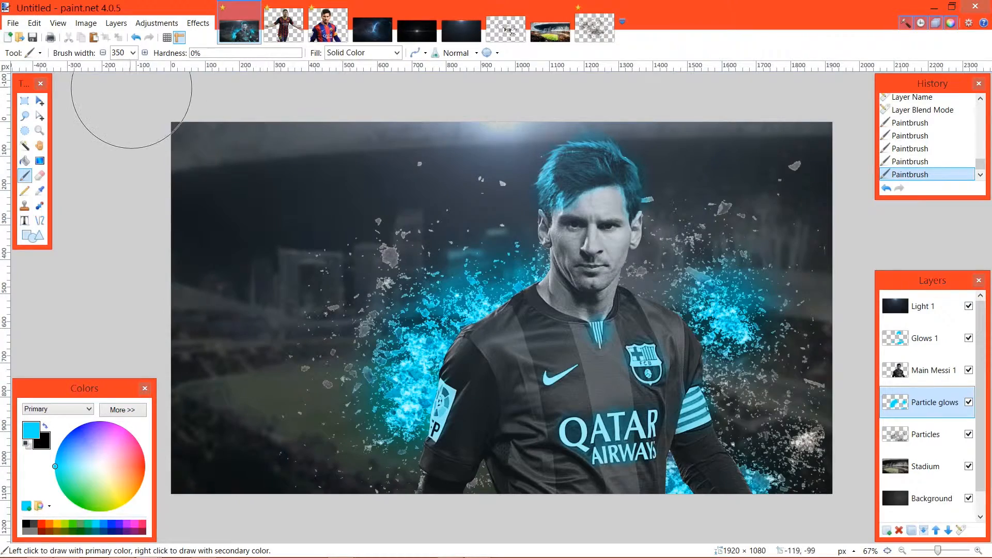
Set the brush width to 100 and color the larger particle fragments bordering the left-hand cluster cyan.
scroll(313, 117, "down", 1)
scroll(313, 117, "up", 1)
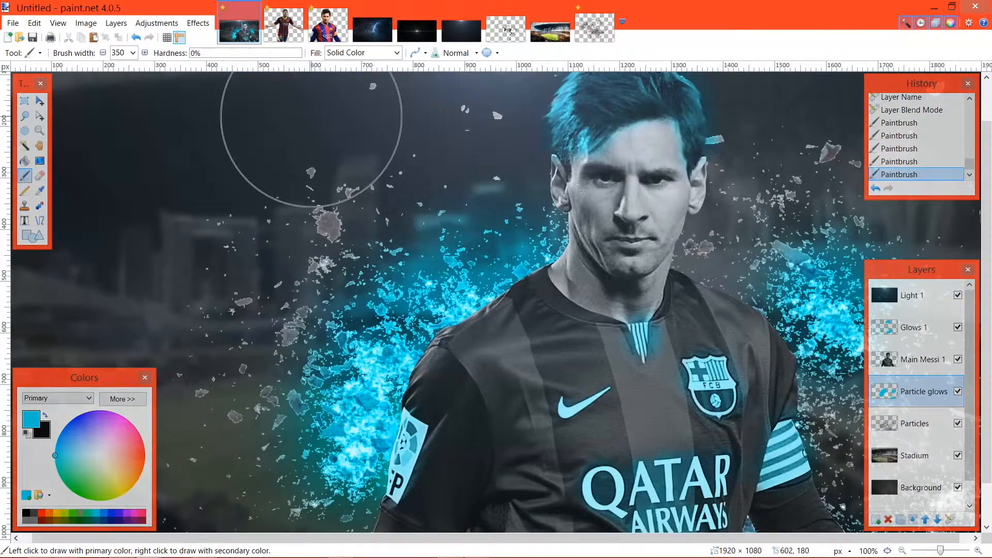
left_click(133, 52)
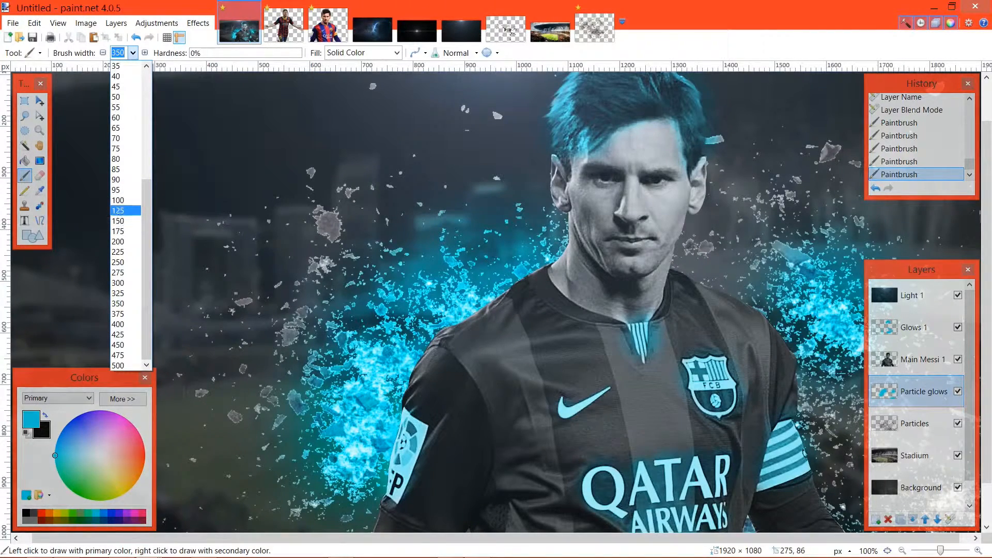
left_click(127, 200)
left_click(331, 222)
left_click(318, 261)
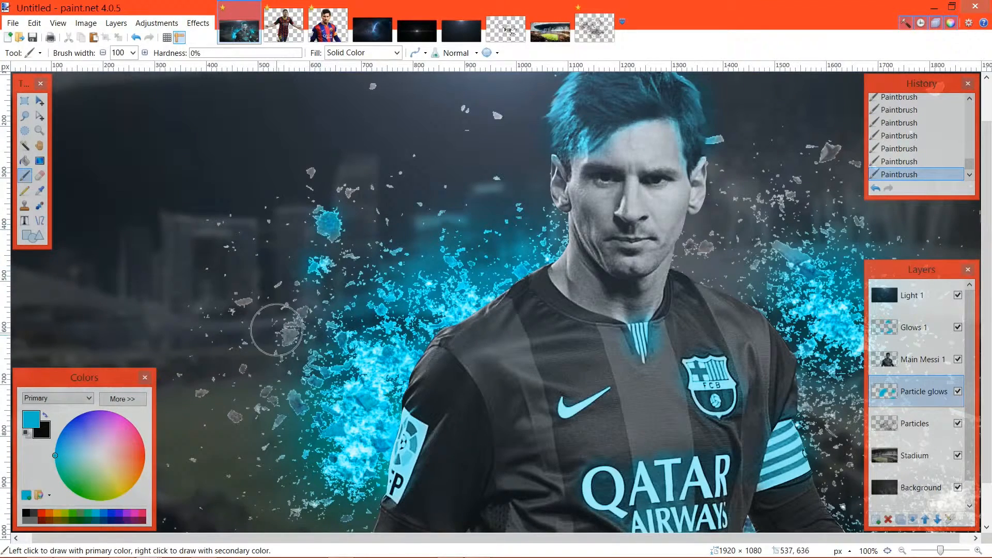
left_click(291, 333)
left_click(303, 318)
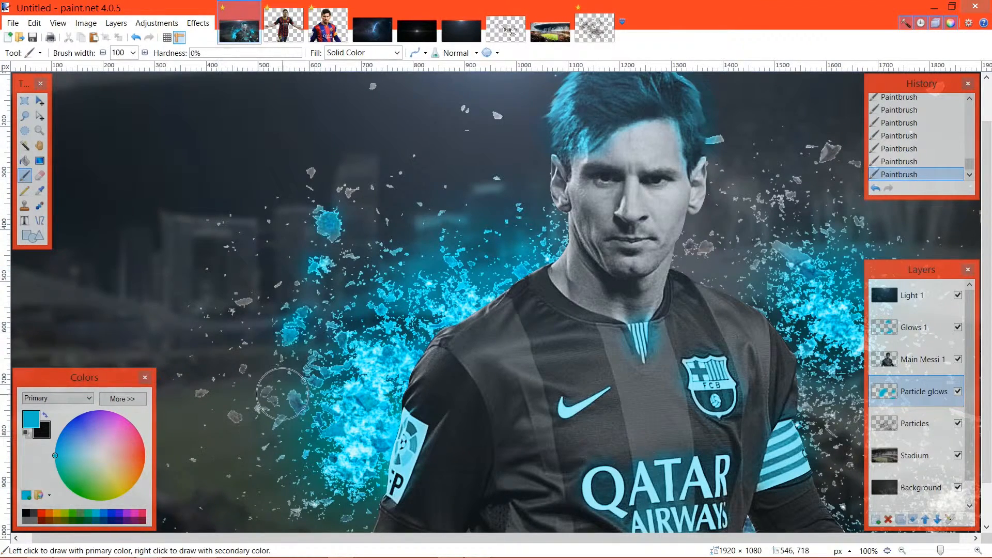
Paint cyan glows on the outlying particle fragments at the far left of the particle spread.
left_click(272, 391)
left_click(300, 402)
left_click(282, 422)
left_click(235, 417)
left_click(205, 397)
left_click(244, 364)
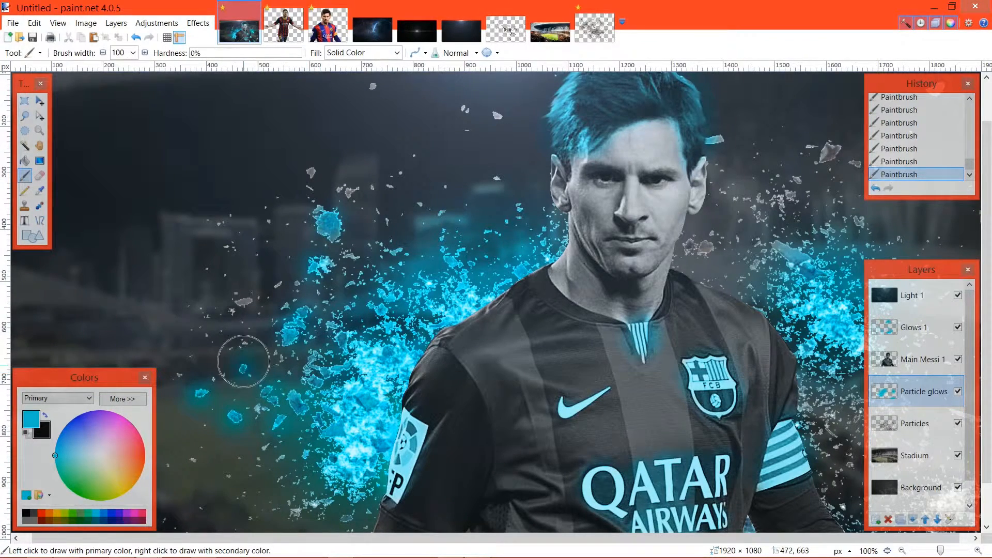
left_click(244, 300)
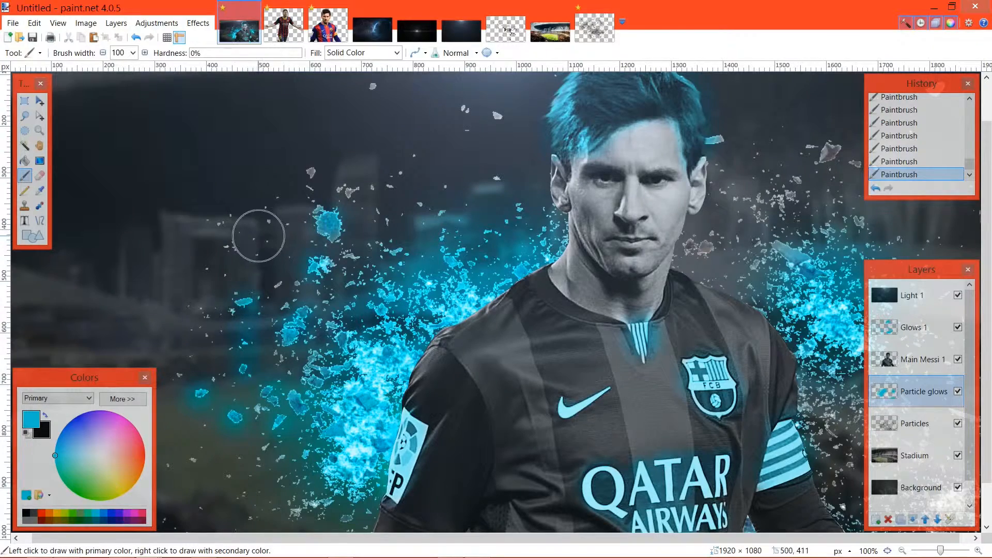
Color the scattered fragments above the left-hand particle cluster cyan, up to those level with the player's hair.
left_click(311, 168)
left_click(347, 189)
scroll(388, 181, "up", 2)
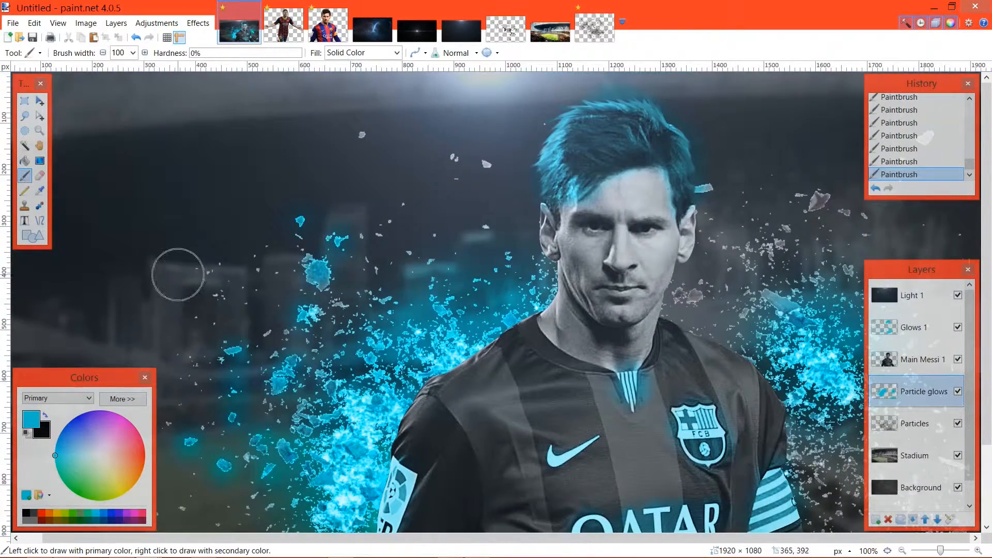
left_click(487, 165)
left_click(455, 157)
left_click(362, 136)
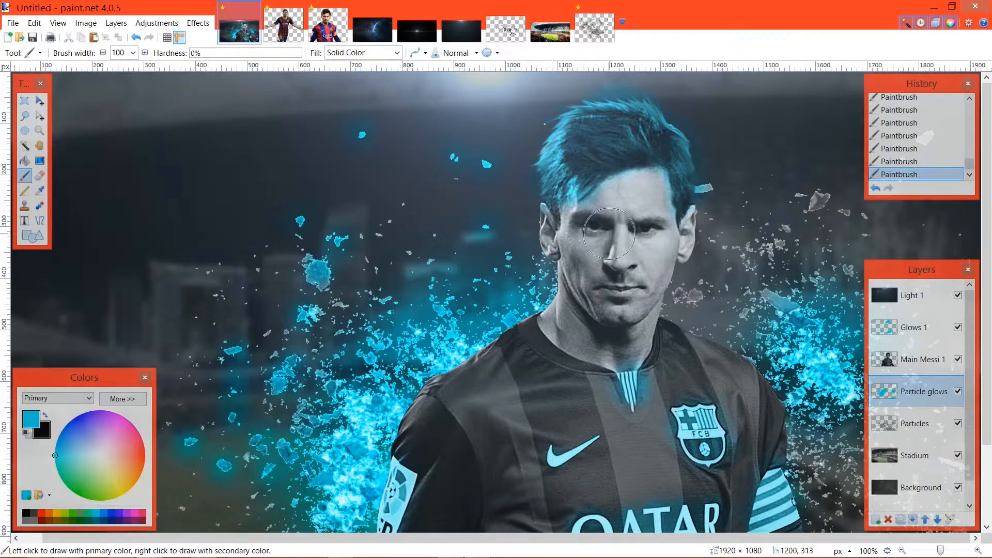
Color the fragments beside and above the player's right-hand shoulder cyan, including the larger pieces near the head and neck.
left_click(704, 190)
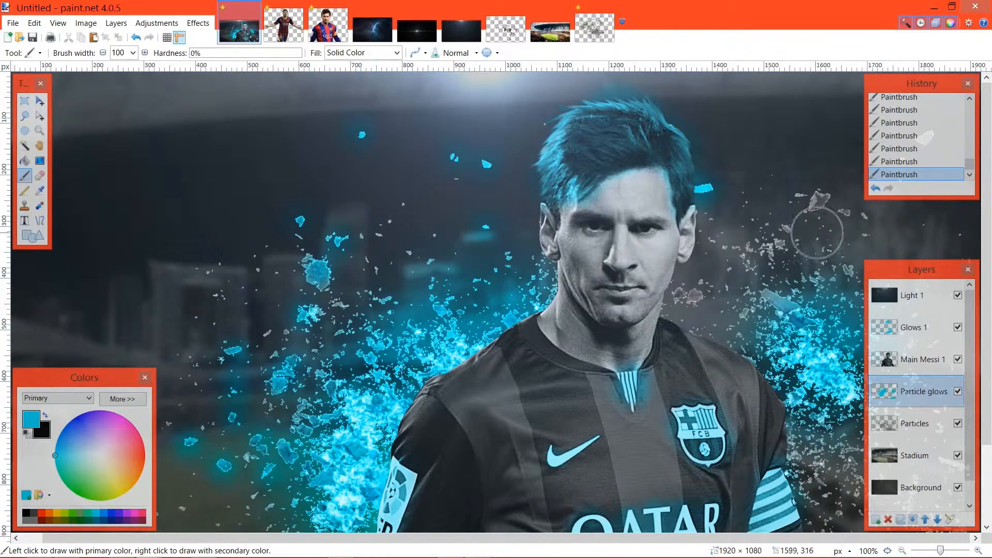
left_click(822, 199)
left_click(772, 247)
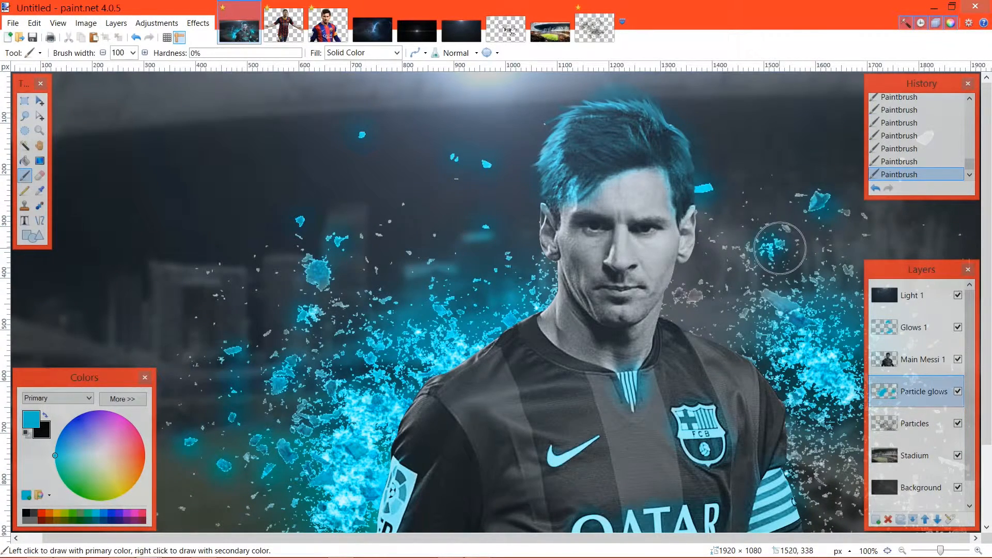
left_click(692, 295)
left_click(776, 305)
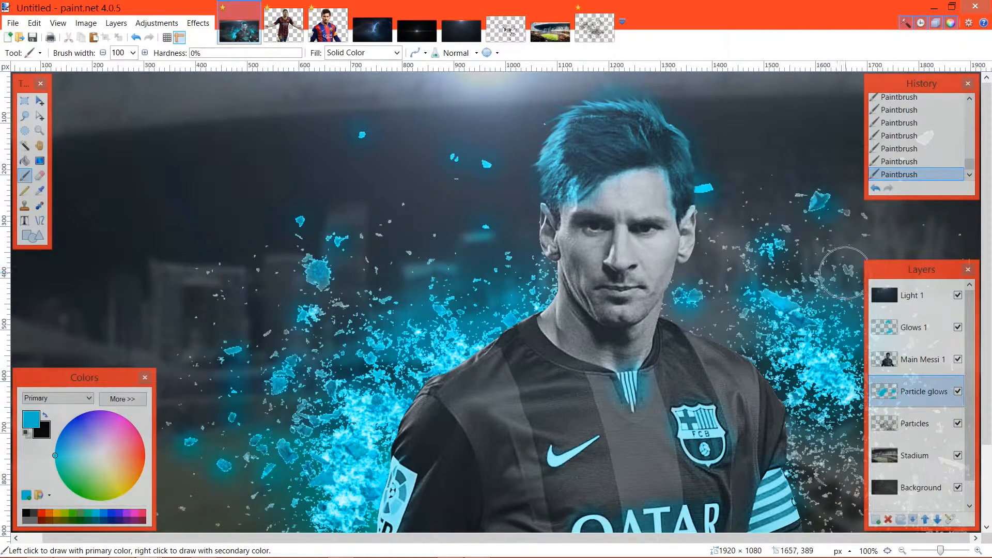
Paint cyan glows on the remaining particle fragments along the right-hand cluster and beside the striped sleeve.
scroll(806, 271, "down", 4)
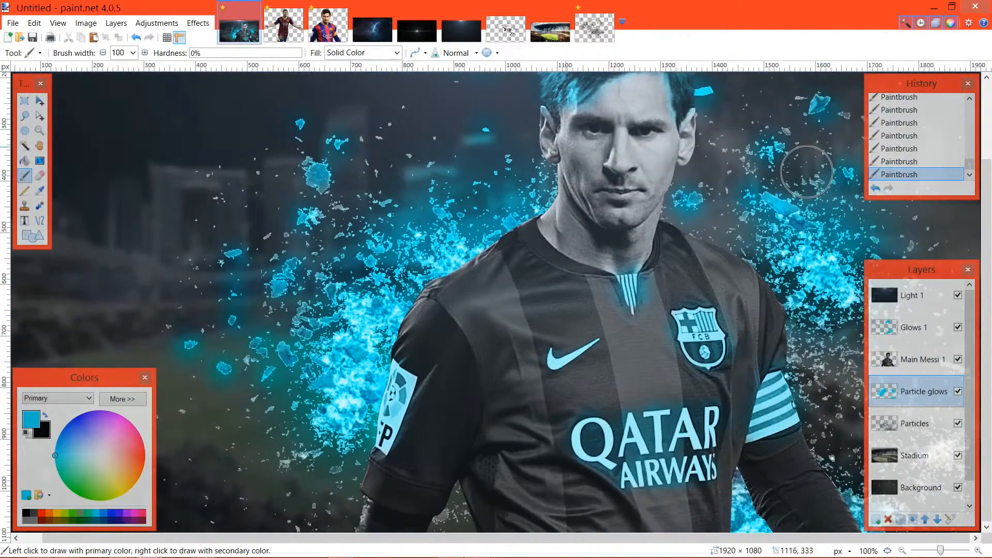
scroll(804, 207, "up", 3)
mouse_move(797, 422)
left_mouse_down()
mouse_move(810, 448)
mouse_move(839, 438)
mouse_move(842, 417)
left_mouse_up()
mouse_move(839, 474)
left_mouse_down()
mouse_move(858, 461)
mouse_move(832, 448)
left_mouse_up()
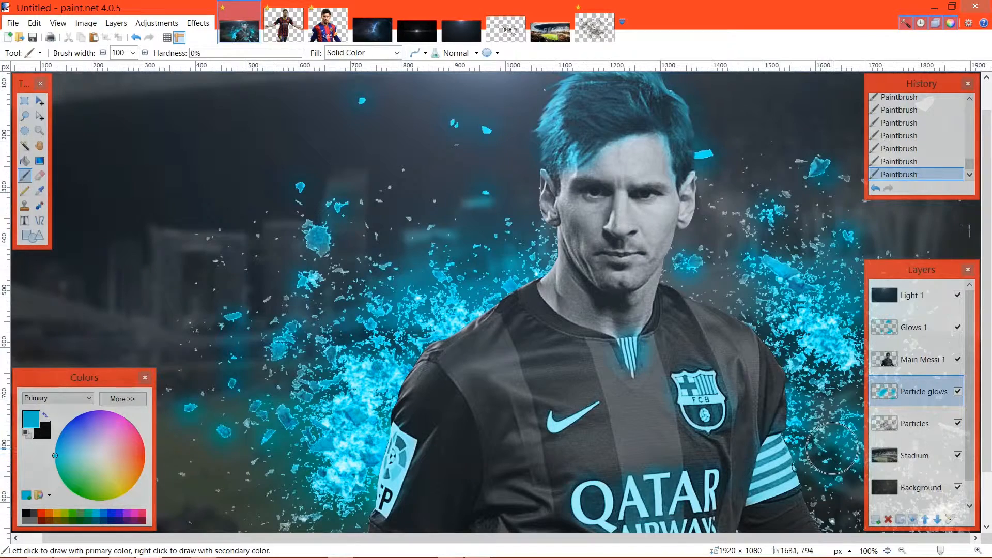
key("ctrl+minus")
key("ctrl+minus")
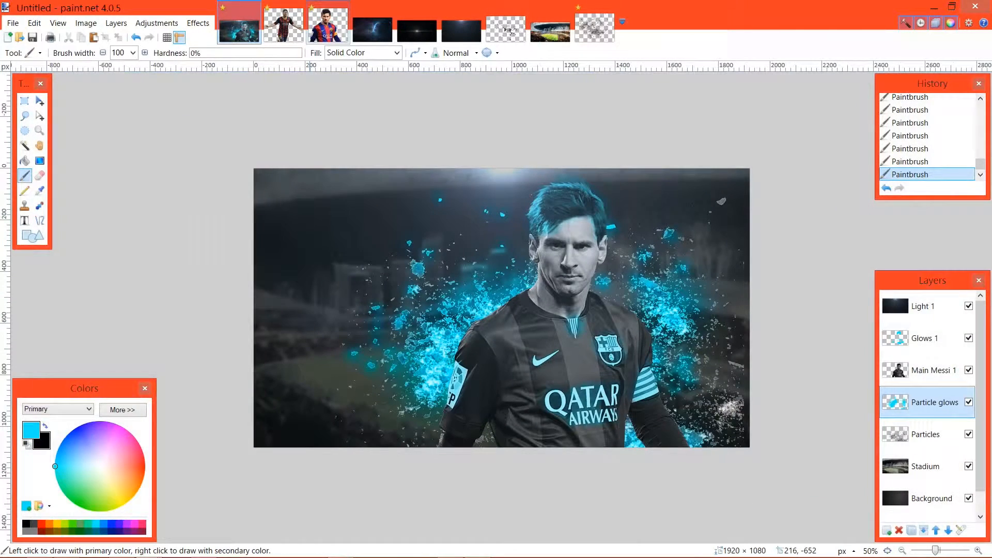
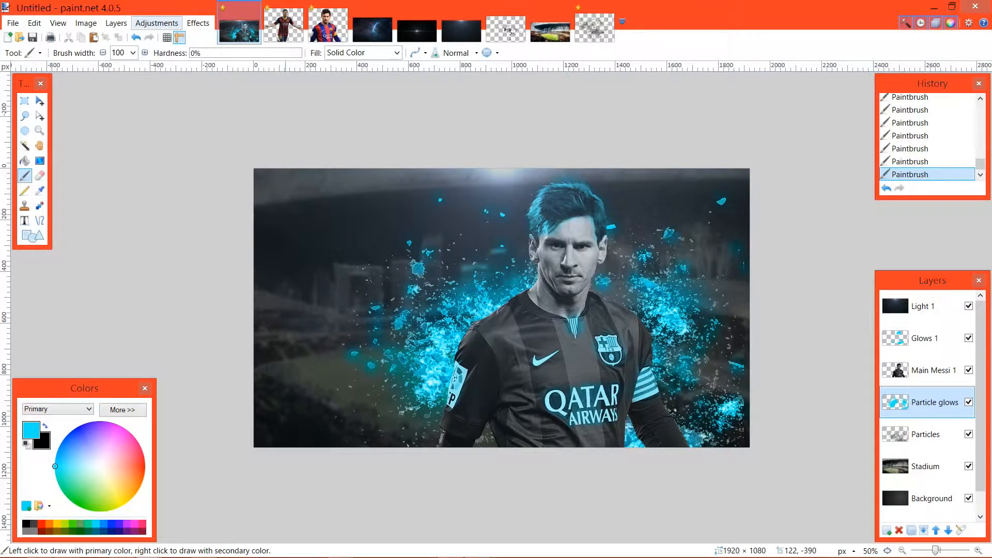
Start a Hue / Saturation adjustment on the Particle glows layer with saturation 200 and lightness -1.
left_click(156, 22)
left_click(160, 91)
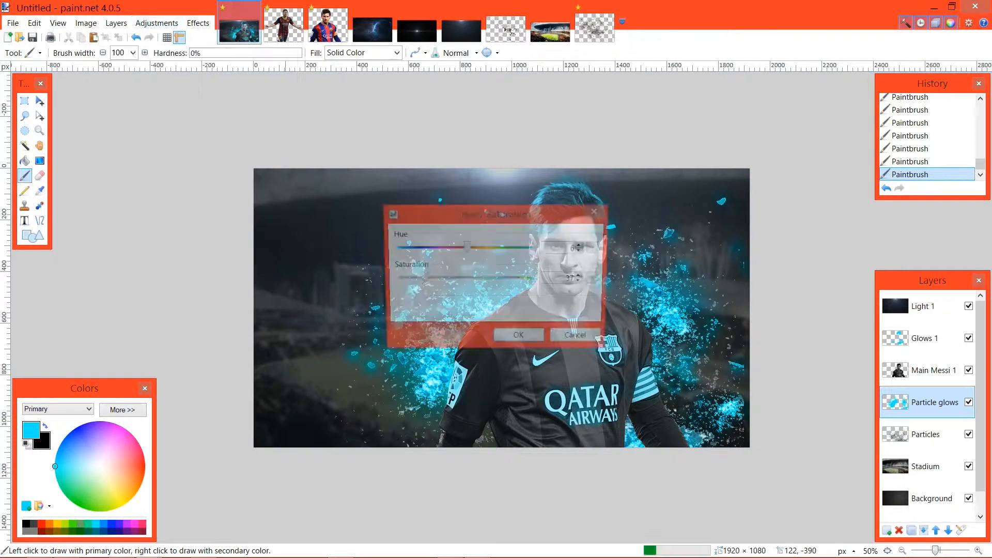
left_click_drag(416, 213, 176, 152)
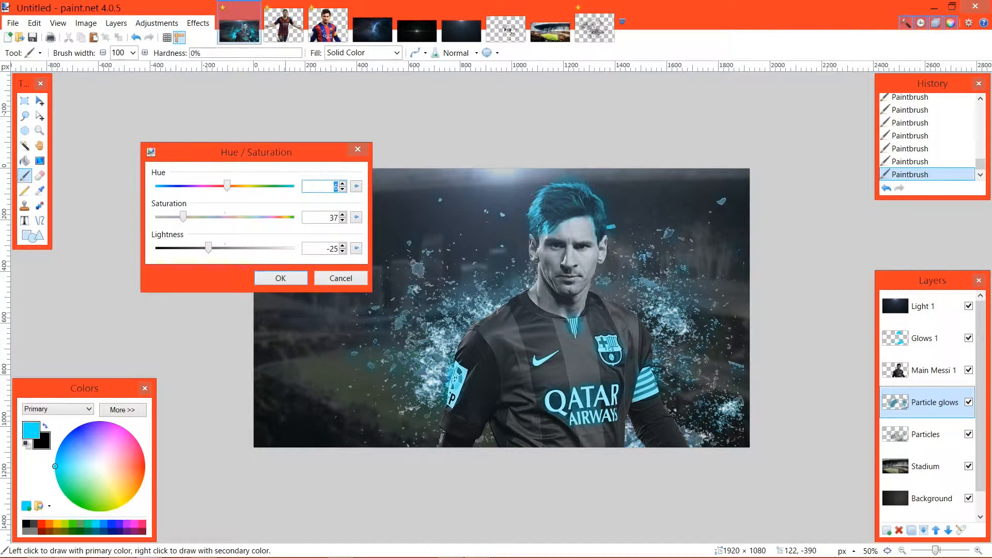
left_click_drag(197, 217, 292, 217)
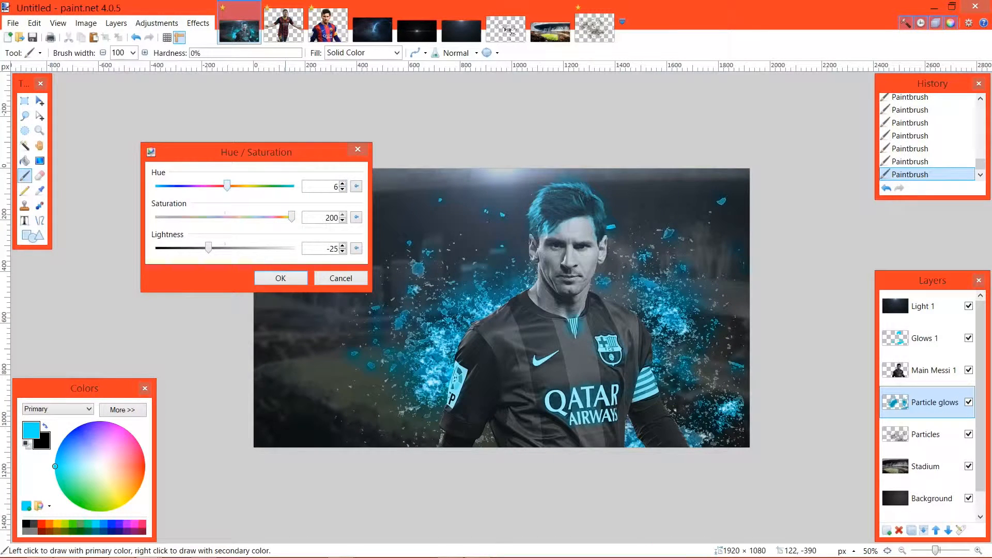
mouse_move(209, 248)
left_mouse_down()
mouse_move(291, 248)
mouse_move(223, 248)
left_mouse_up()
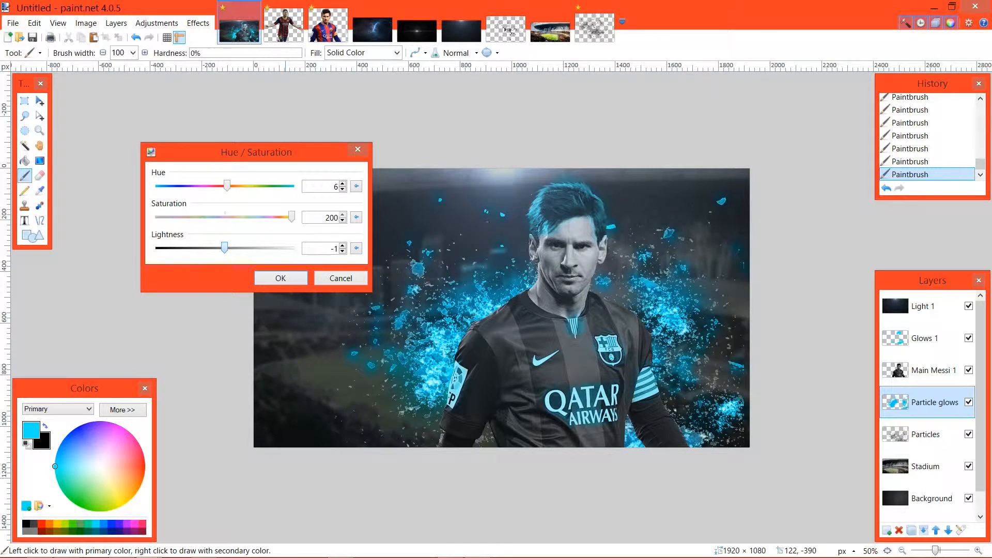
Try the particle glows at hue -174 and 169, and settle on a hue of 4.
left_click_drag(229, 187, 158, 186)
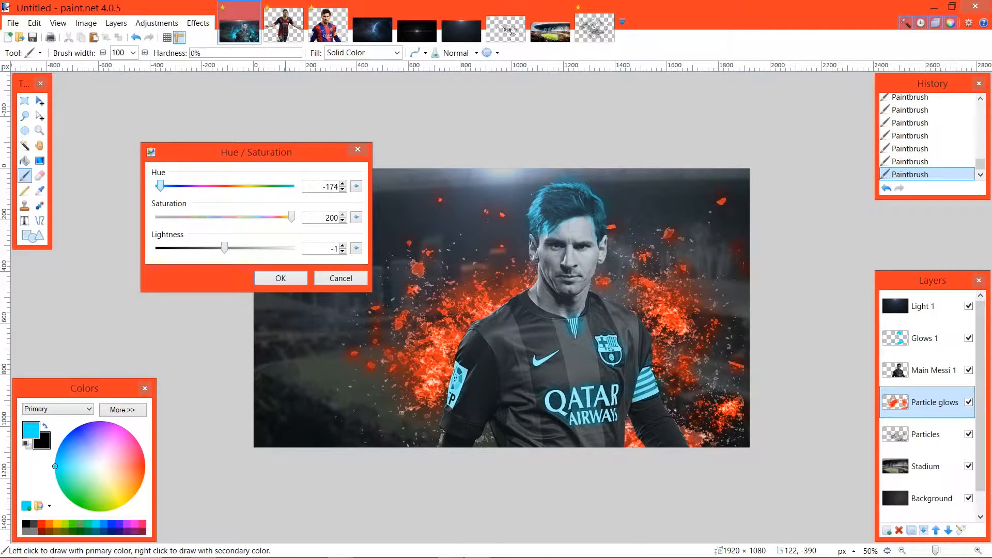
left_click_drag(162, 187, 291, 186)
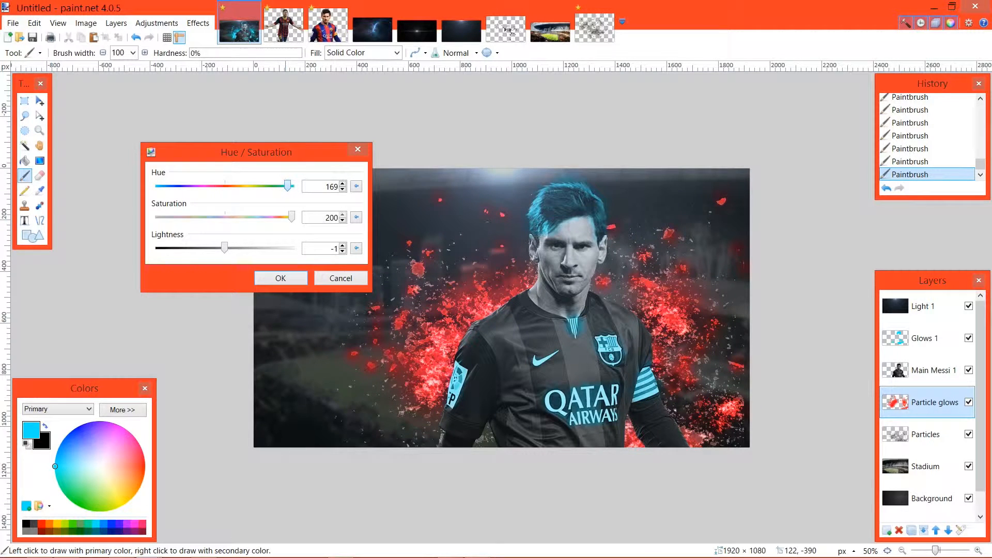
left_click_drag(288, 186, 226, 186)
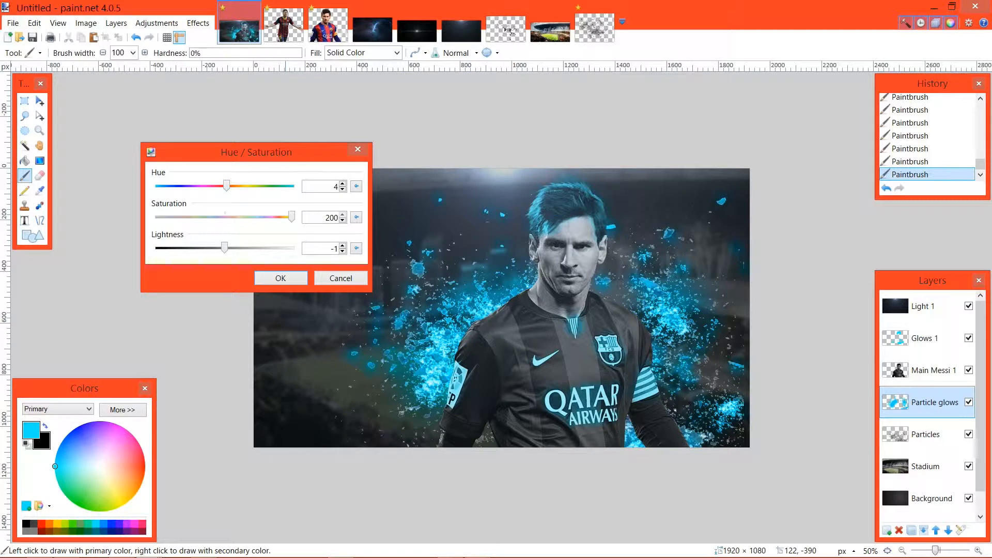
Compare lower saturations, set the particle glows to saturation 200 and lightness -28, and apply the adjustment.
left_click_drag(292, 217, 188, 217)
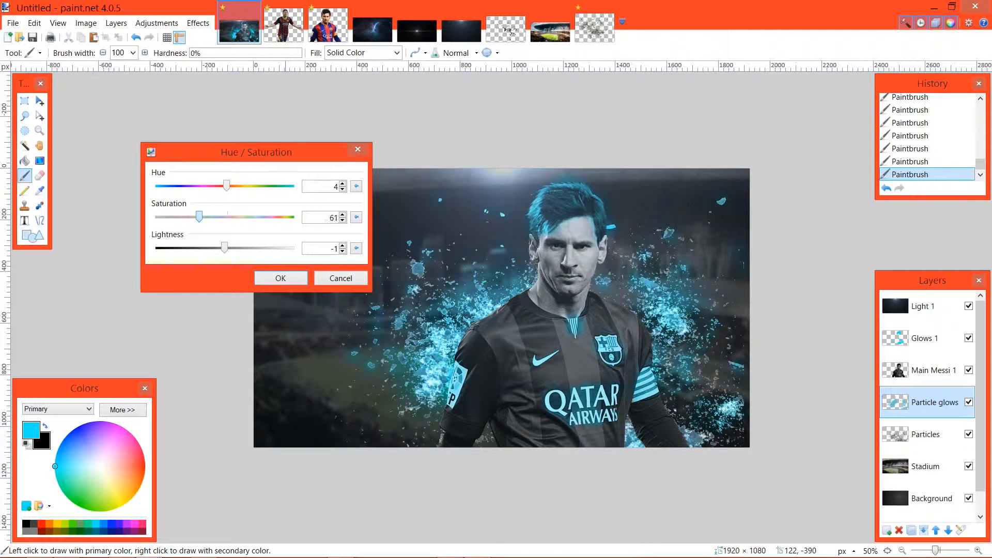
left_click_drag(199, 218, 217, 217)
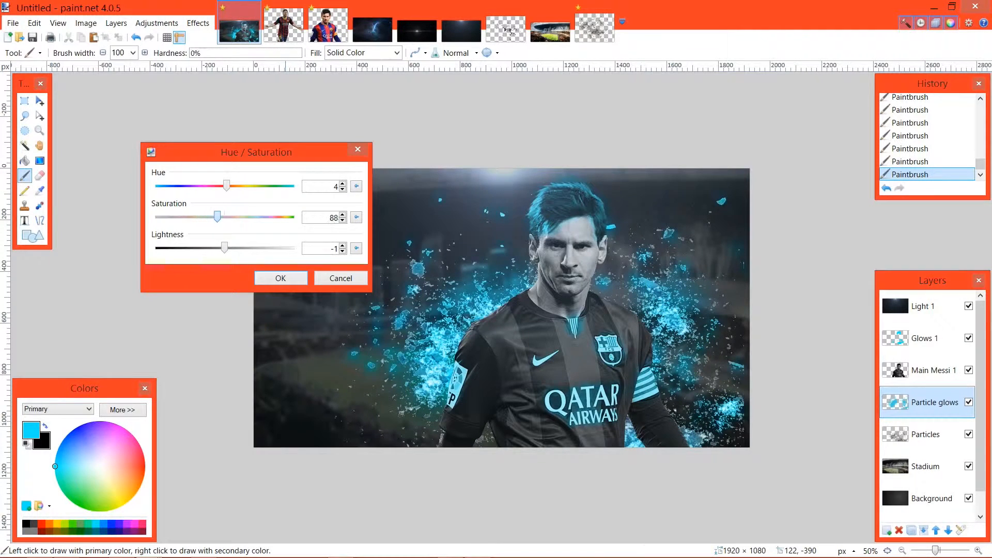
left_click_drag(291, 217, 249, 217)
left_click_drag(221, 248, 211, 248)
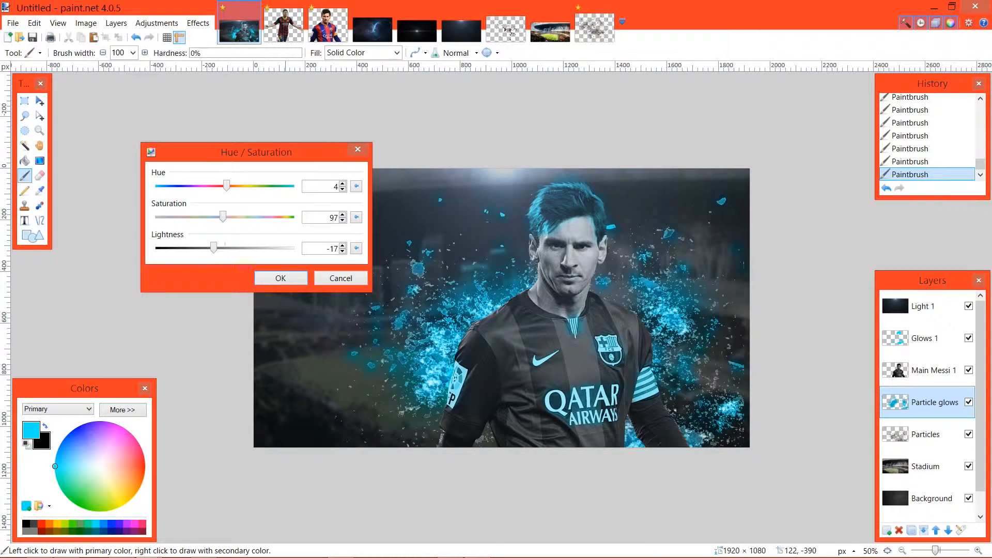
left_click_drag(210, 248, 292, 217)
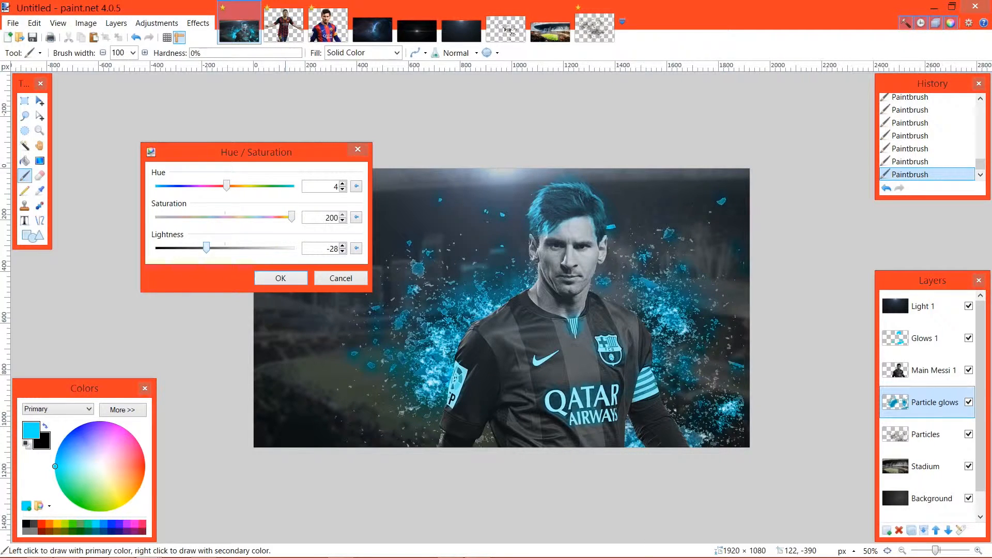
left_click(270, 279)
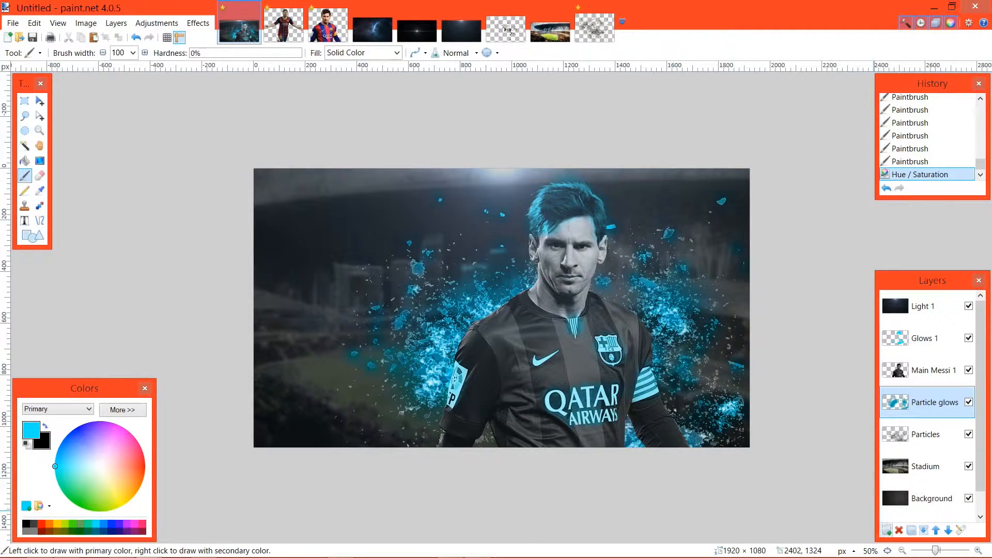
Add a new layer at the top of the layer stack, above Light 1, and name it Text.
key("ctrl+shift+n")
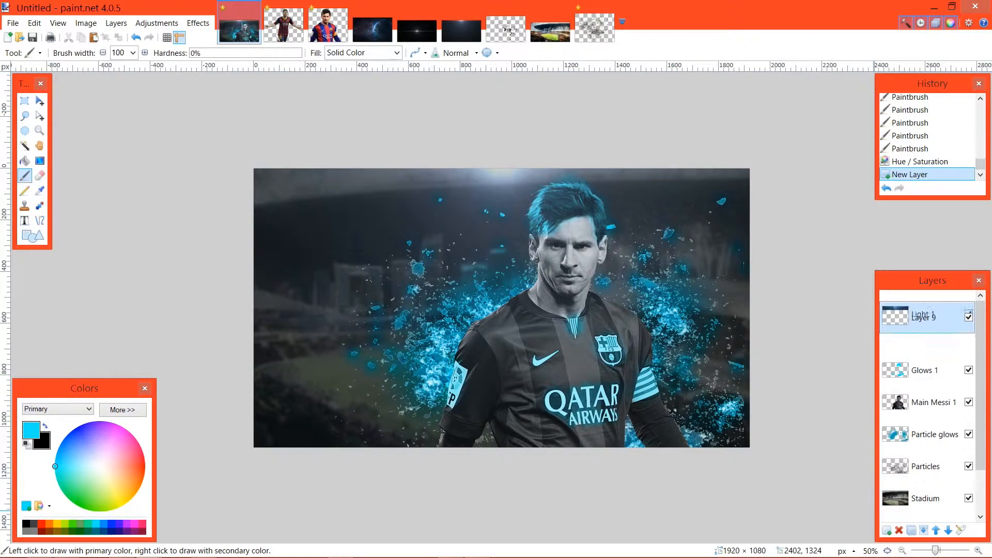
left_click_drag(928, 317, 928, 306)
key("F4")
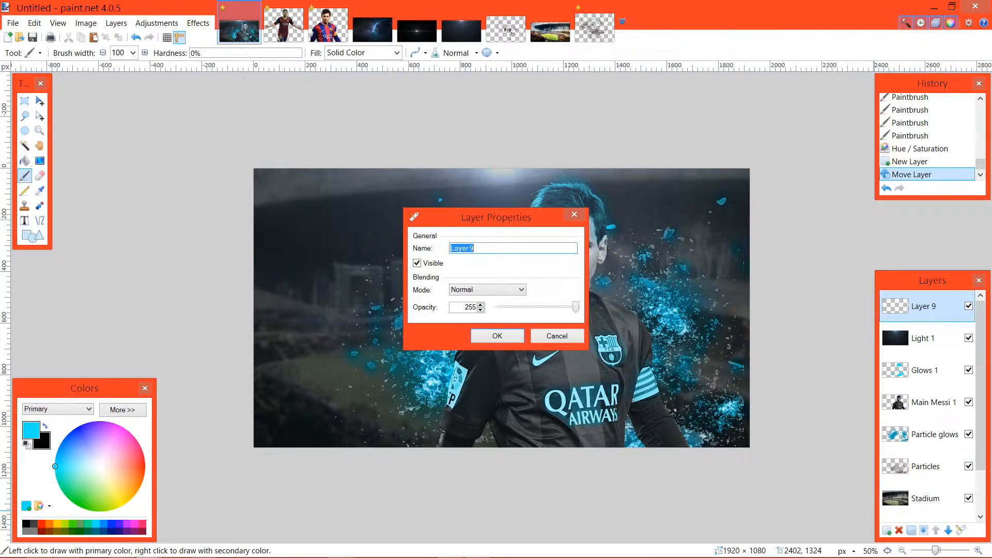
type("Text")
key("Return")
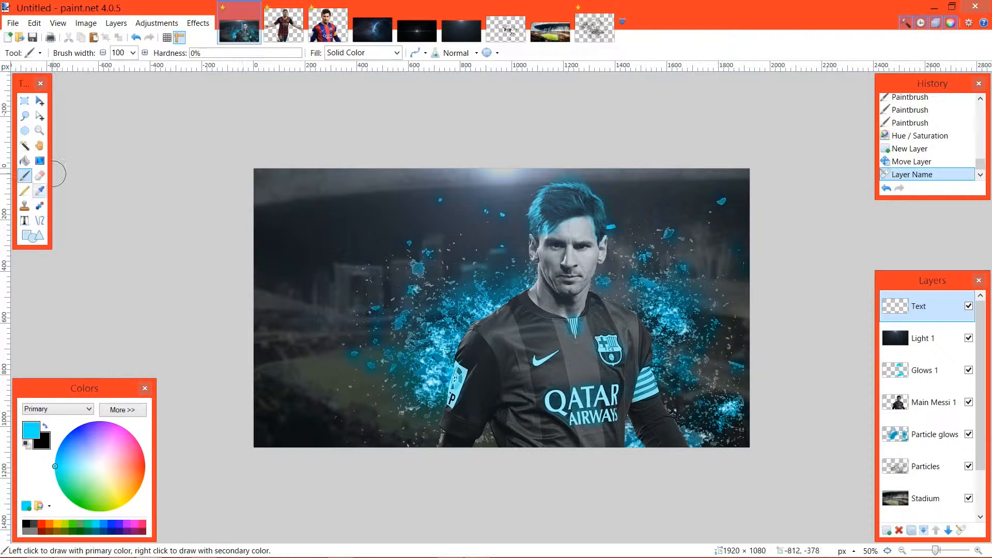
Start a text in the dark upper-left area of the image, using Geomanist Light at size 192.
left_click(24, 221)
left_click(292, 240)
left_click(187, 53)
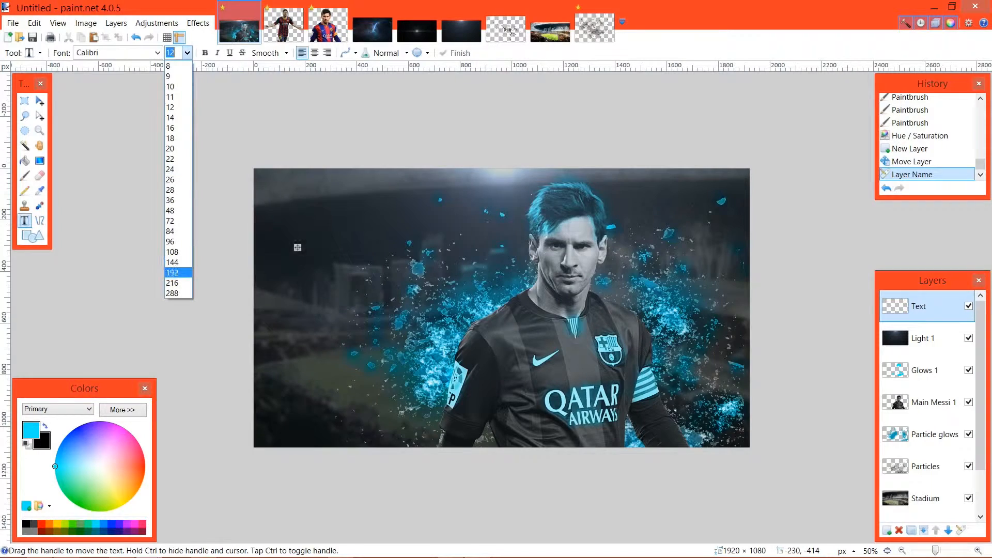
left_click(178, 272)
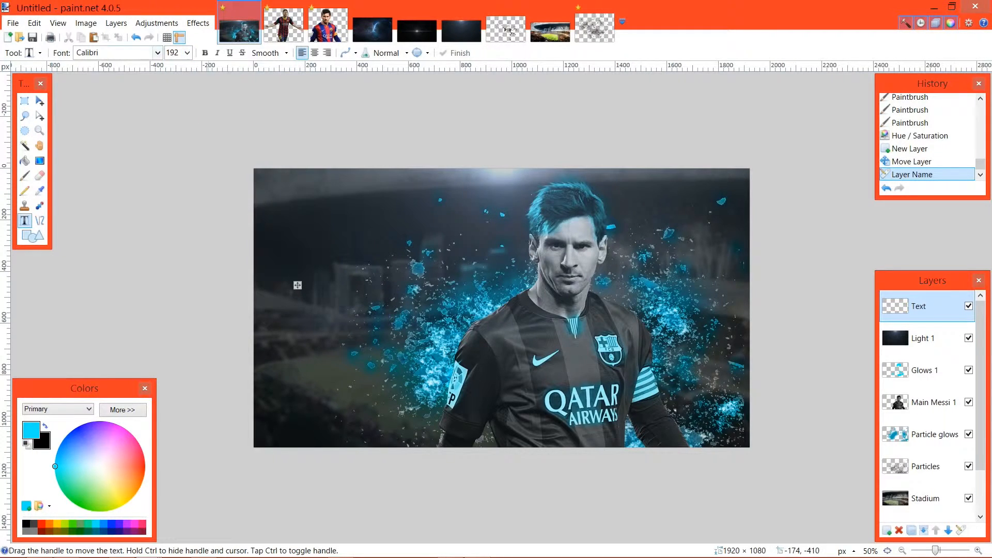
left_click(157, 53)
left_click_drag(260, 169, 261, 223)
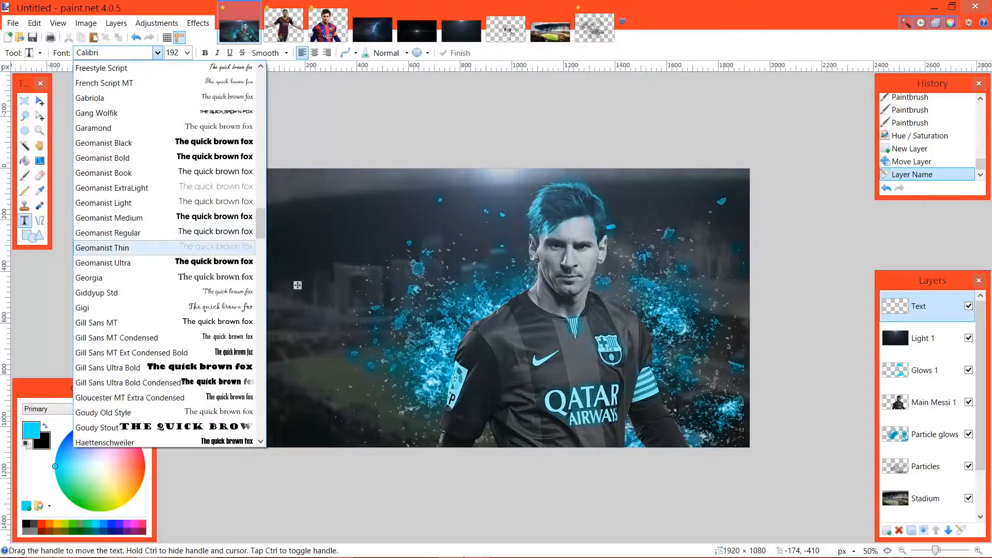
key("Up")
key("Up")
key("Up")
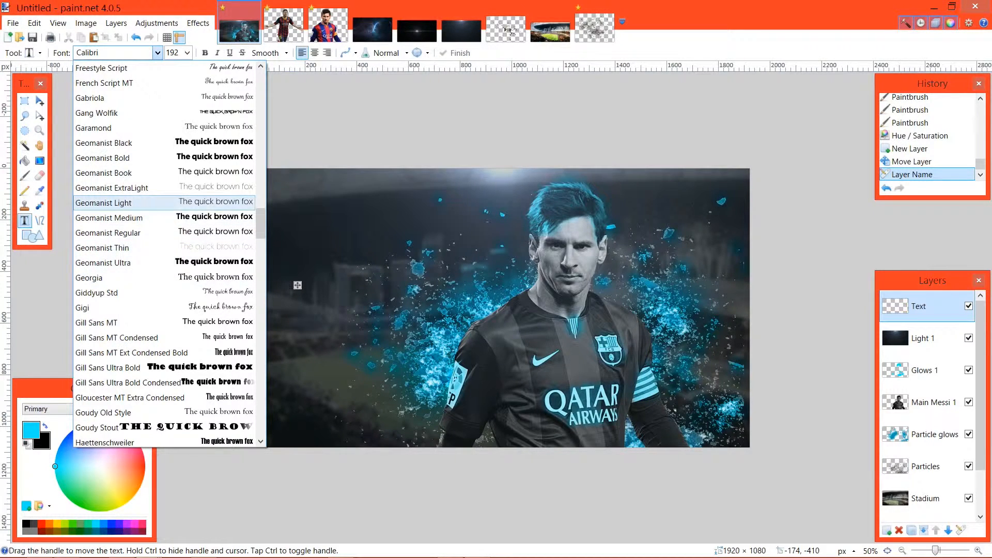
key("Return")
left_click(298, 285)
type("Lionel")
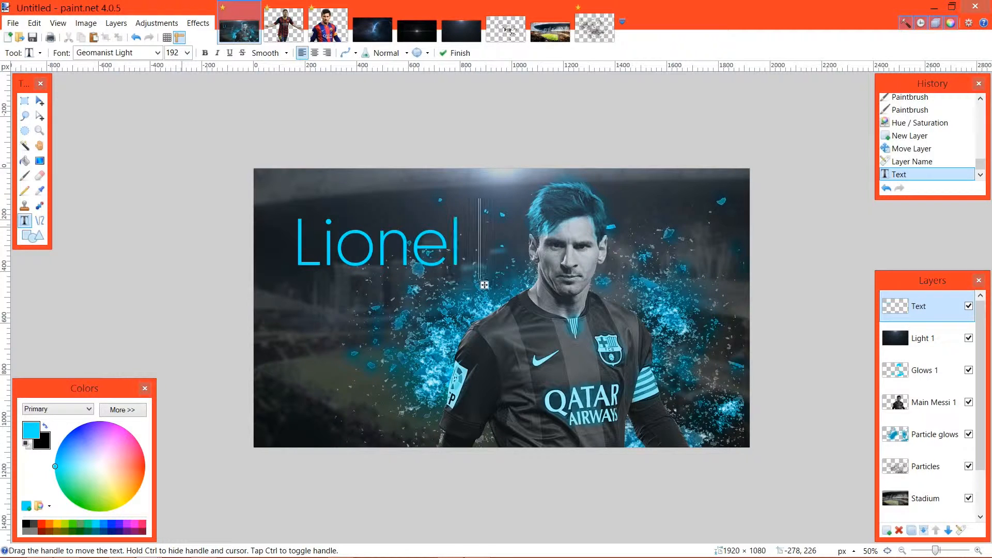
type(" Messi")
key("BackSpace")
key("BackSpace")
key("BackSpace")
key("BackSpace")
key("BackSpace")
key("BackSpace")
key("BackSpace")
key("BackSpace")
key("BackSpace")
key("BackSpace")
key("BackSpace")
key("BackSpace")
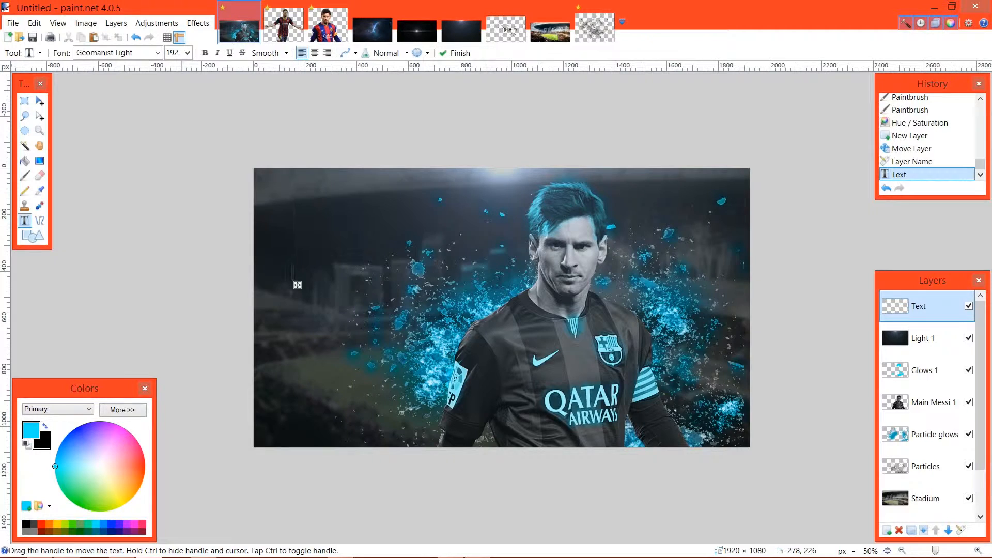
Enter the title LIONEL MESSI in capitals and set its font to X4 Decoder at size 96.
type("LIONEL MESSI")
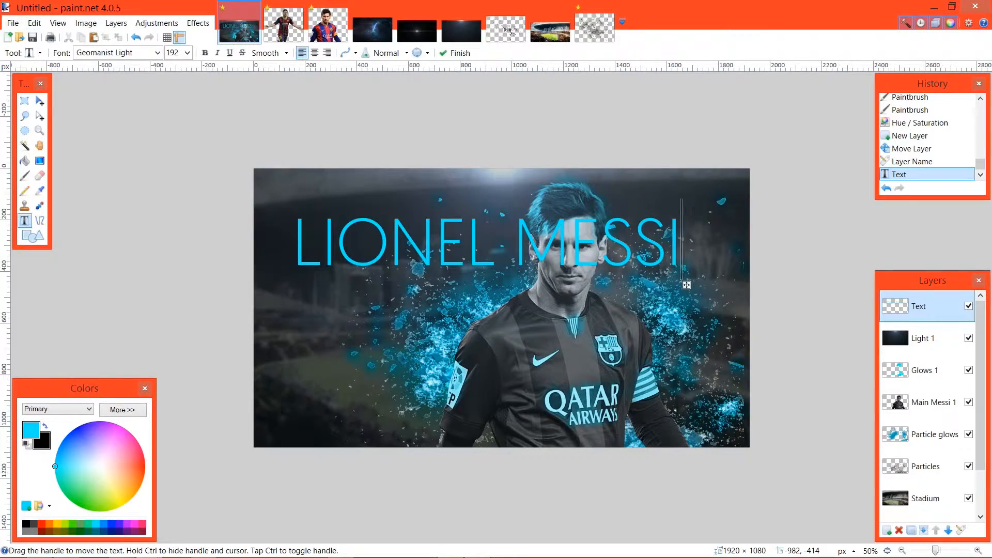
left_click(157, 52)
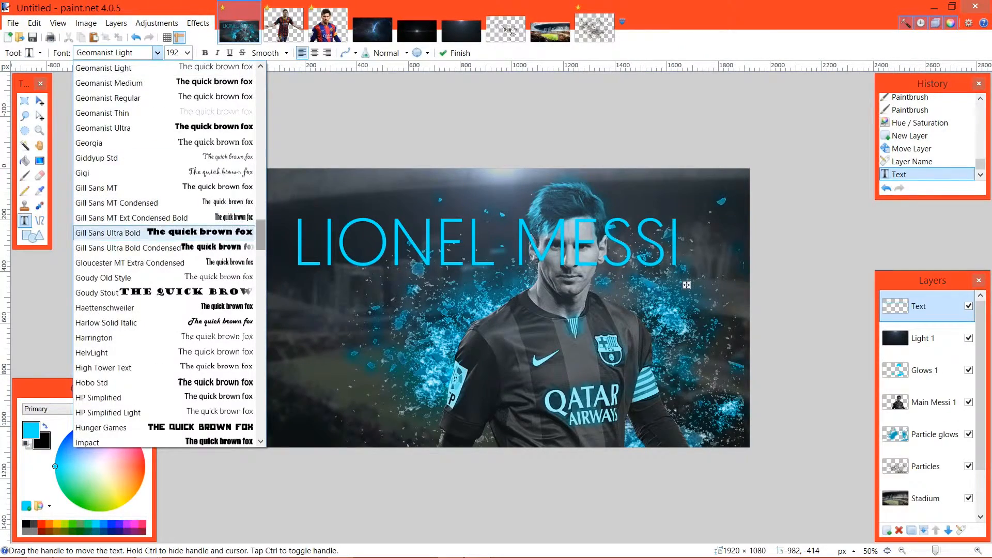
scroll(165, 253, "down", 20)
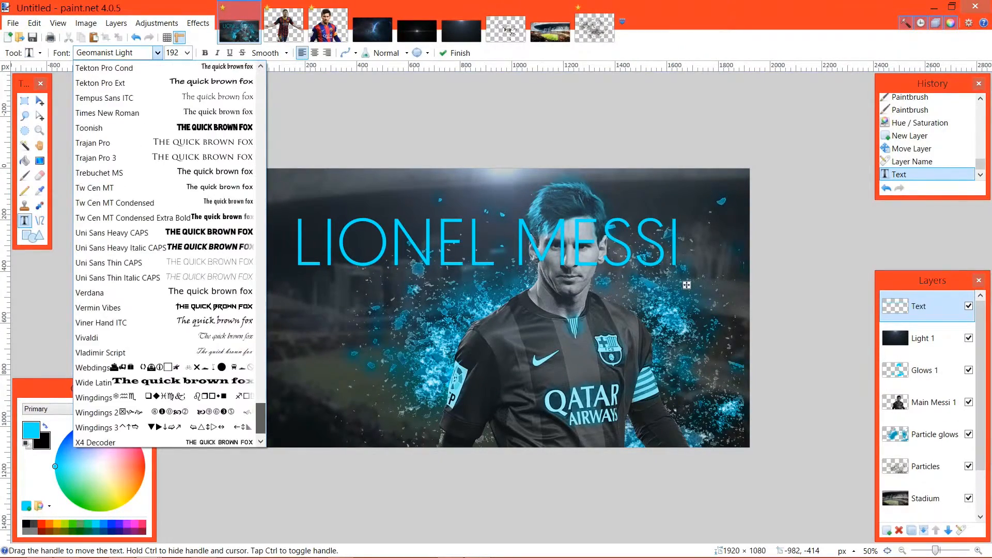
scroll(171, 253, "down", 1)
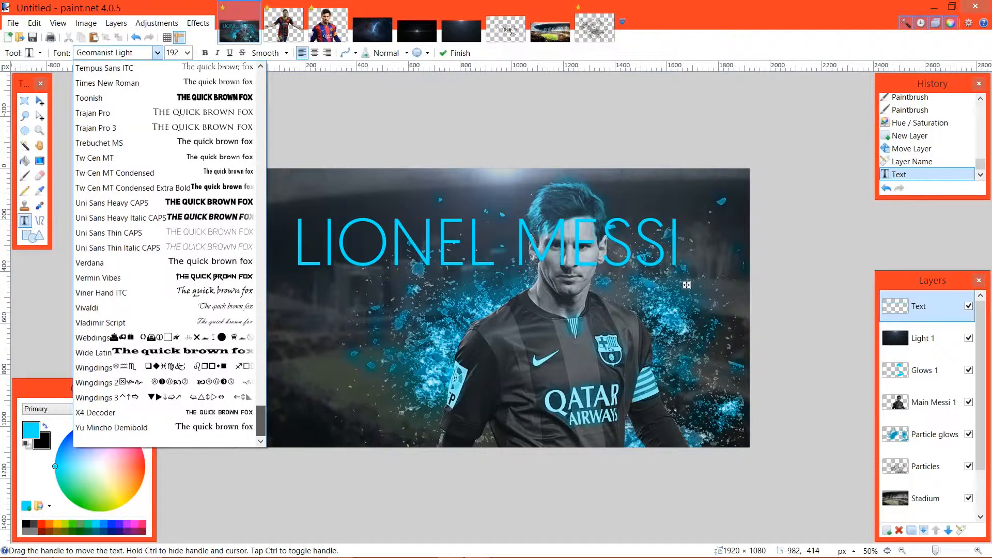
left_click(114, 413)
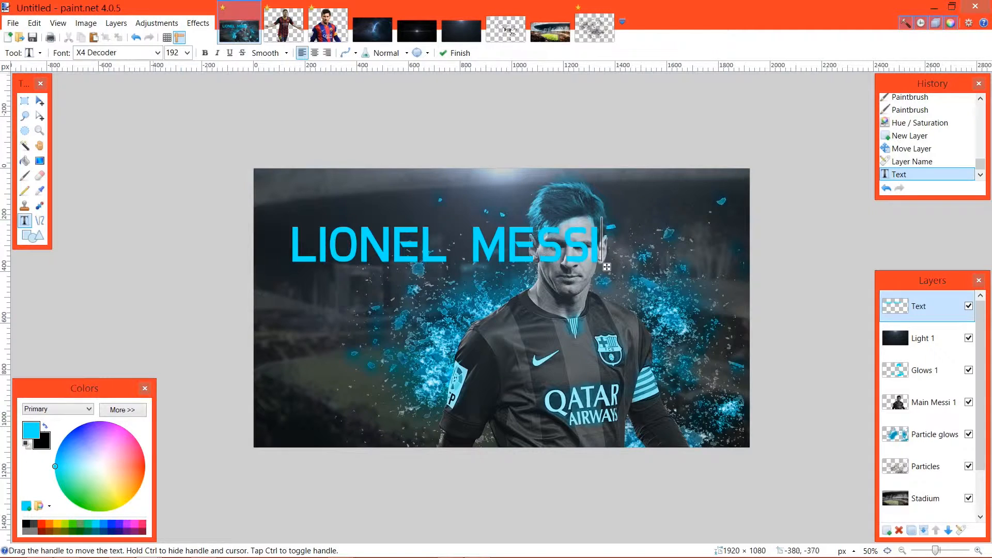
left_click(187, 52)
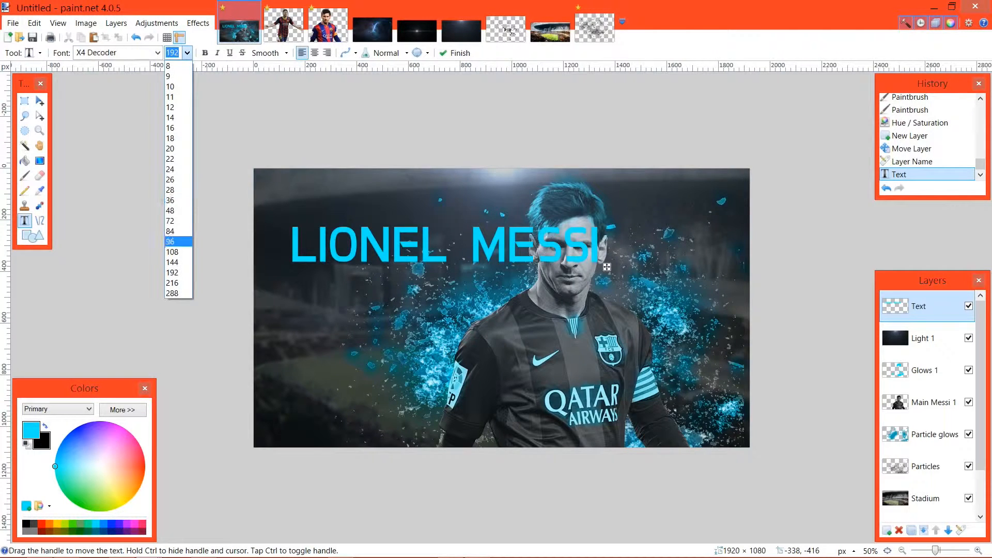
left_click(177, 241)
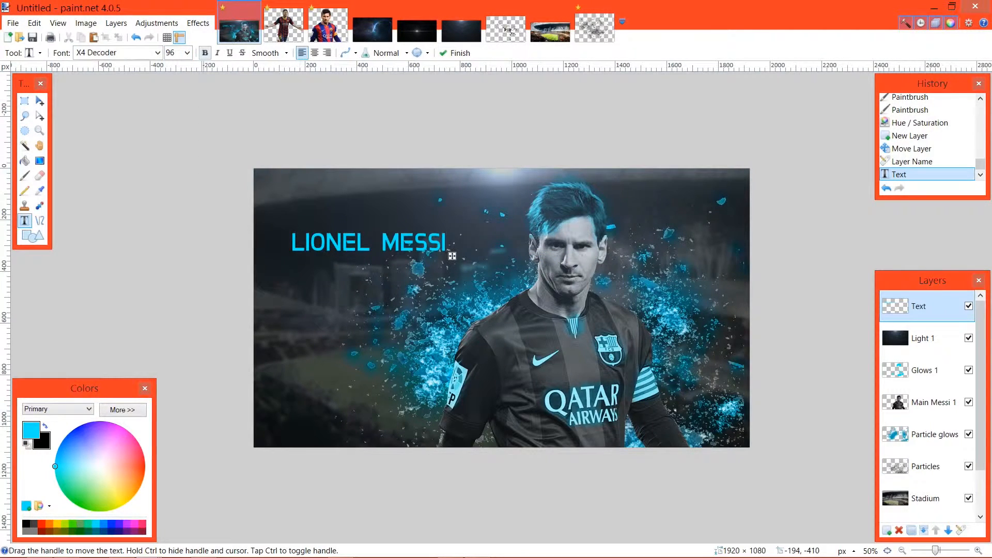
Enlarge the LIONEL MESSI title to size 144 and move it to the dark area beside the player's shoulder.
left_click(187, 52)
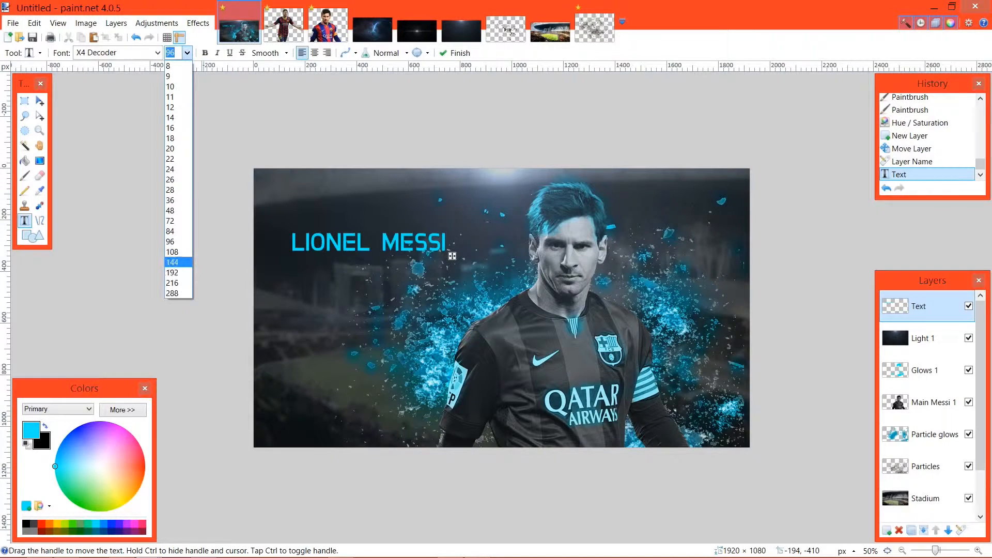
left_click(181, 263)
left_click_drag(530, 261, 498, 298)
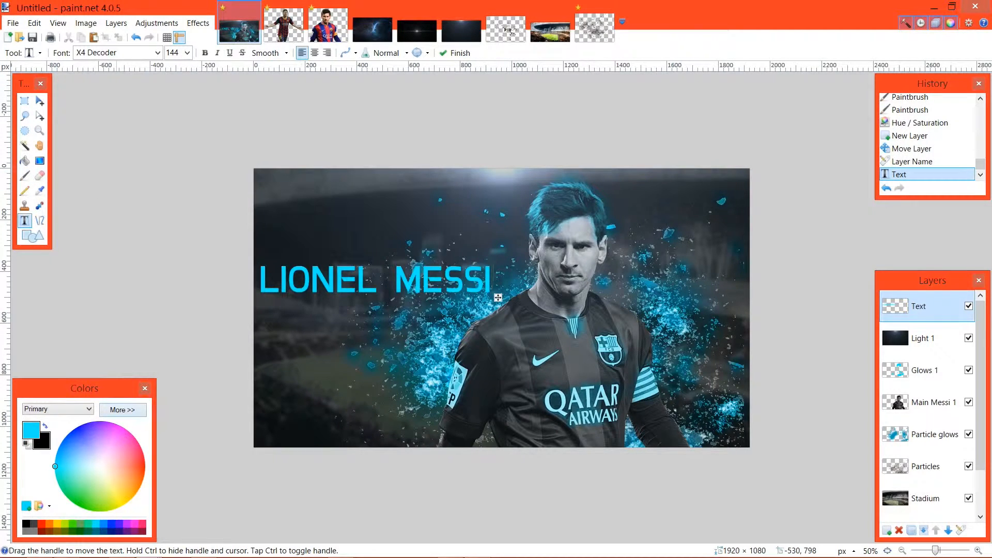
Recolour the title text to fully opaque white.
left_click(123, 410)
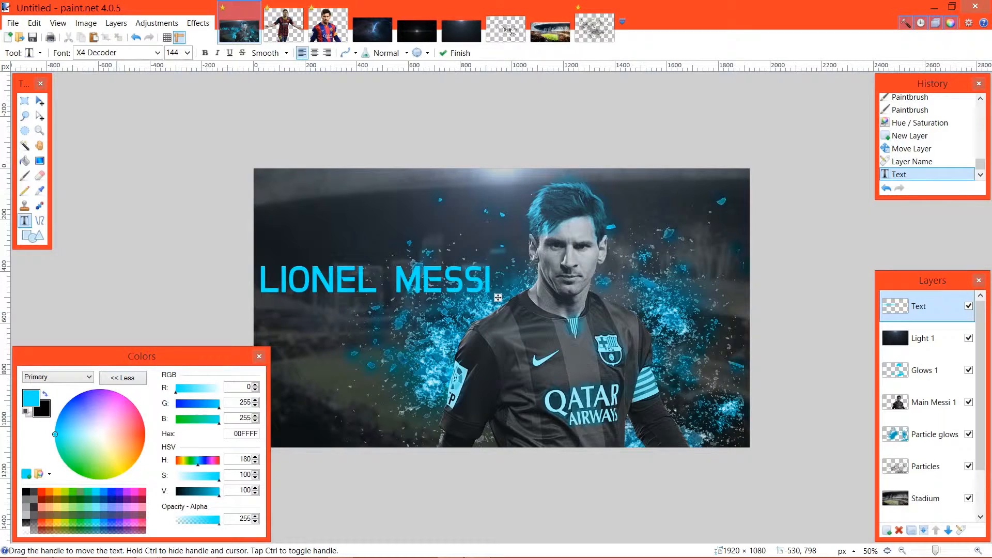
left_click_drag(219, 519, 175, 519)
mouse_move(219, 491)
left_mouse_down()
mouse_move(175, 491)
mouse_move(218, 519)
left_mouse_up()
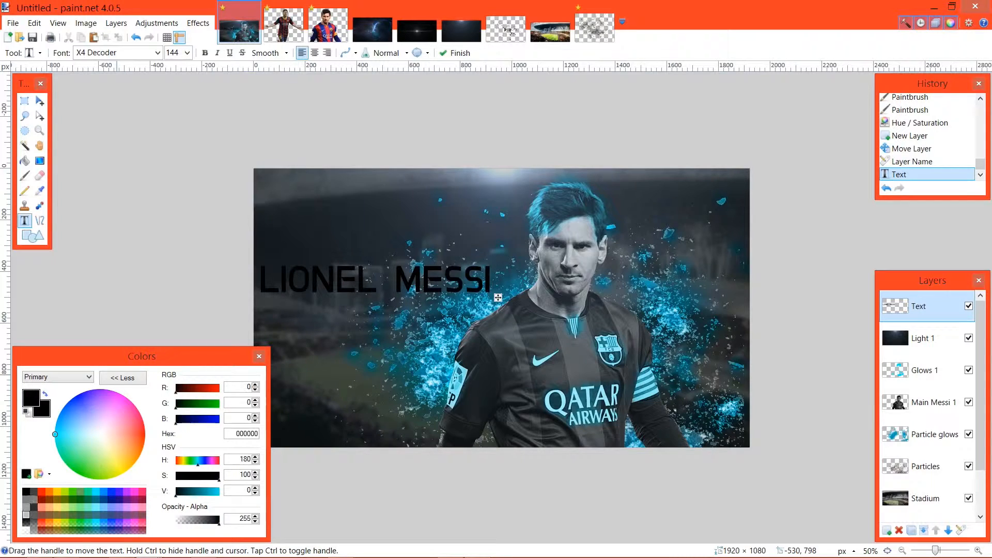
left_click(25, 530)
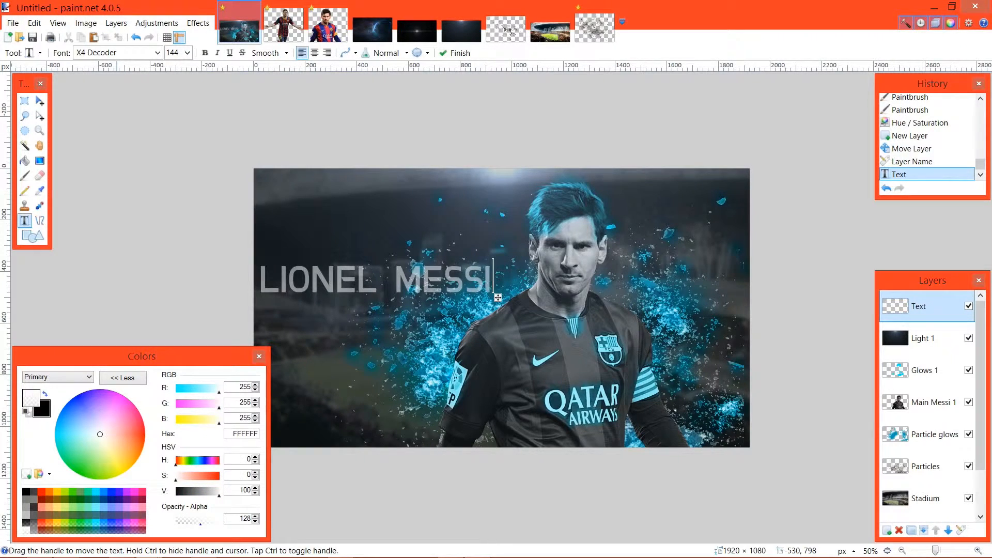
left_click(26, 499)
left_click(117, 374)
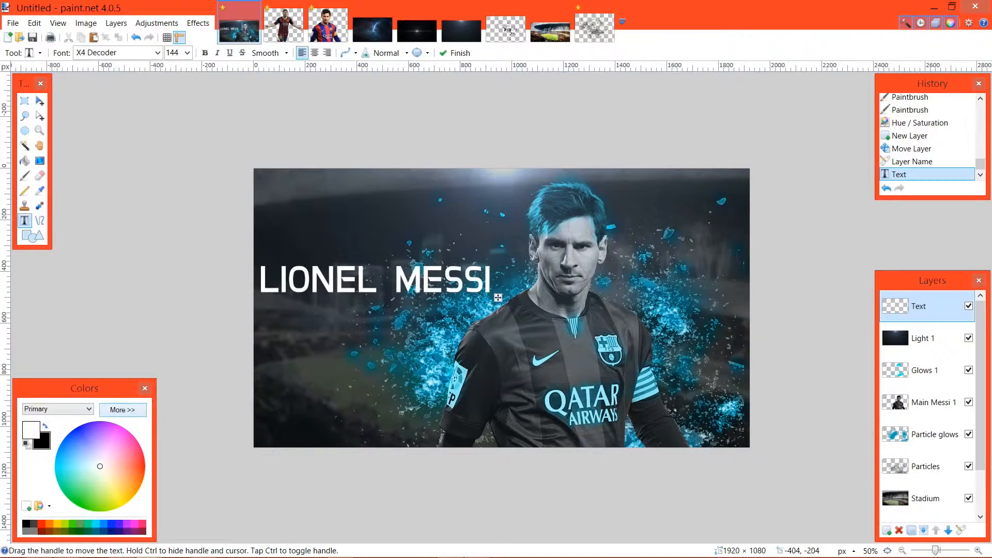
Try the title in bold, turn bold off again, and change its font to Uni Sans Heavy Italic CAPS.
left_click(205, 53)
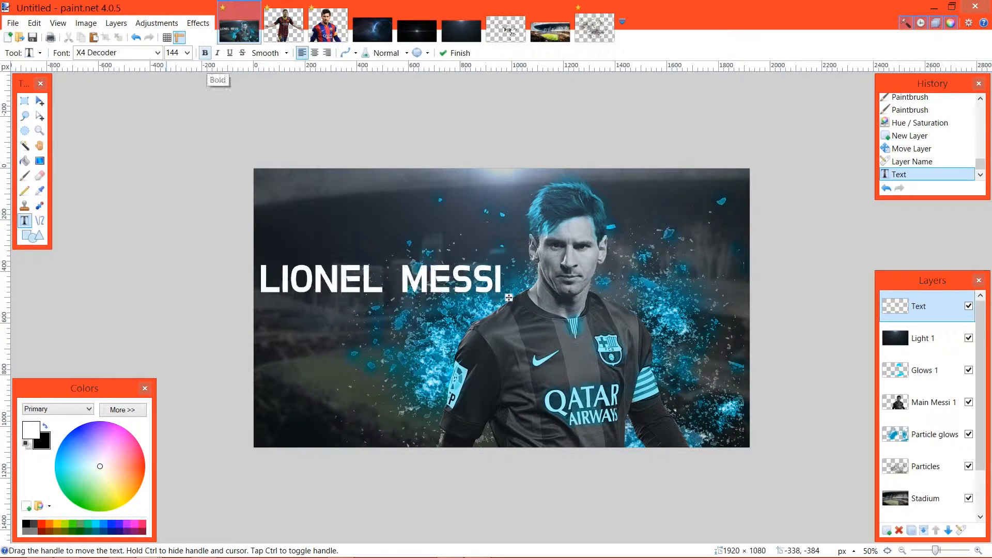
left_click(205, 53)
left_click(157, 53)
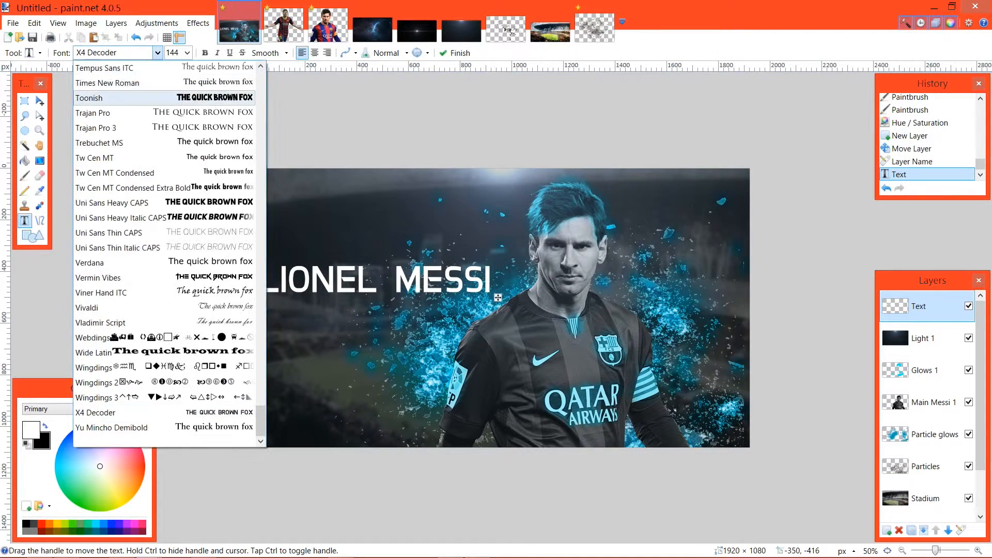
left_click(119, 218)
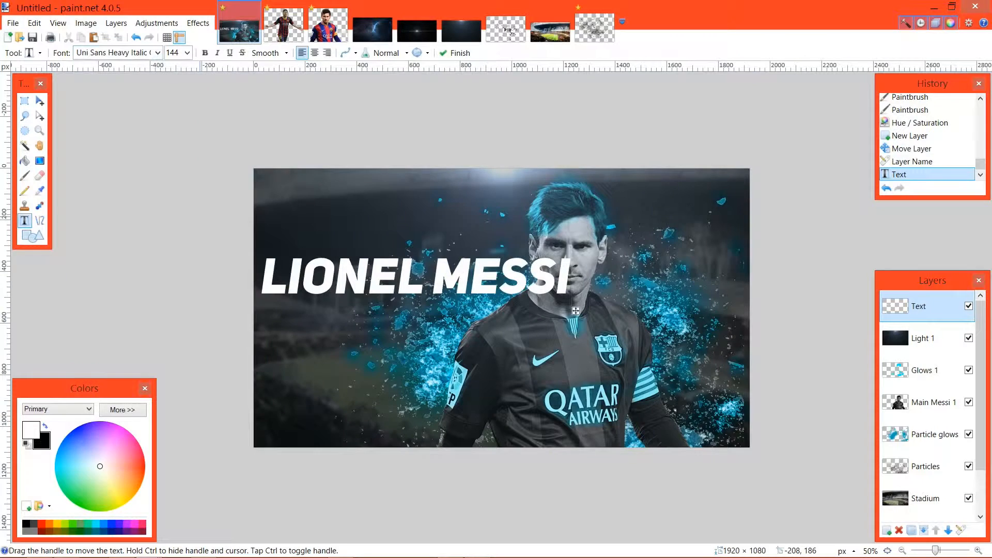
Delete the word LIONEL from the title, keeping only MESSI.
key("ctrl+Left")
key("BackSpace")
key("BackSpace")
key("BackSpace")
key("BackSpace")
key("BackSpace")
key("BackSpace")
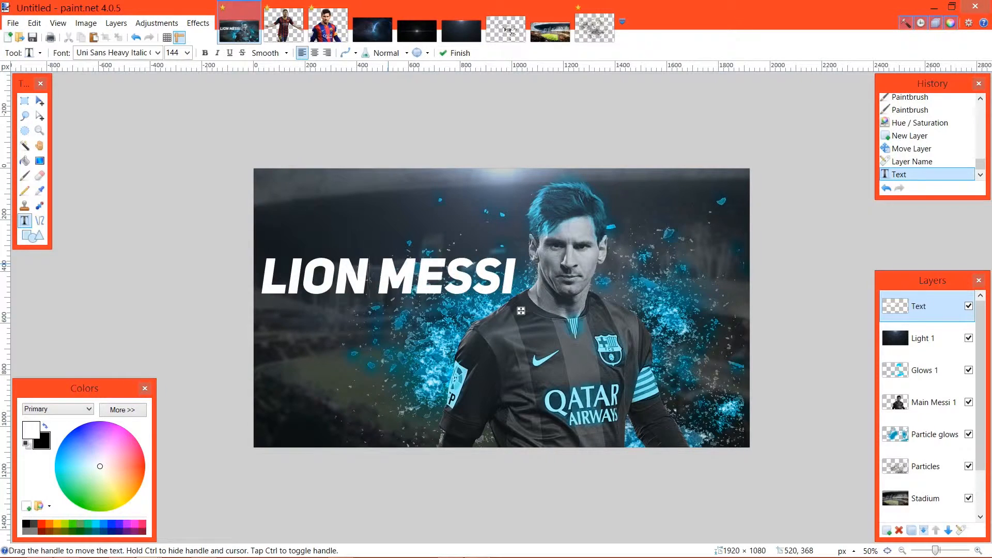
key("End")
Set the MESSI text to size 192 and move it down into the lower-left area of the image, beside the player's sleeve.
left_click(187, 53)
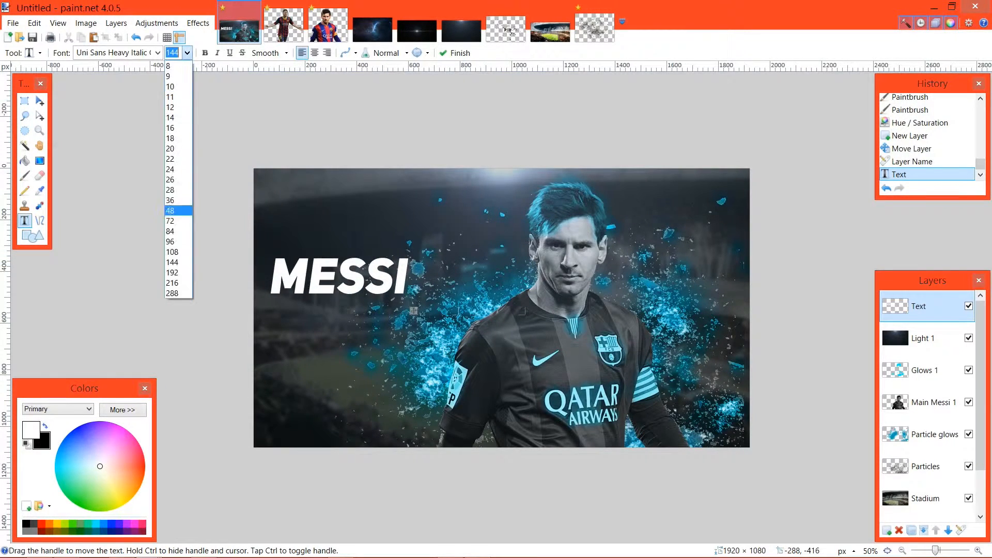
left_click(178, 273)
left_click_drag(463, 321, 453, 404)
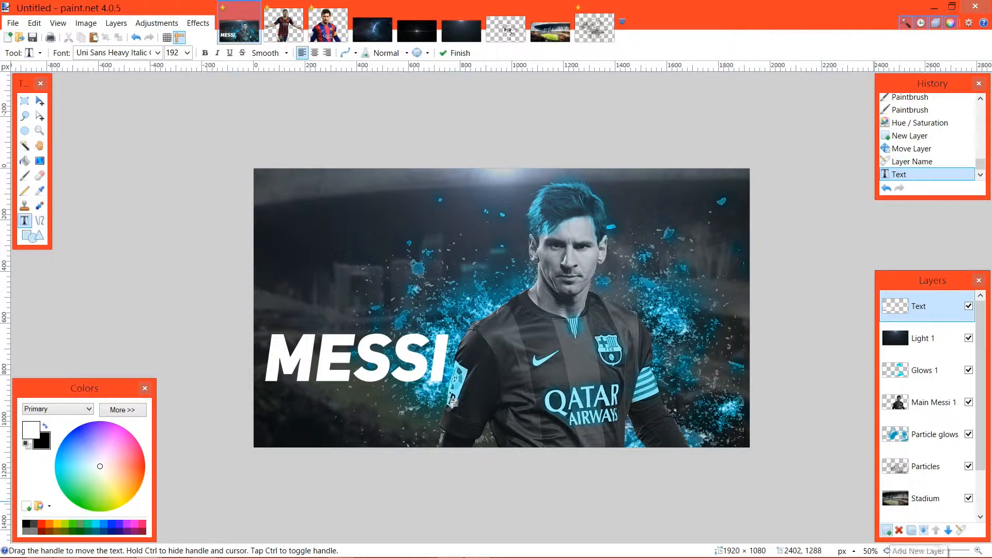
Add a new layer above Text and name it Subtext.
left_click(887, 530)
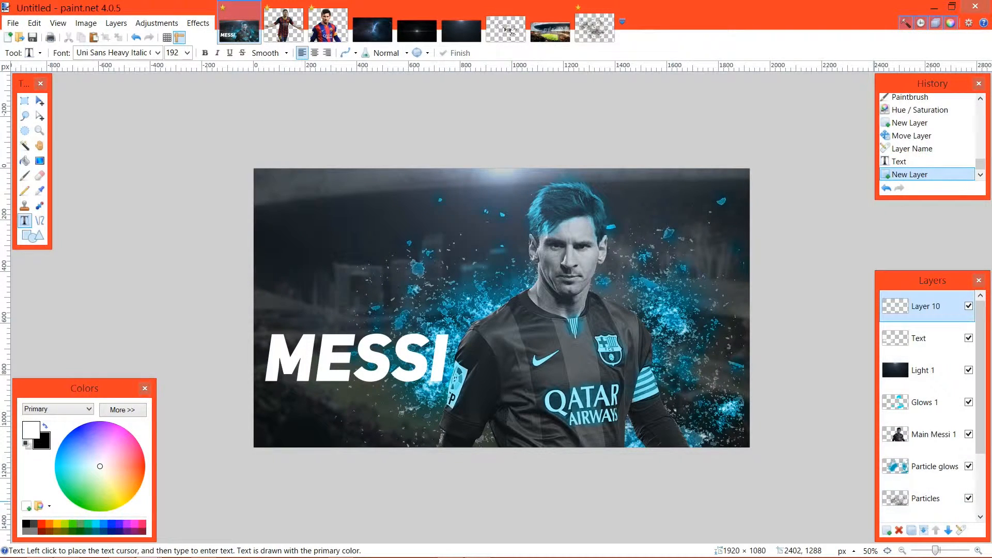
key("F4")
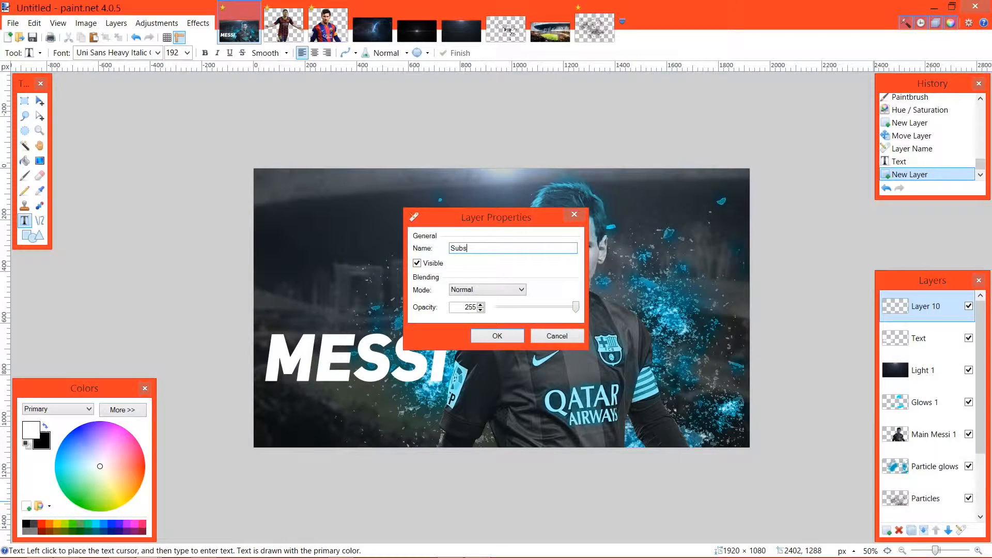
type("Subtext")
key("Return")
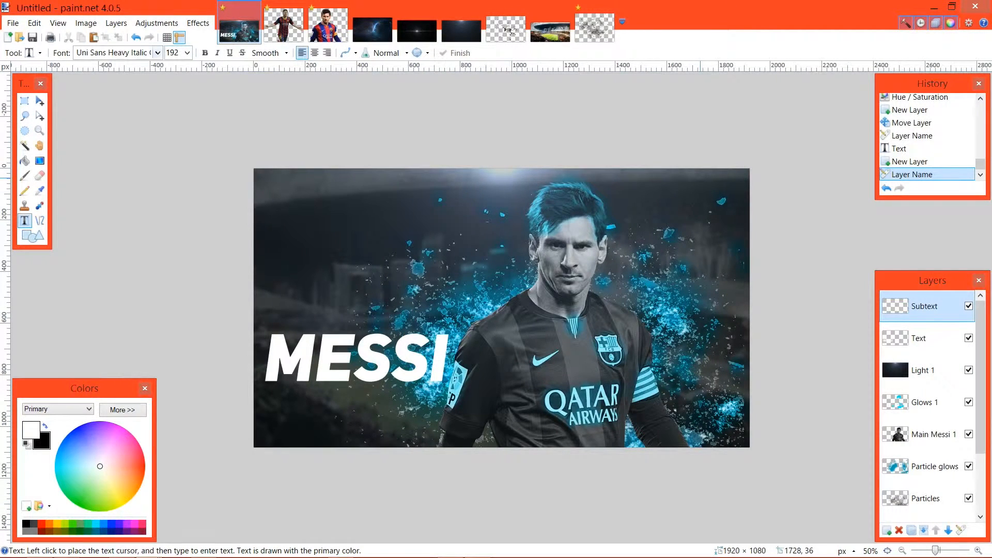
Enter LIONEL above the word MESSI on the Subtext layer in Uni Sans Thin Italic CAPS.
left_click(158, 53)
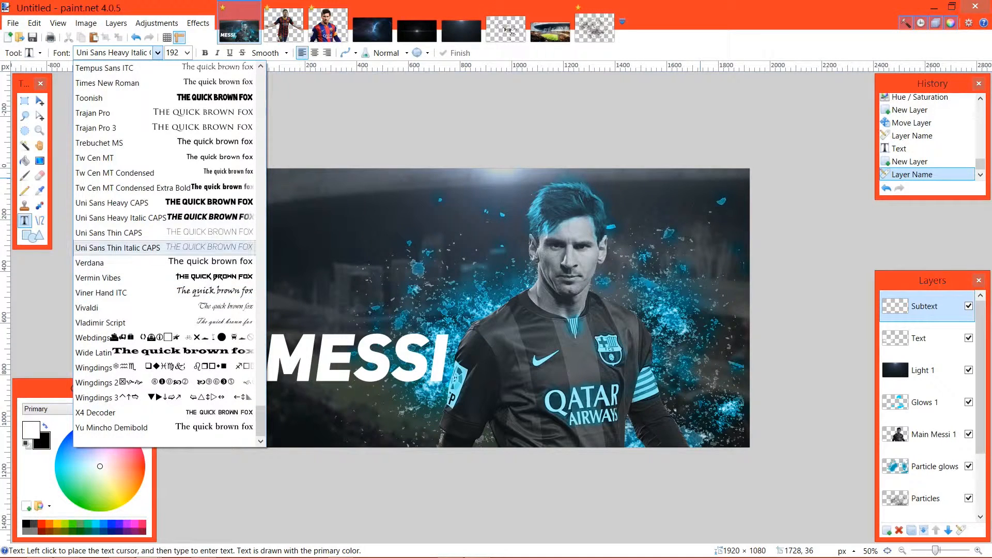
left_click(118, 247)
left_click(271, 312)
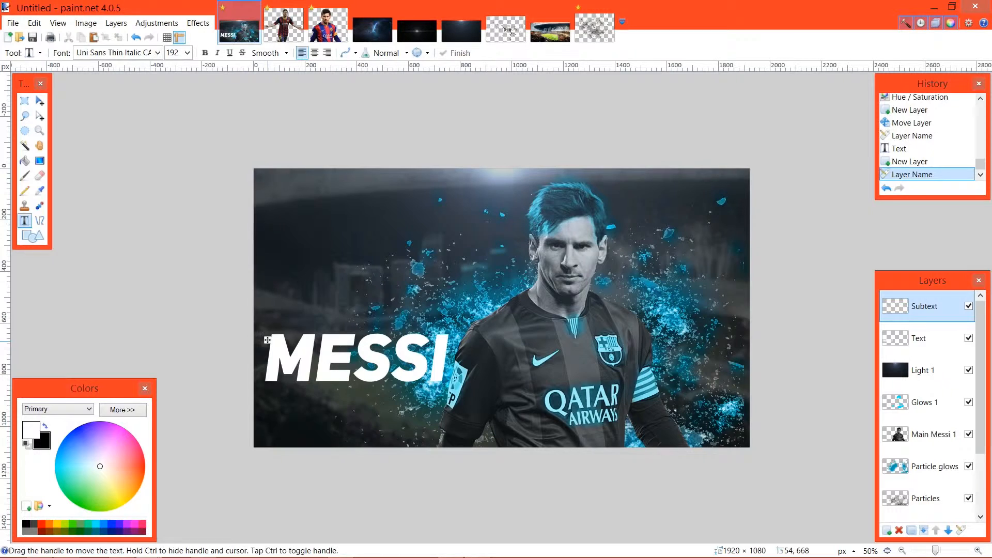
type("LIONEL")
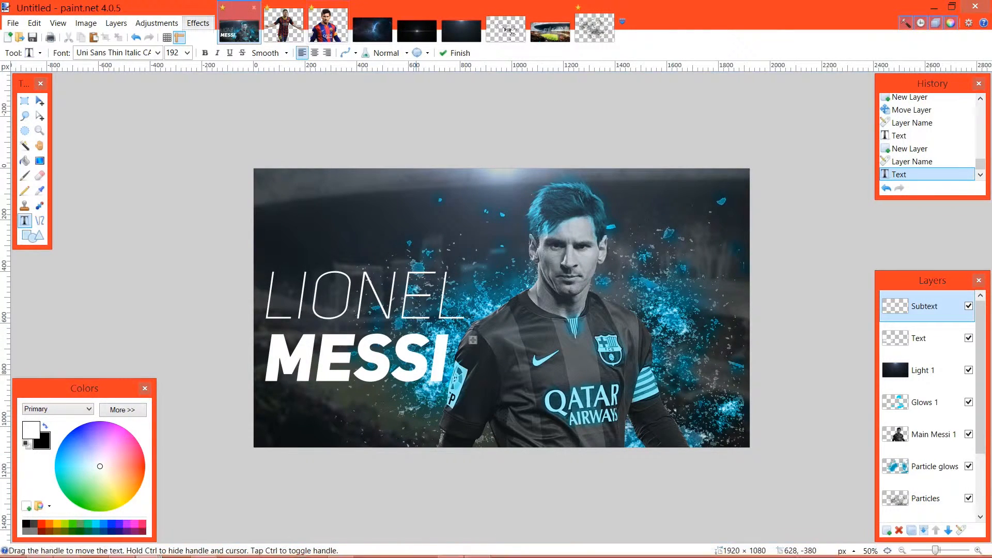
Reduce the LIONEL text to size 144, place it close above MESSI, and finish the text.
left_click(188, 52)
left_click(177, 262)
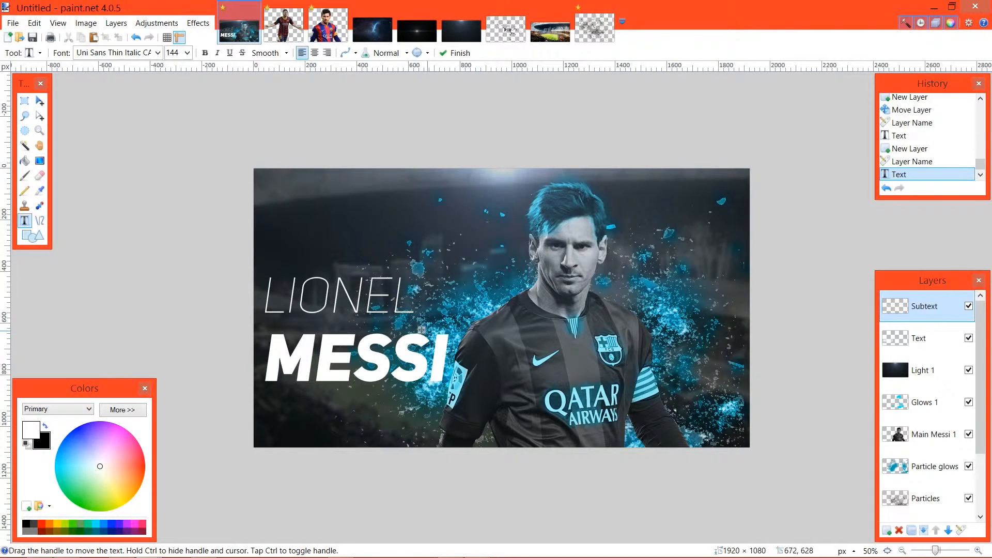
left_click_drag(422, 329, 431, 349)
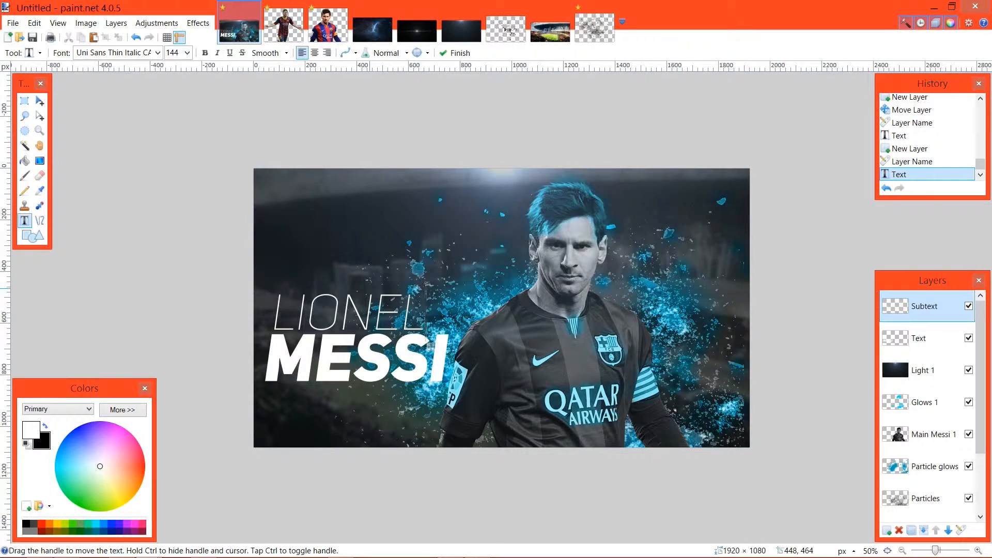
left_click(923, 370)
left_click(924, 306)
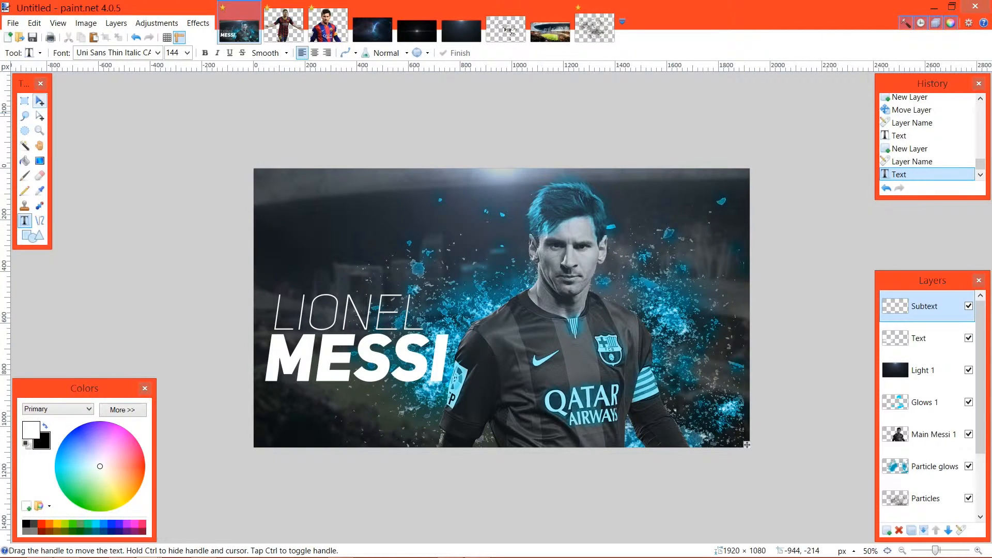
Merge the Subtext layer down into Text, move the combined title up slightly, and deselect.
left_click(39, 100)
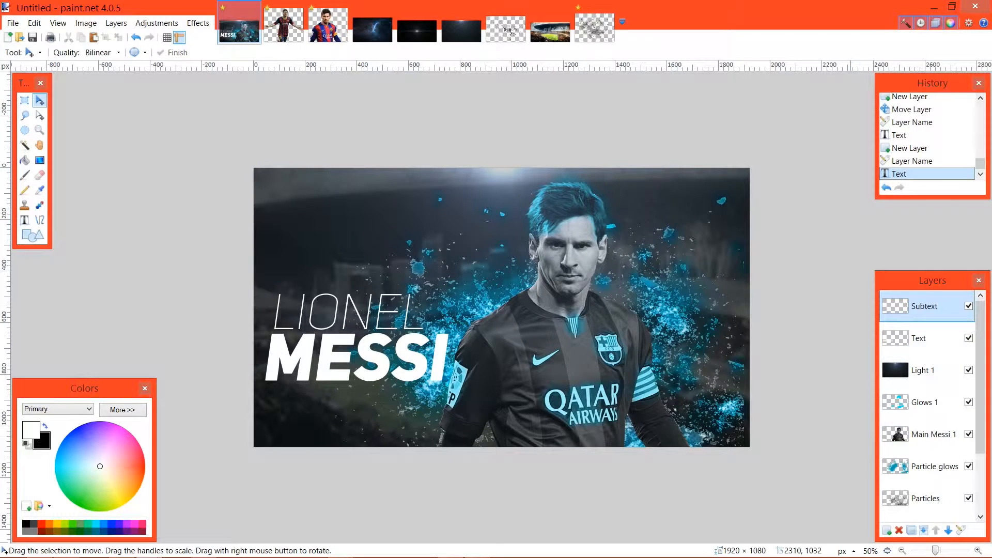
left_click(924, 530)
key("ctrl+a")
left_click_drag(769, 458, 773, 427)
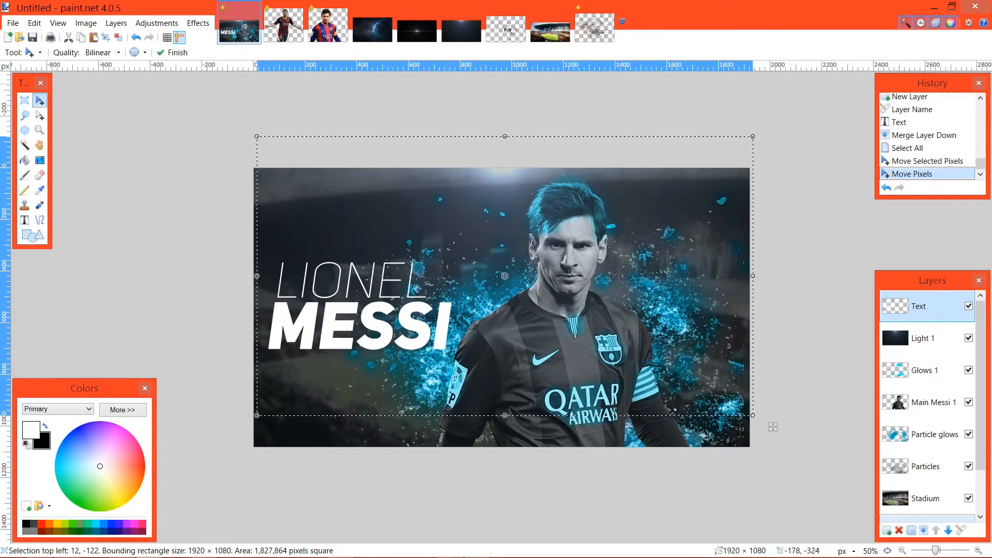
key("ctrl+d")
Start an Outline Object effect on the title with black as the outline colour and softness 255.
left_click(198, 23)
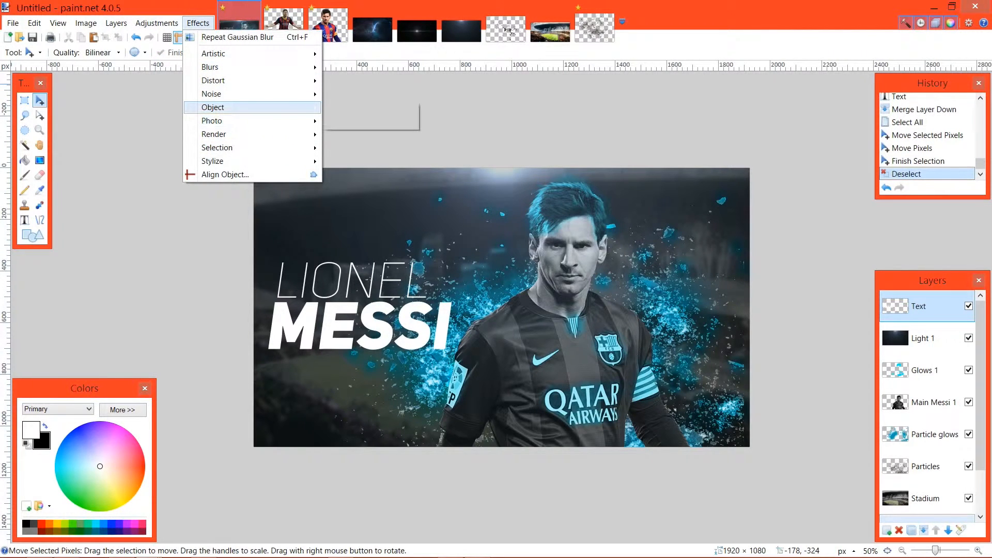
mouse_move(213, 107)
left_click(368, 121)
left_click_drag(496, 128, 145, 67)
left_click_drag(175, 159, 175, 216)
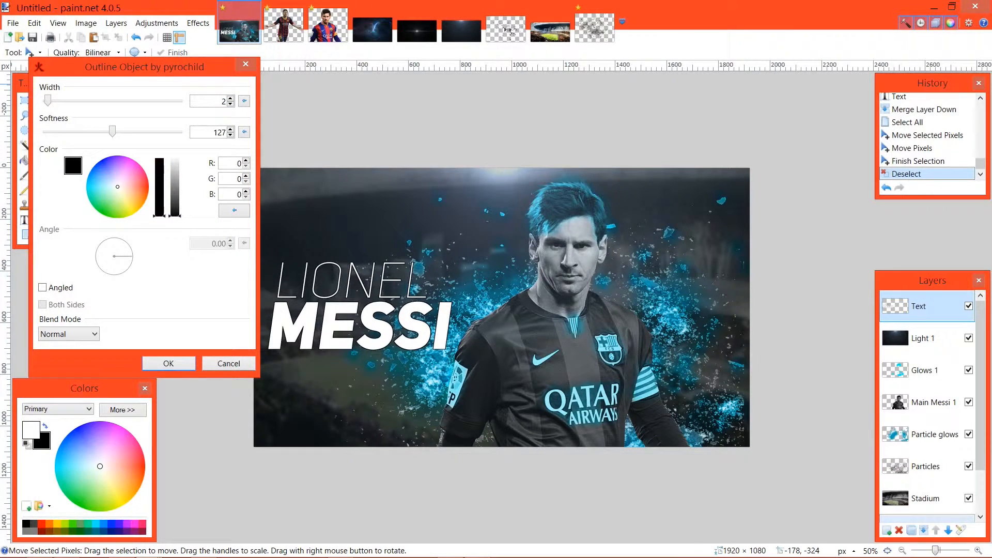
left_click_drag(112, 131, 179, 131)
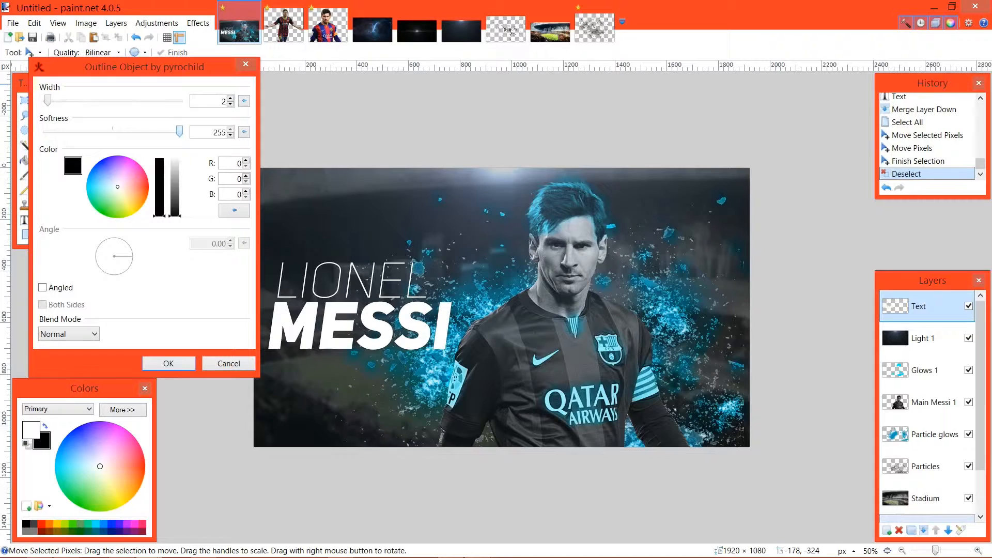
Make the outline angled at -35.54 with width 15, apply it, and compare the title without and with it.
left_click_drag(47, 100, 133, 100)
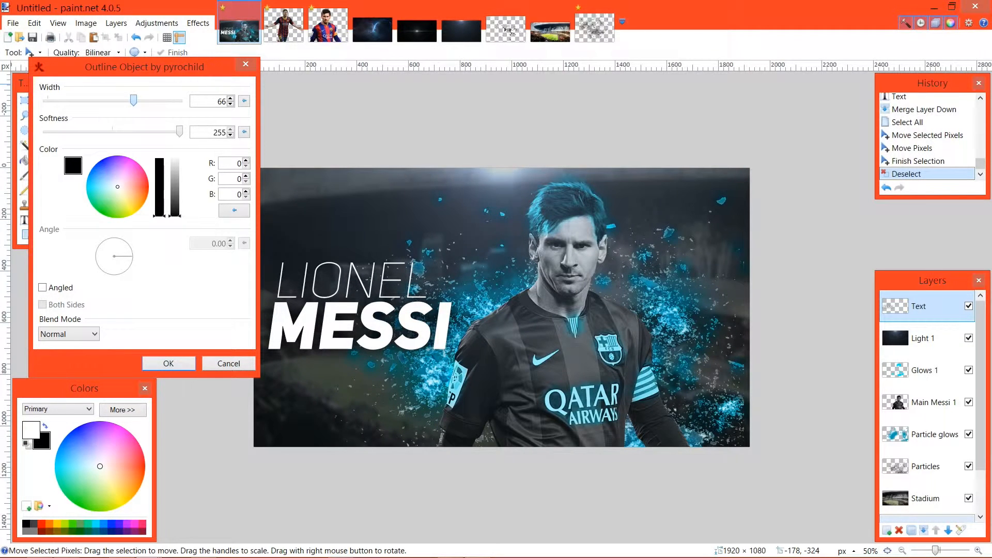
left_click_drag(133, 101, 126, 100)
left_click(42, 287)
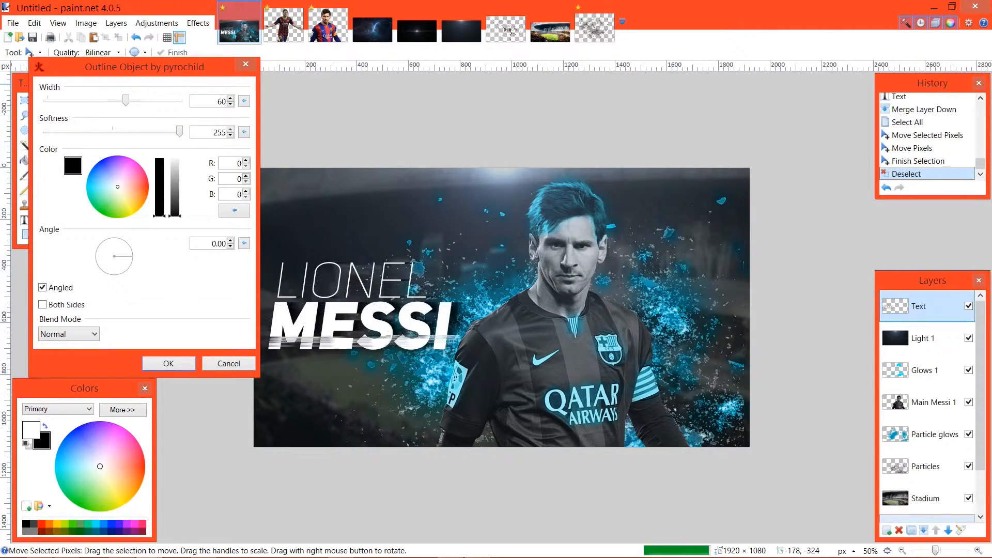
mouse_move(132, 257)
left_mouse_down()
mouse_move(112, 274)
mouse_move(128, 267)
left_mouse_up()
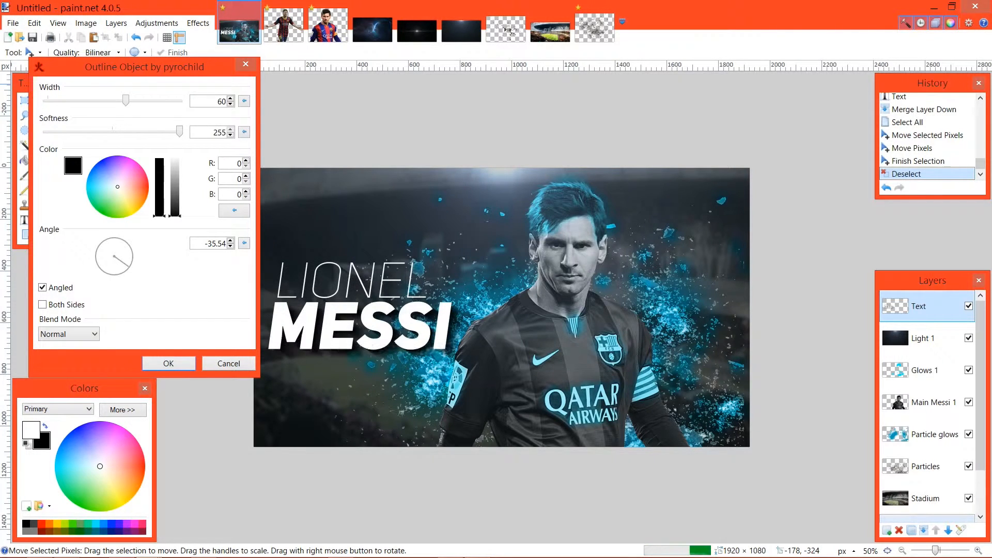
scroll(220, 101, "down", 5)
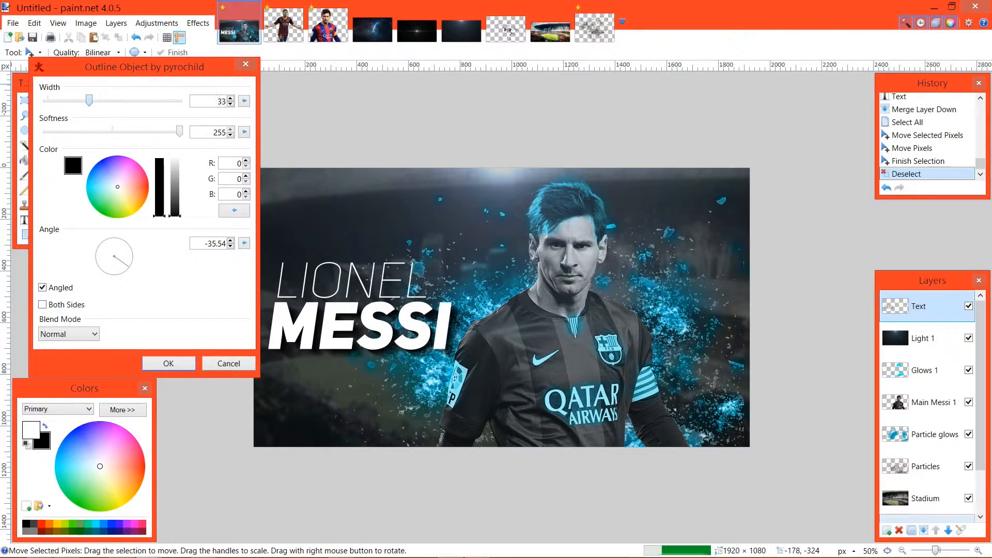
scroll(224, 101, "down", 3)
scroll(223, 101, "down", 2)
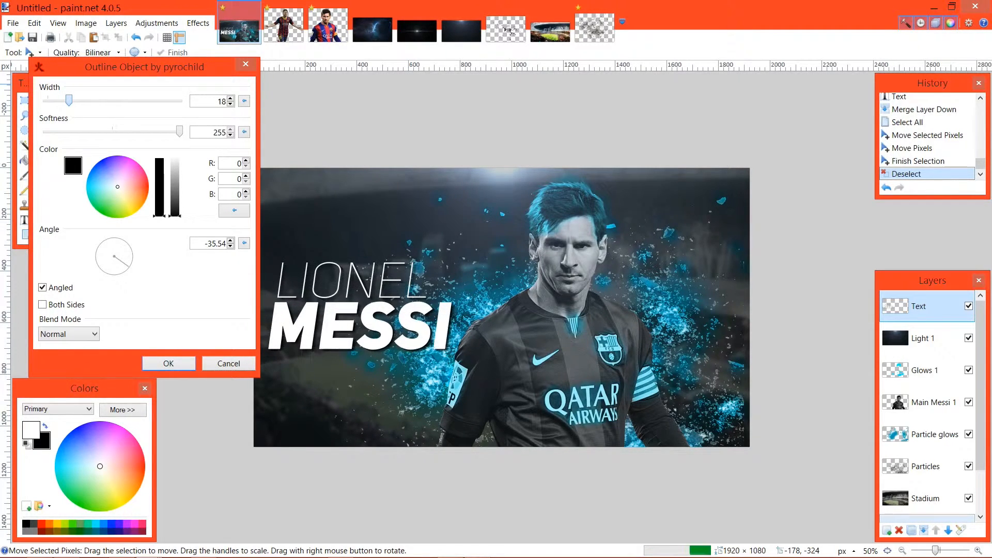
scroll(224, 101, "down", 1)
scroll(224, 101, "down", 1)
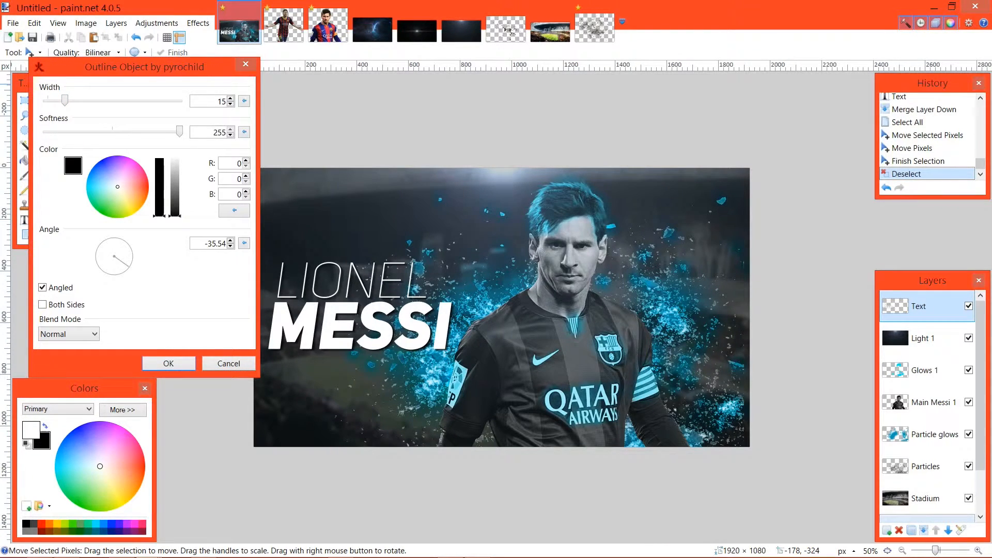
key("Return")
key("ctrl+z")
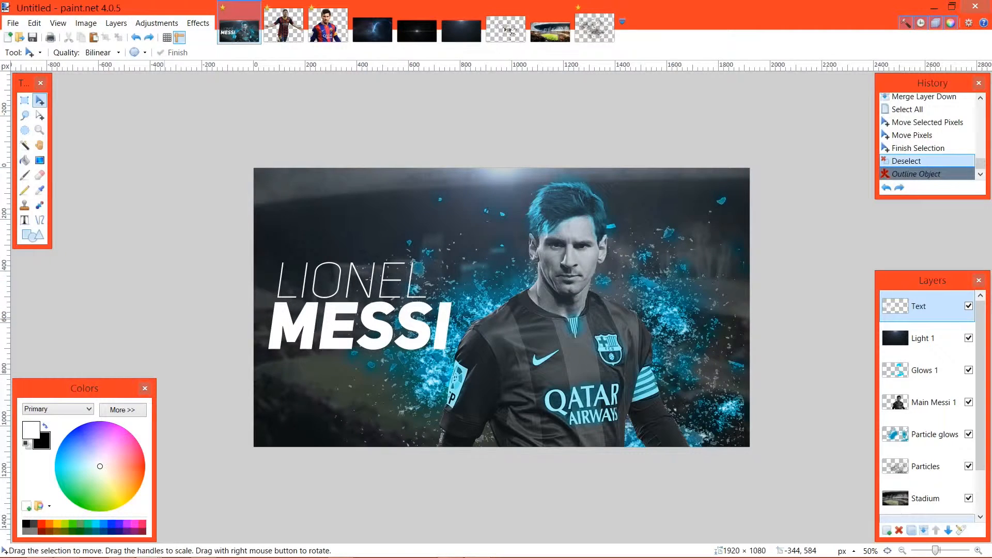
key("ctrl+y")
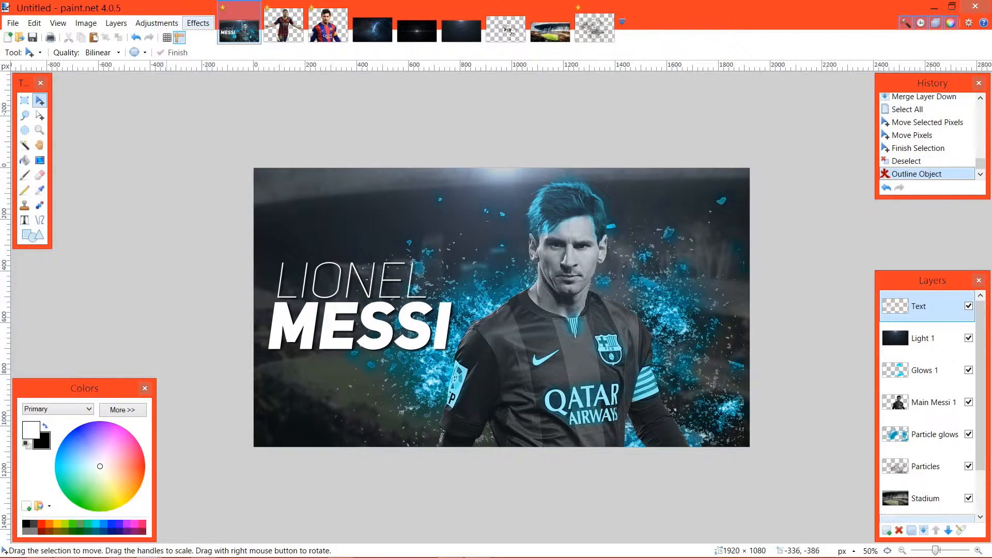
left_click(198, 22)
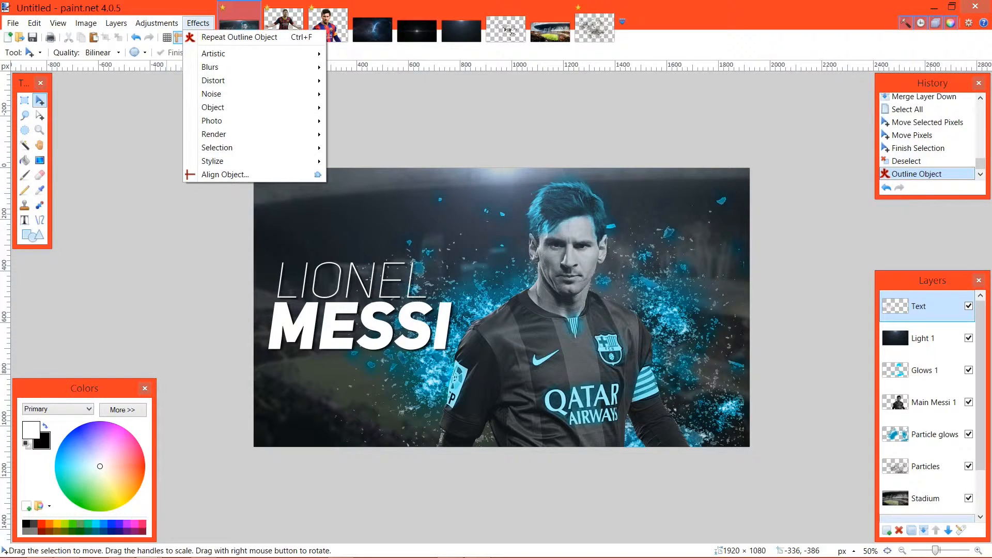
left_click(930, 402)
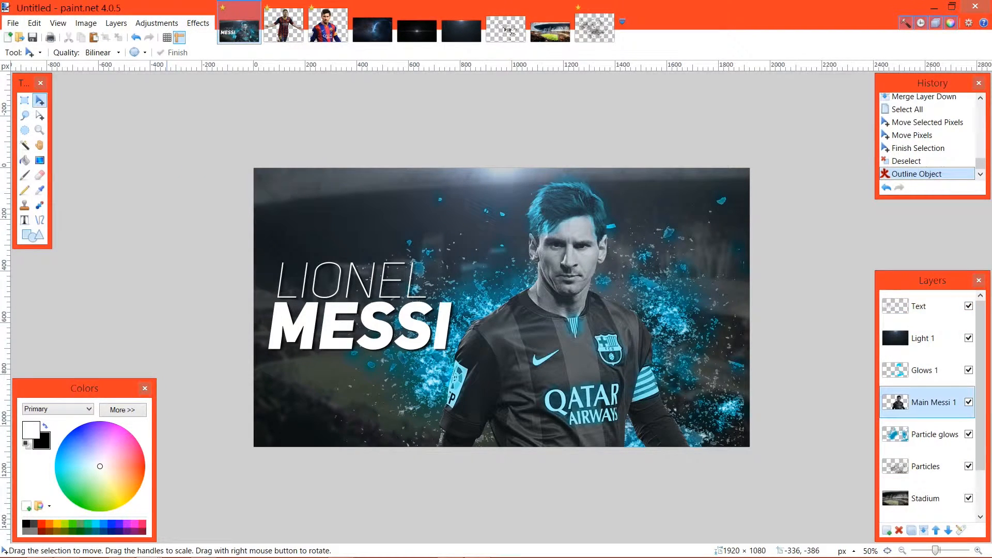
key("ctrl+v")
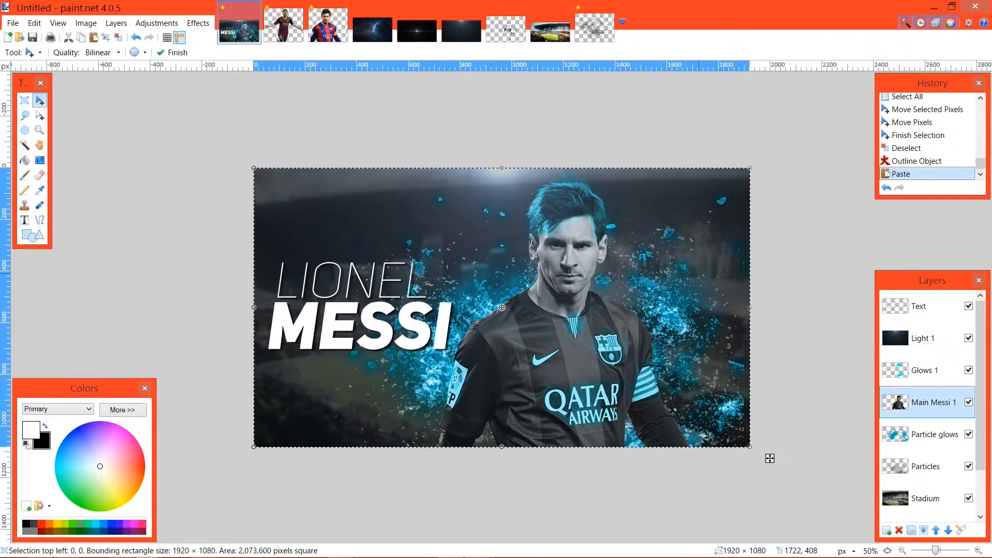
key("ctrl+z")
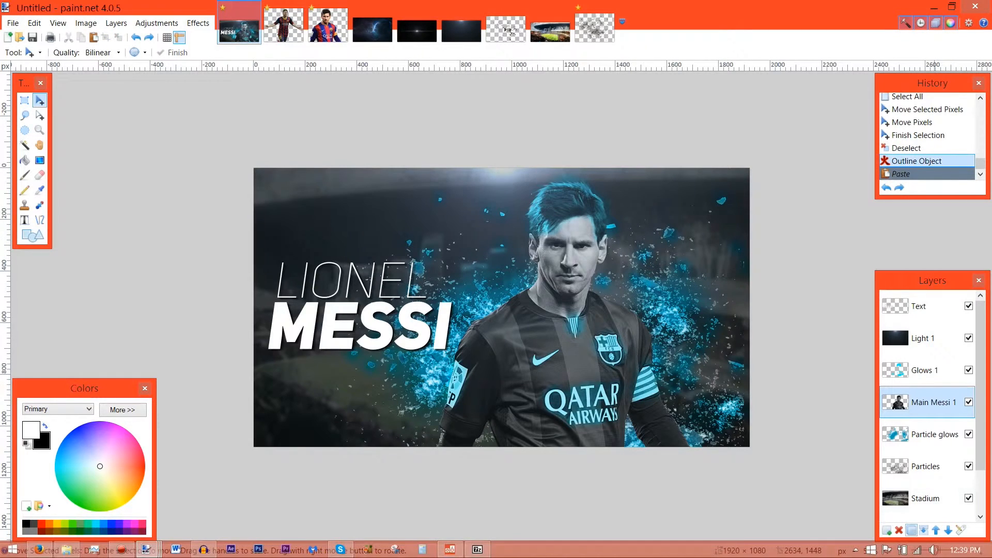
Add a new layer named MB Messi directly below Main Messi 1 and paste the copied player image into it.
left_click(887, 530)
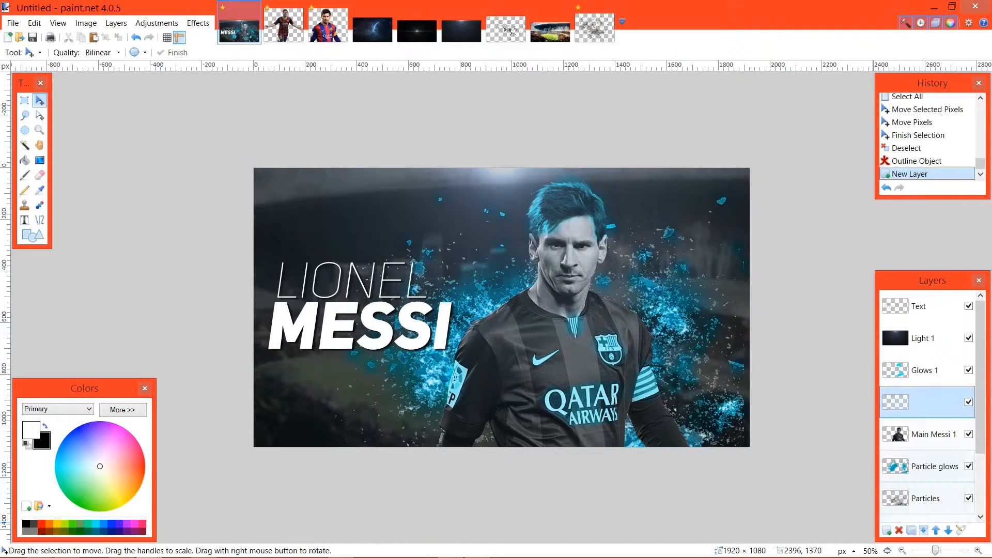
left_click_drag(926, 413, 925, 434)
double_click(925, 434)
type("MB Mes")
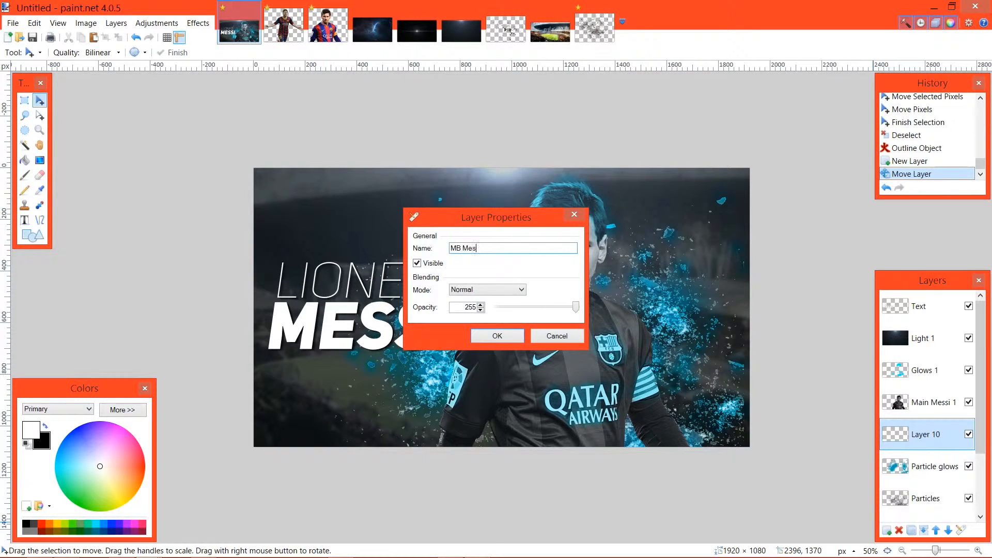
type("si")
key("Return")
key("ctrl+v")
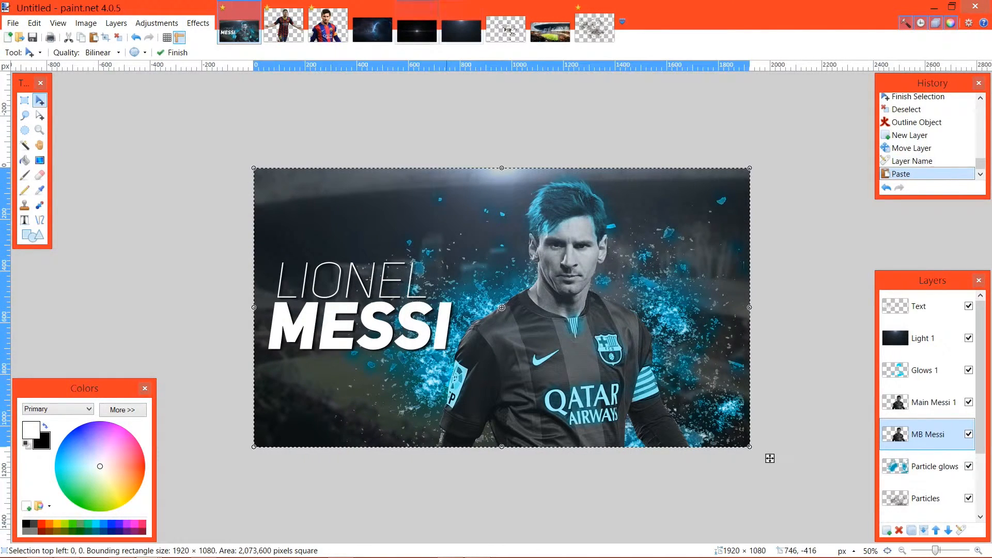
Apply a centered Motion Blur to the MB Messi layer with angle -23.81 and distance 82.
left_click(198, 23)
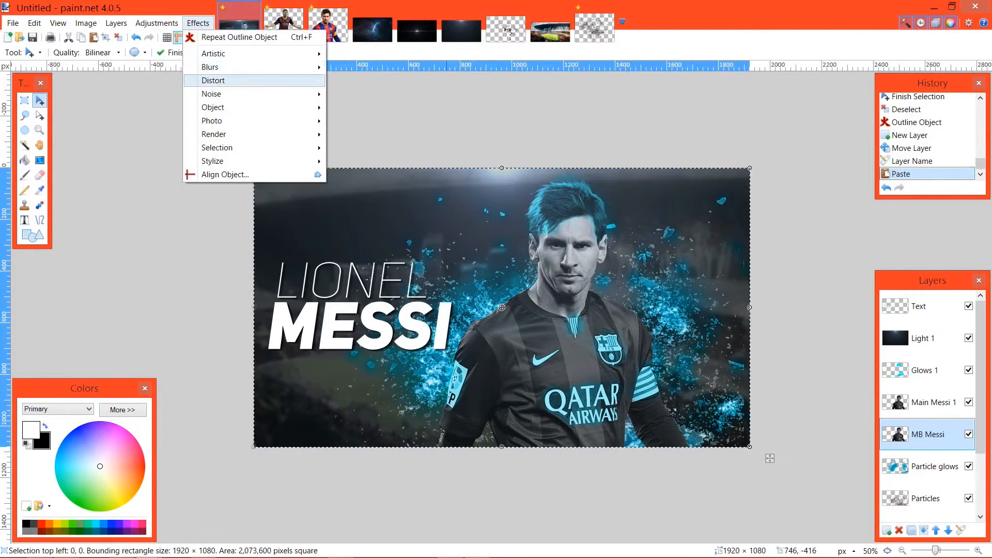
mouse_move(210, 66)
left_click(368, 94)
left_click_drag(429, 208, 197, 117)
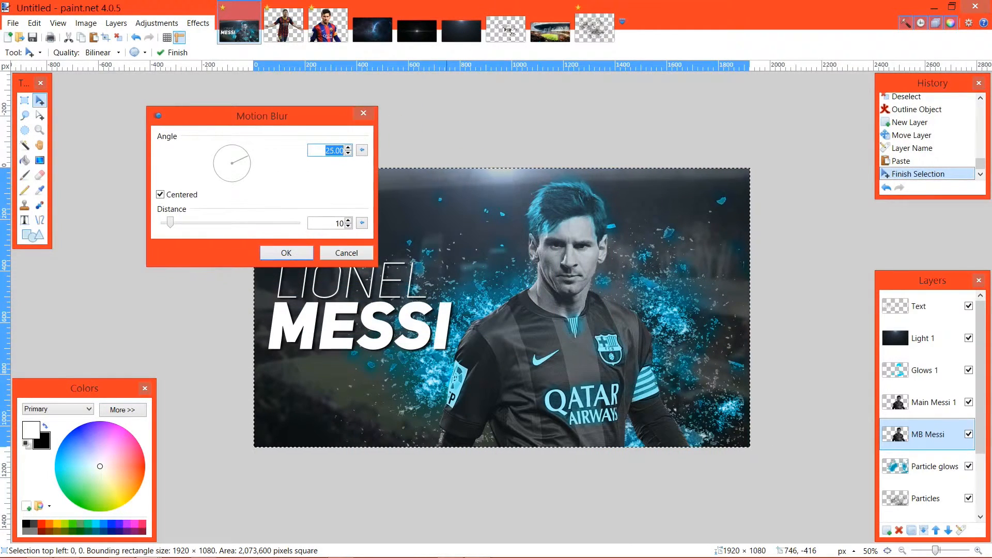
type("3.25")
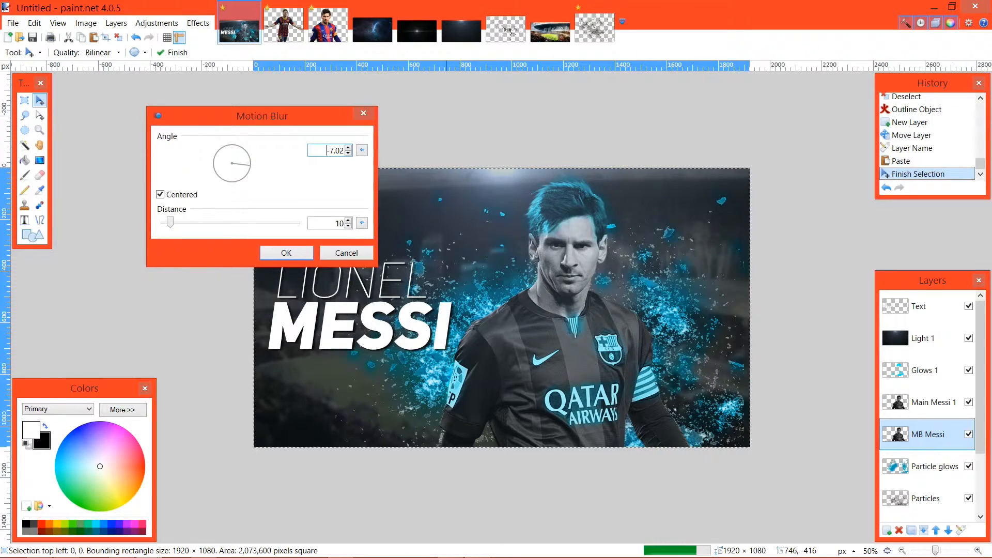
left_click_drag(251, 162, 251, 163)
left_click_drag(170, 222, 243, 222)
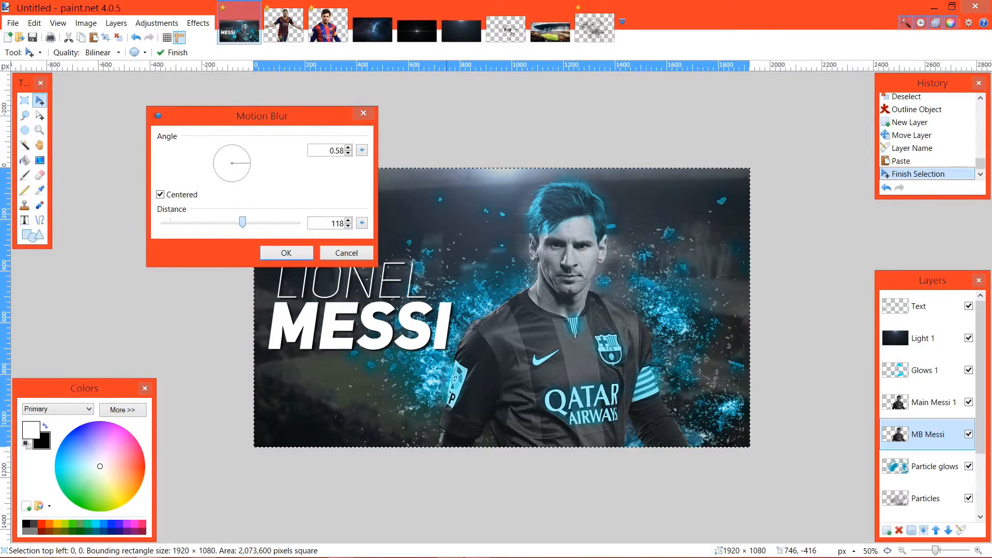
left_click_drag(242, 222, 218, 222)
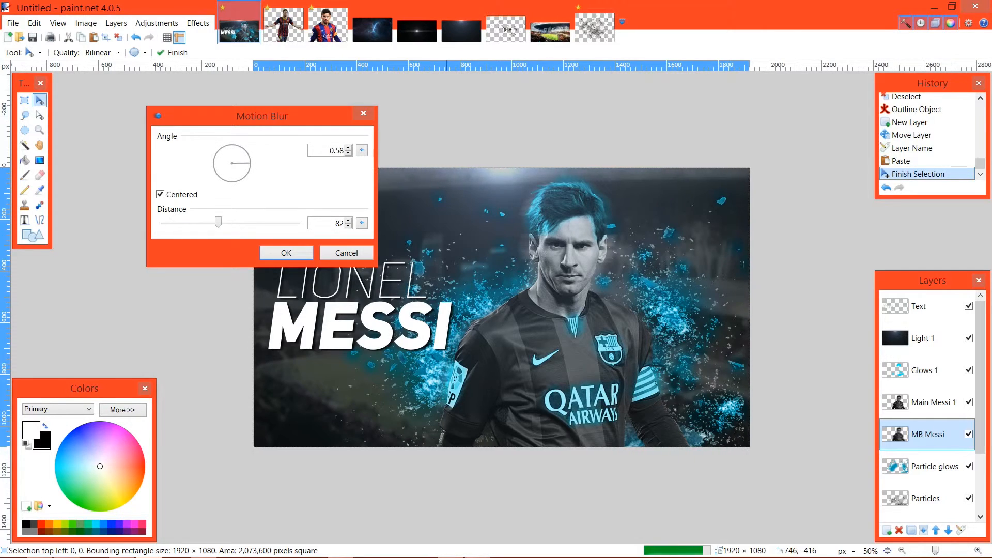
left_click_drag(250, 163, 248, 171)
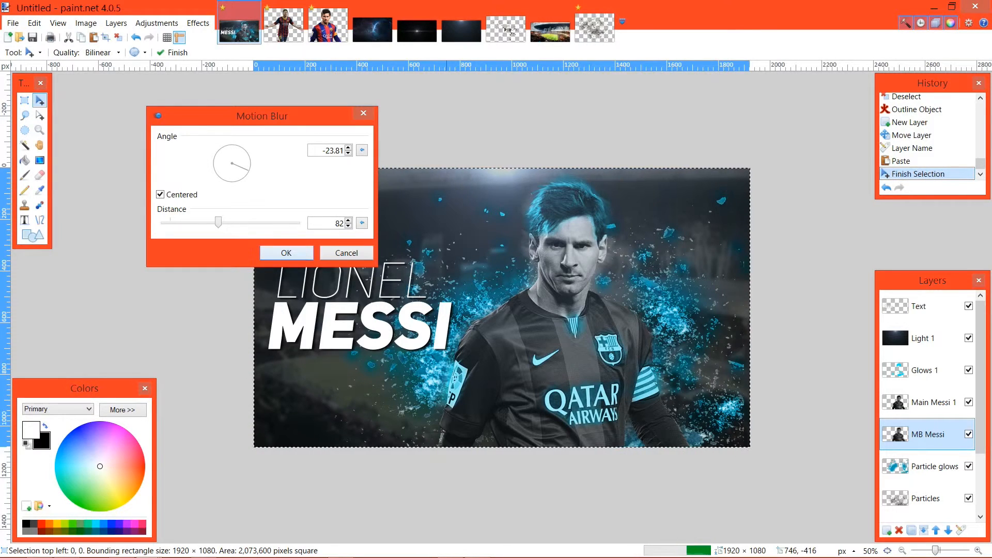
left_click(286, 253)
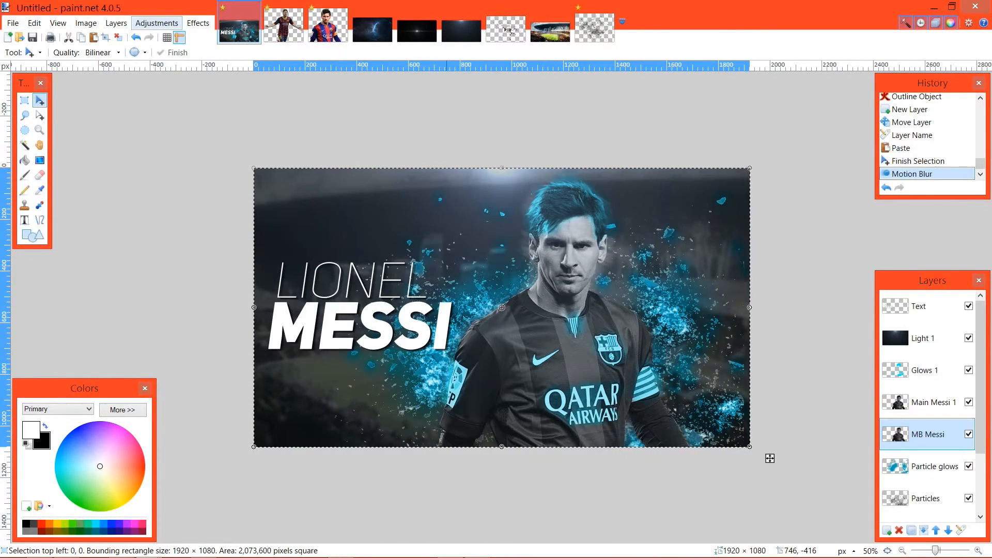
Adjust the blurred MB Messi layer's Hue / Saturation to hue 128, saturation 200 and lightness 100.
left_click(157, 23)
left_click(160, 90)
left_click_drag(406, 216, 170, 143)
left_click_drag(230, 175, 162, 175)
left_click_drag(210, 238, 295, 237)
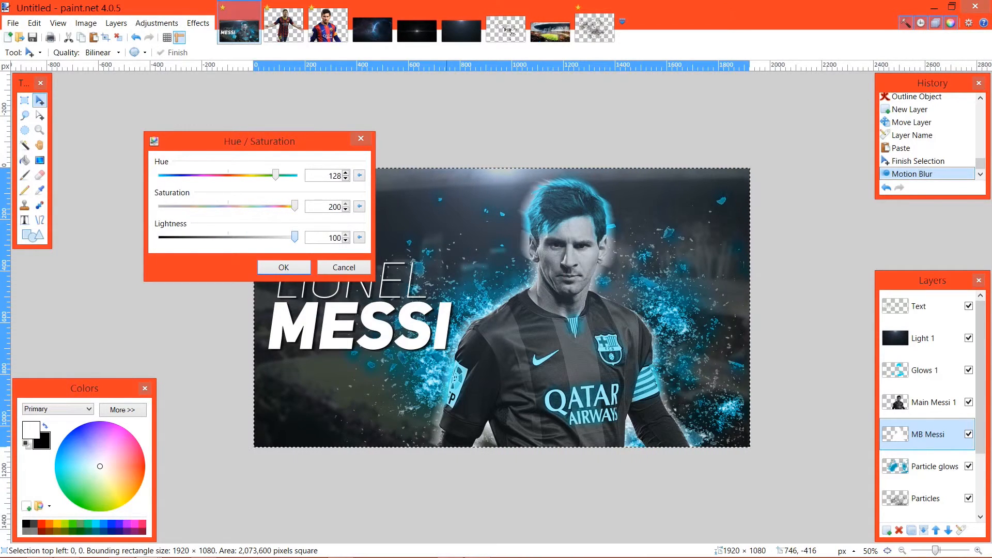
key("Return")
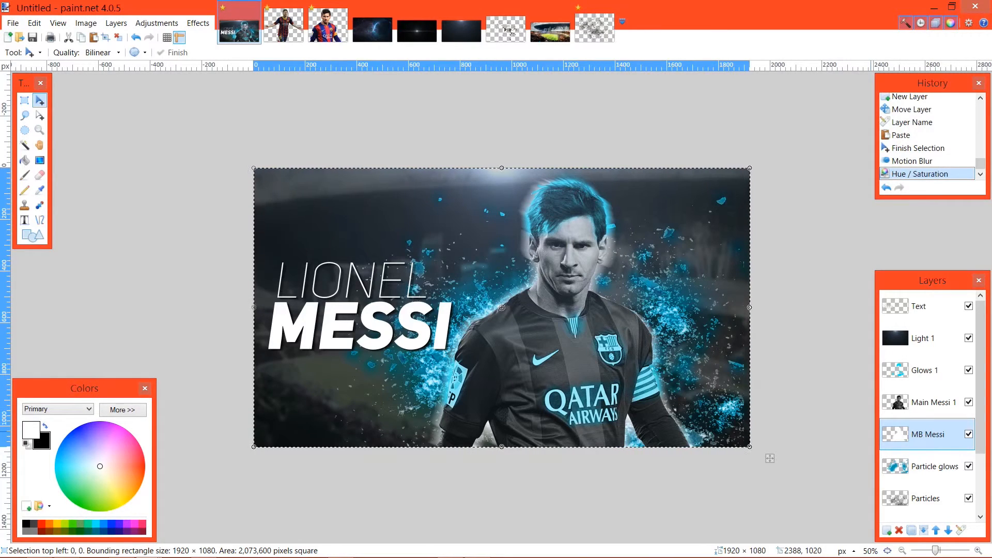
Try the Overlay blend mode on the MB Messi layer, then set its mode to Additive.
left_click(961, 530)
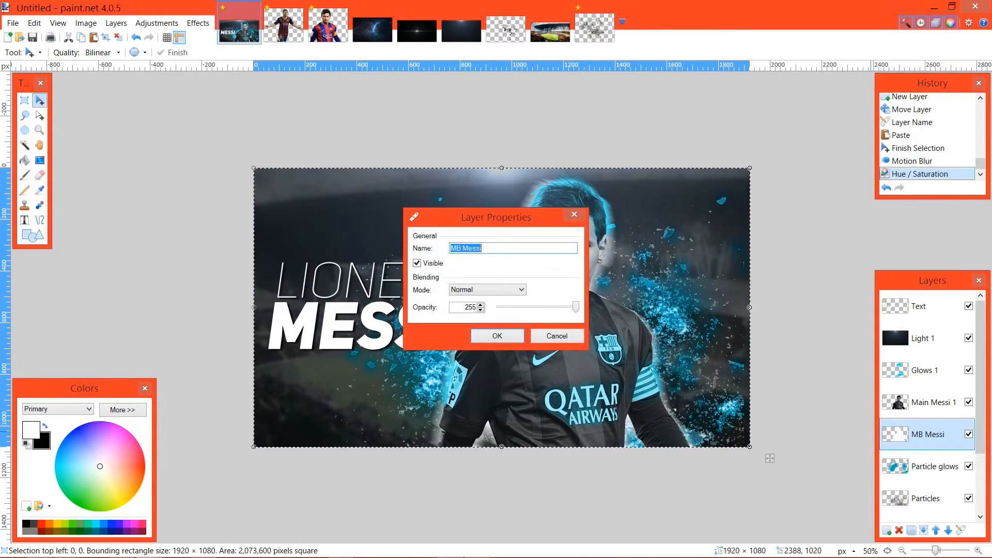
left_click(483, 248)
left_click_drag(544, 217, 411, 164)
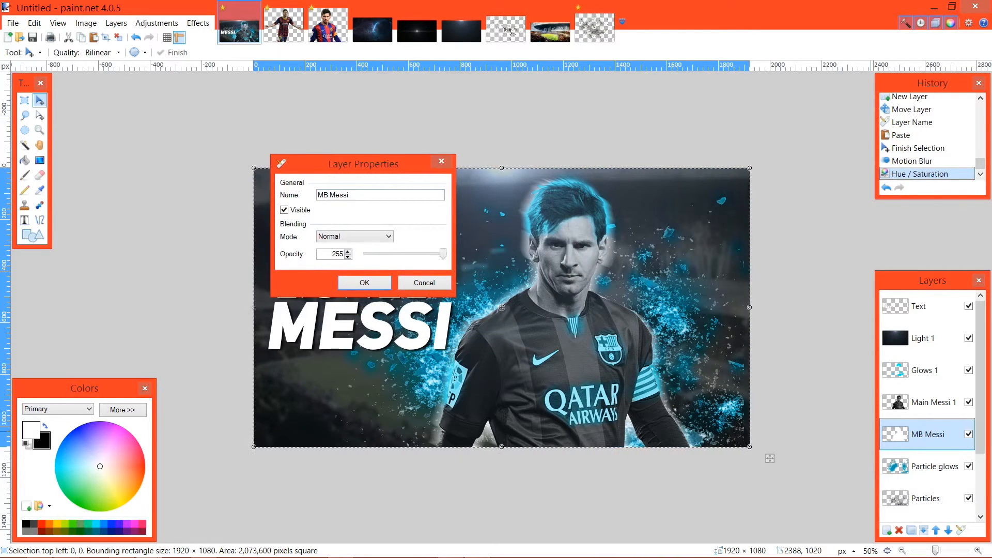
left_click(355, 236)
left_click(341, 309)
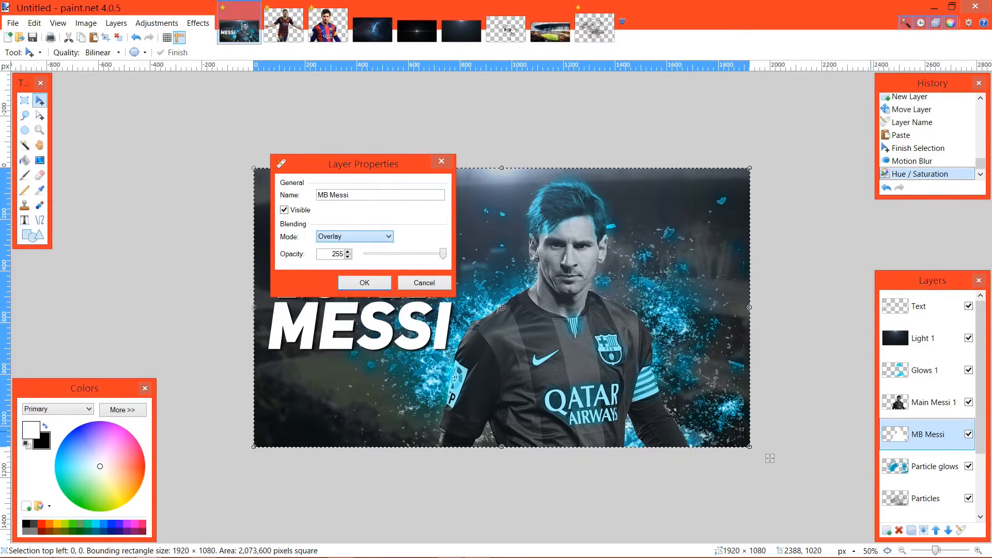
left_click(355, 236)
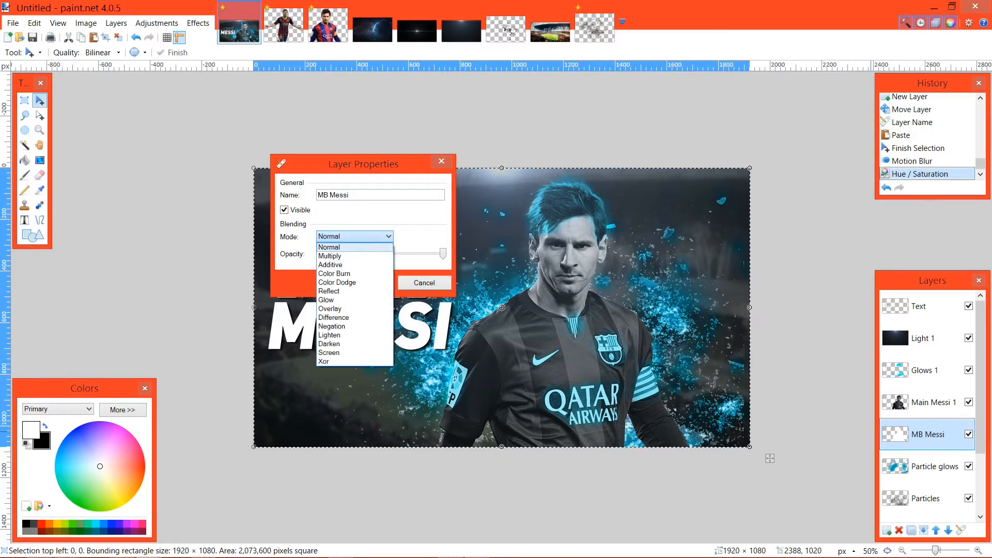
left_click(330, 264)
Lower the MB Messi layer's opacity well below half for a faint glow, apply the layer properties, and deselect.
left_click_drag(443, 253, 385, 253)
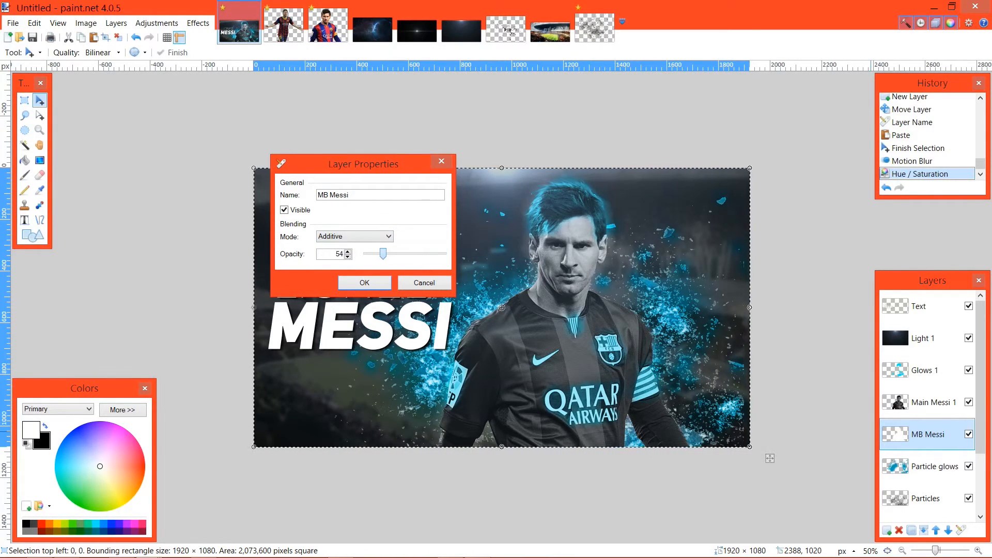
mouse_move(390, 253)
left_mouse_down()
mouse_move(400, 254)
mouse_move(379, 254)
mouse_move(393, 253)
left_mouse_up()
left_click(376, 284)
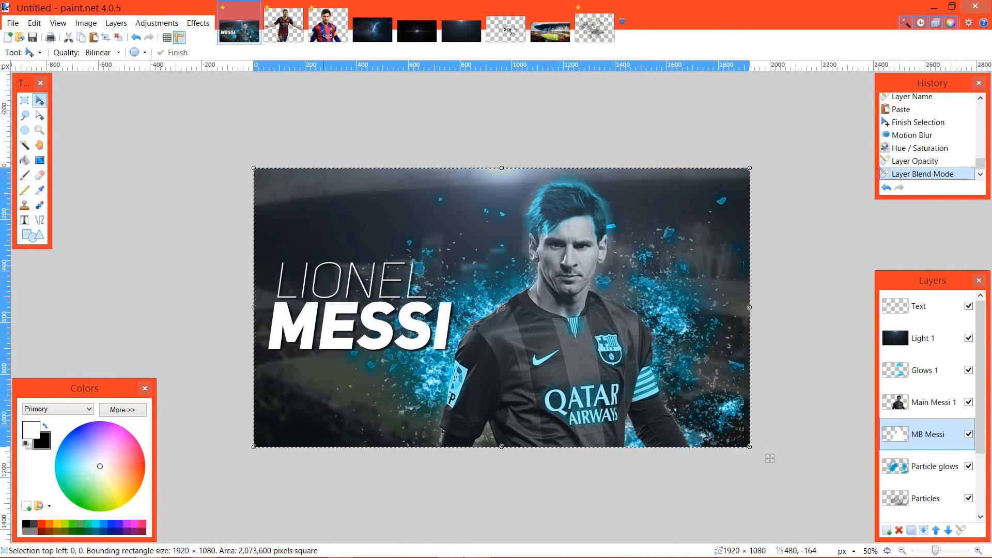
left_click(118, 37)
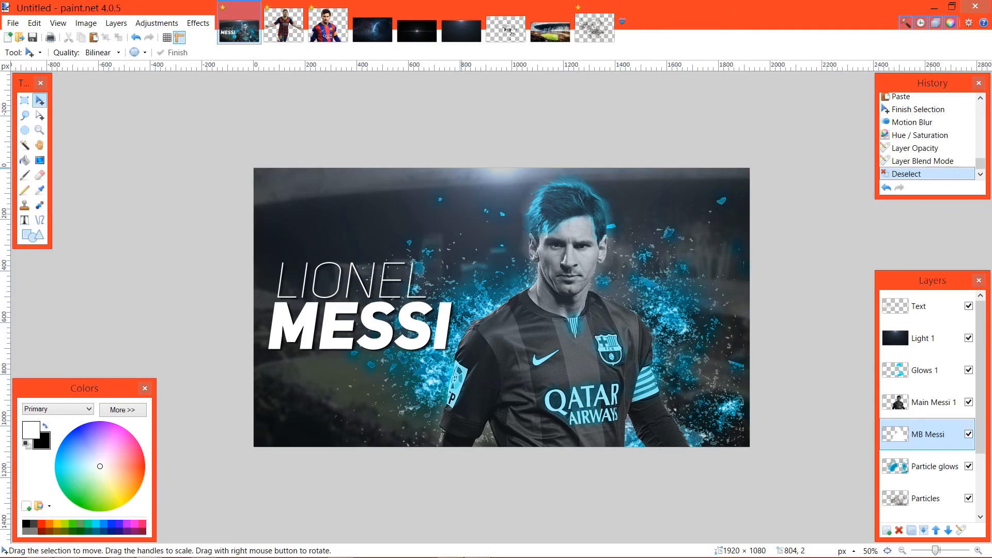